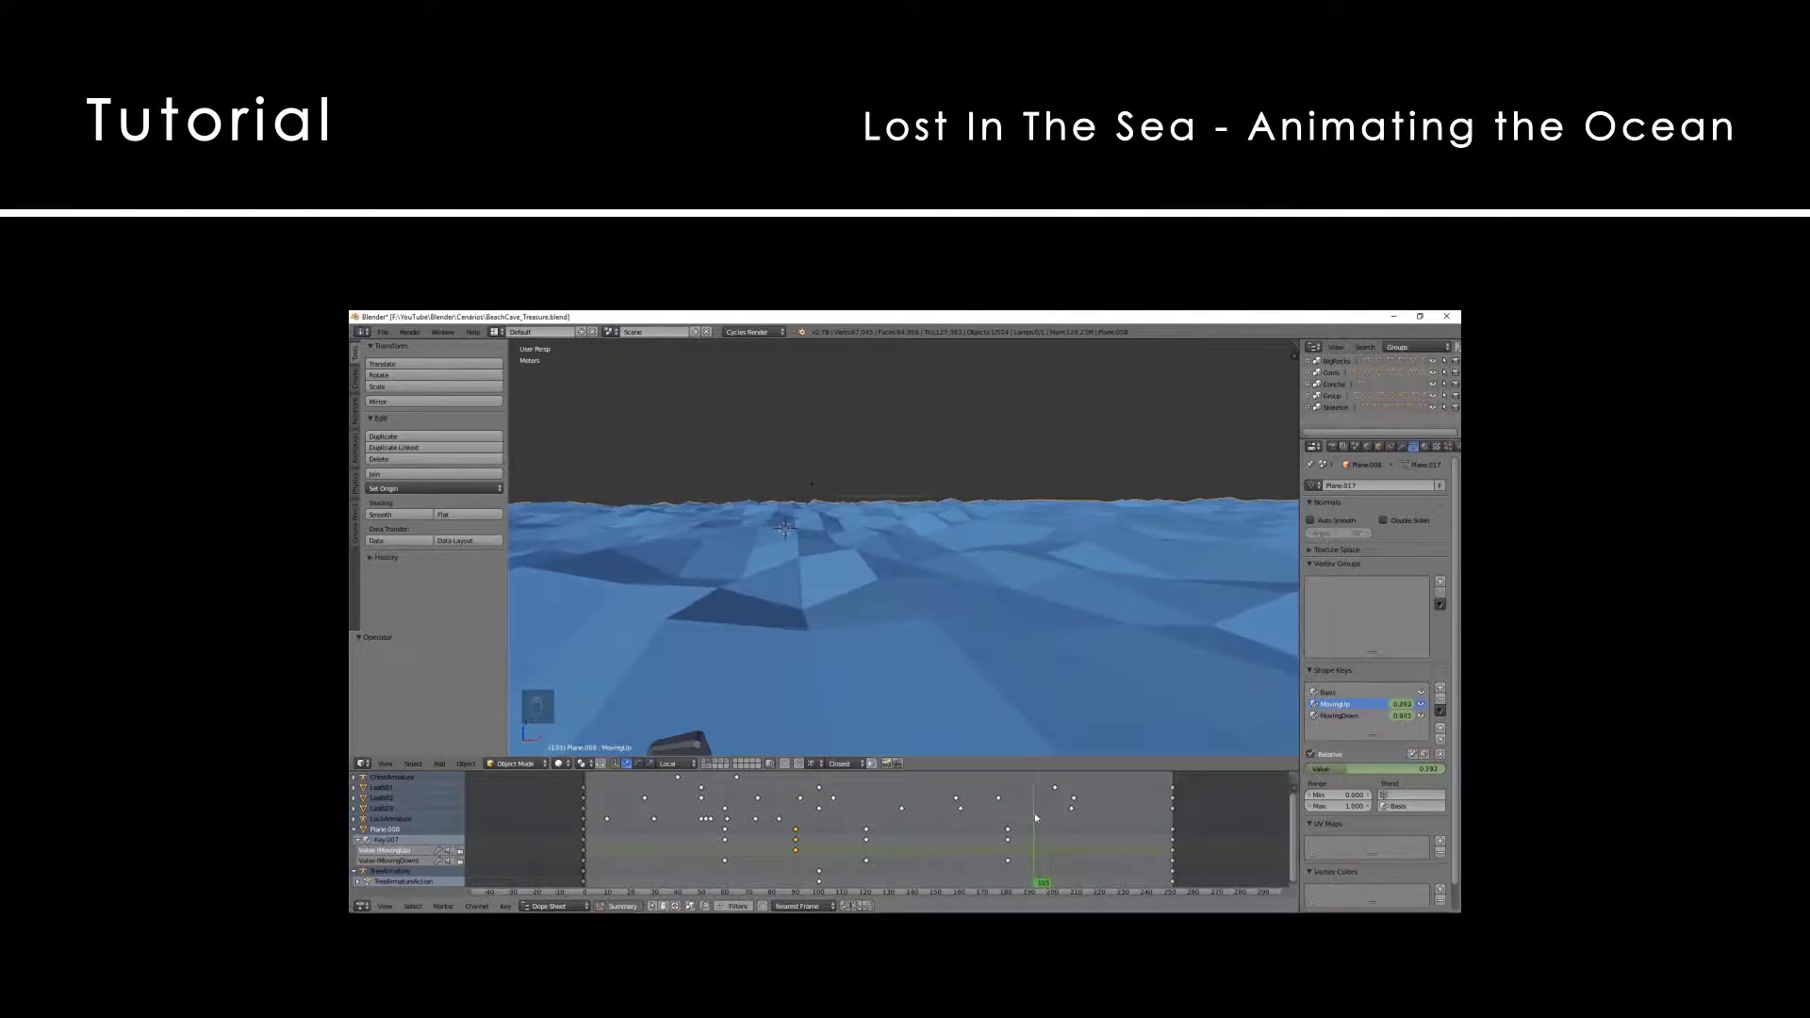
- Keyframe the ocean plane's shape key values near the end of the animation, shift the new keyframes slightly earlier and preview the playback
{"action": "left_click_drag", "start_coordinate": [1035, 818], "coordinate": [1107, 820]}
{"action": "key", "text": "i"}
{"action": "key", "text": "i"}
{"action": "key", "text": "g"}
{"action": "left_click", "coordinate": [1078, 849]}
{"action": "key", "text": "alt+a"}
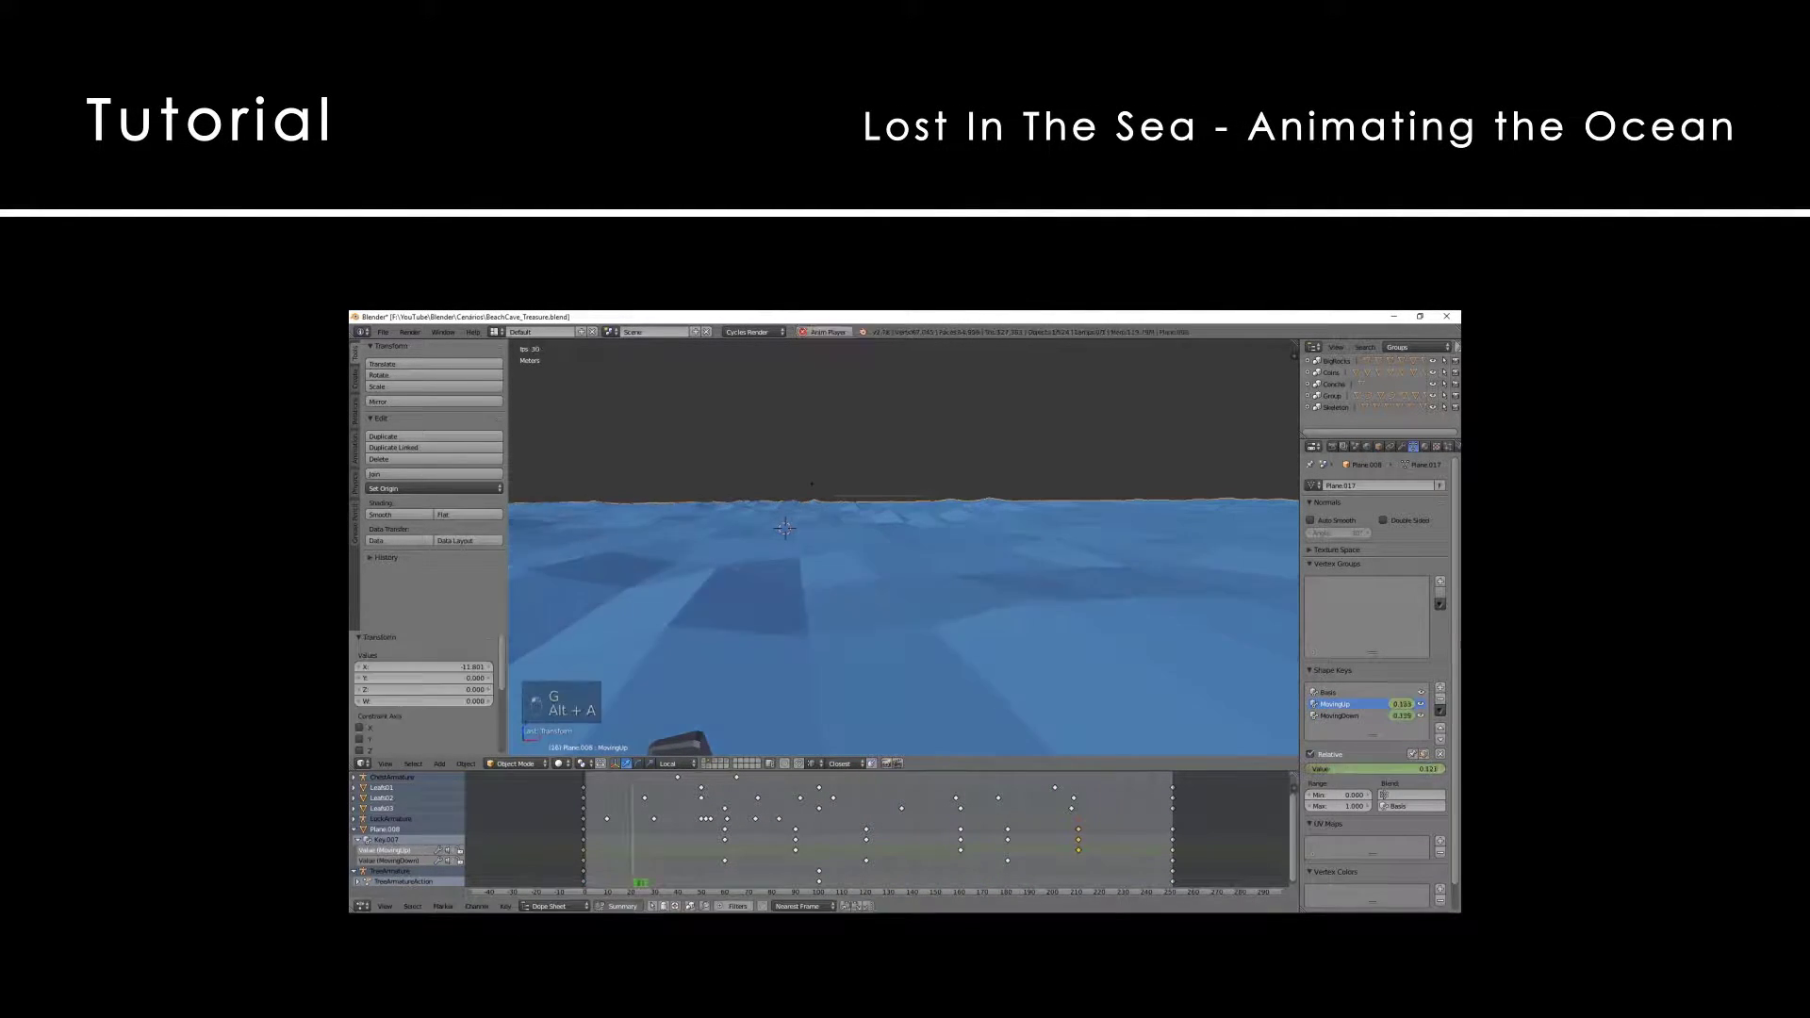
{"action": "key", "text": "Escape"}
- Add a shape key named MovingRight to the ocean plane and select random vertices of its mesh with Select Random
{"action": "left_click", "coordinate": [1432, 693]}
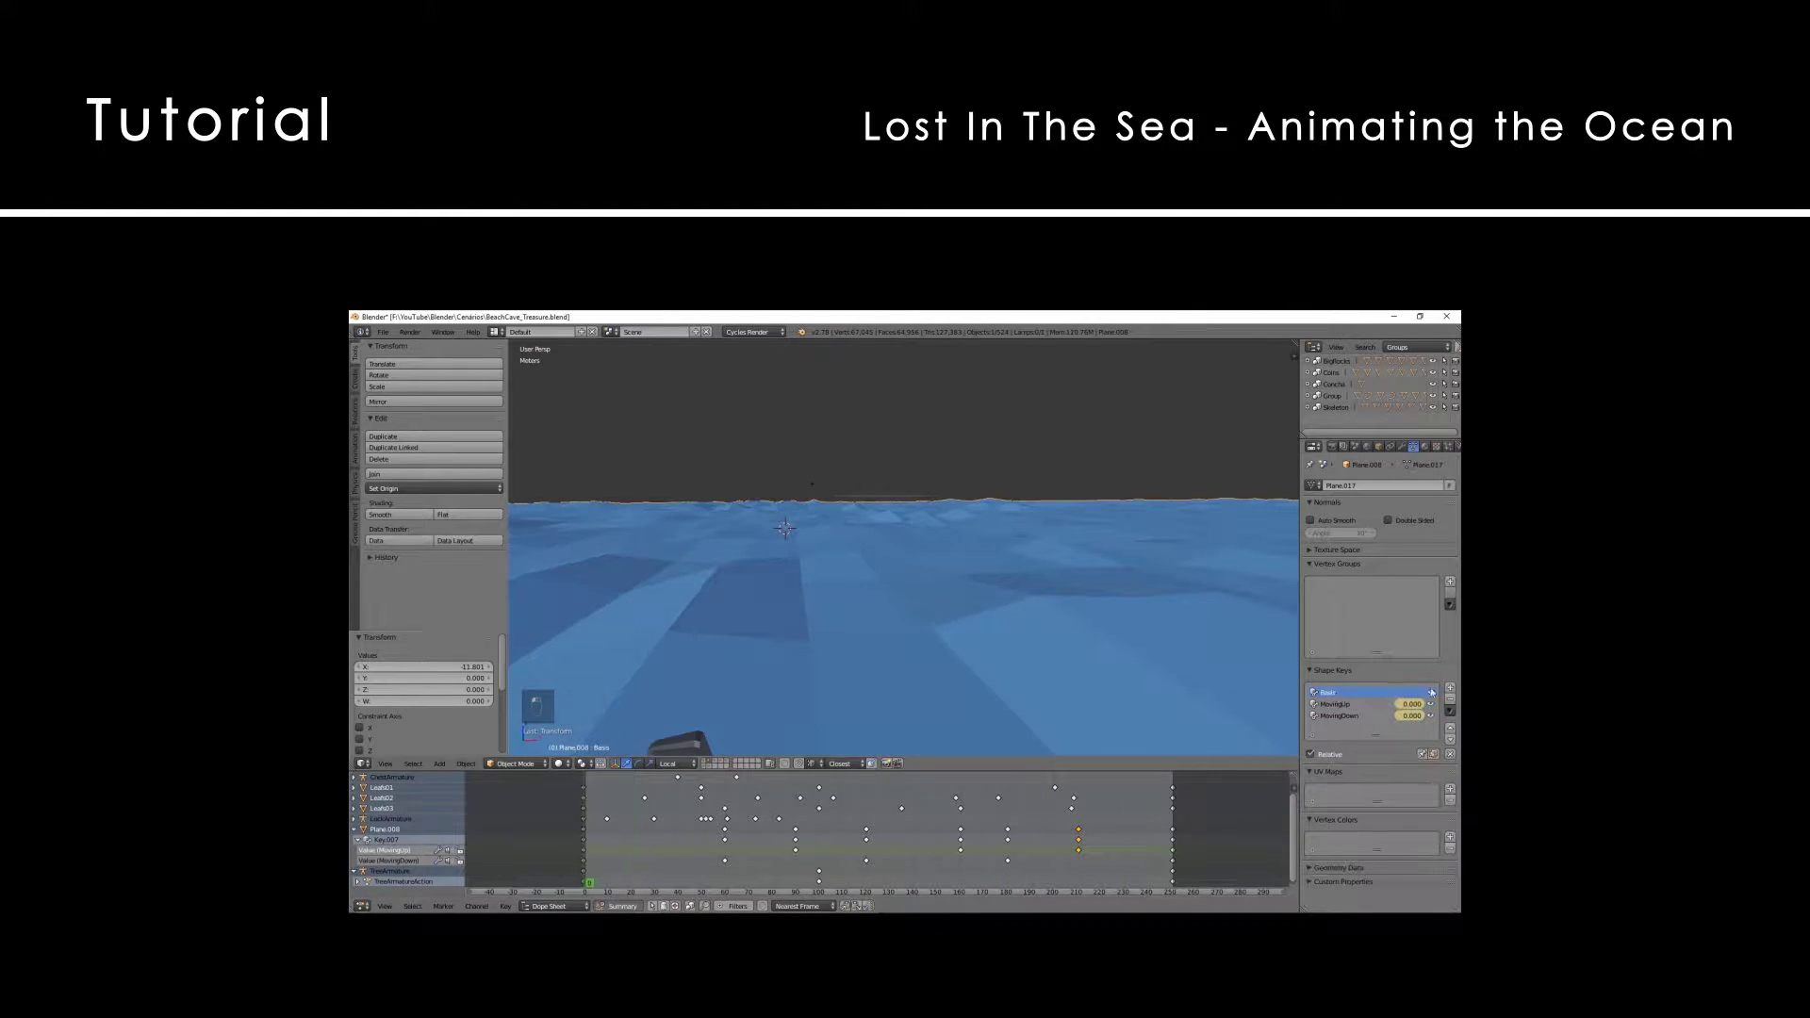
{"action": "left_click", "coordinate": [1450, 688]}
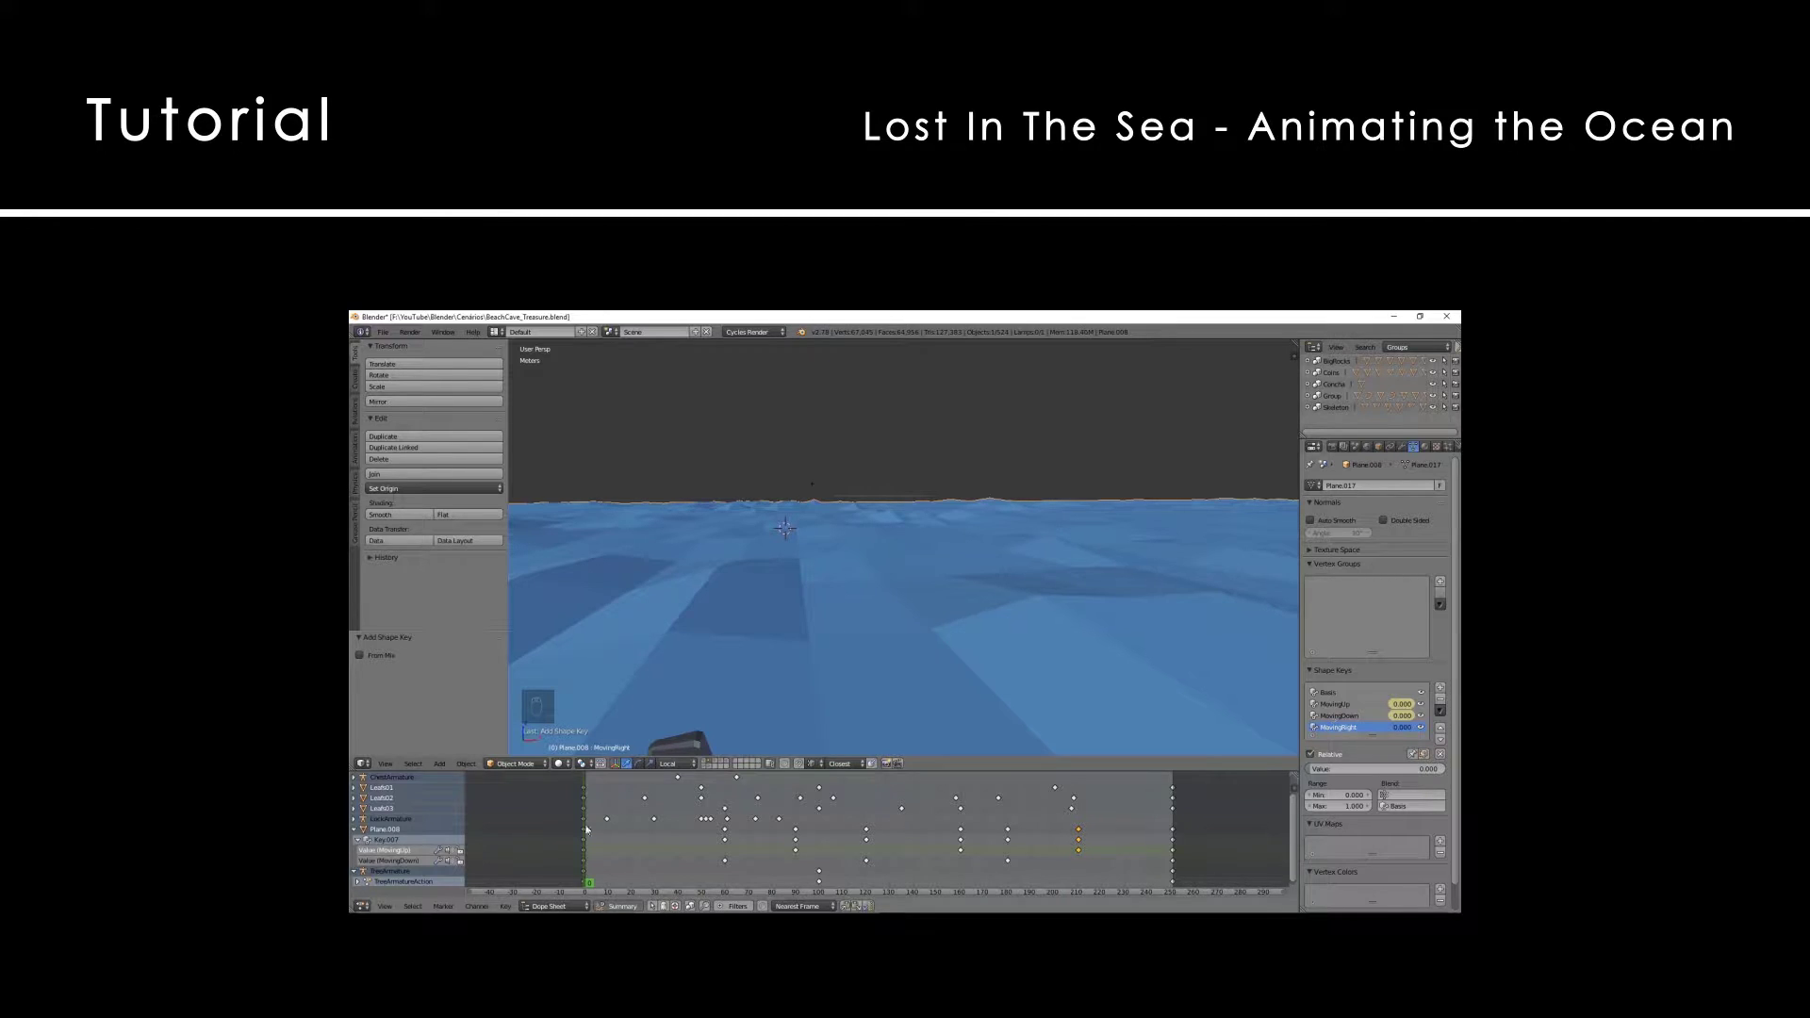
{"action": "key", "text": "Tab"}
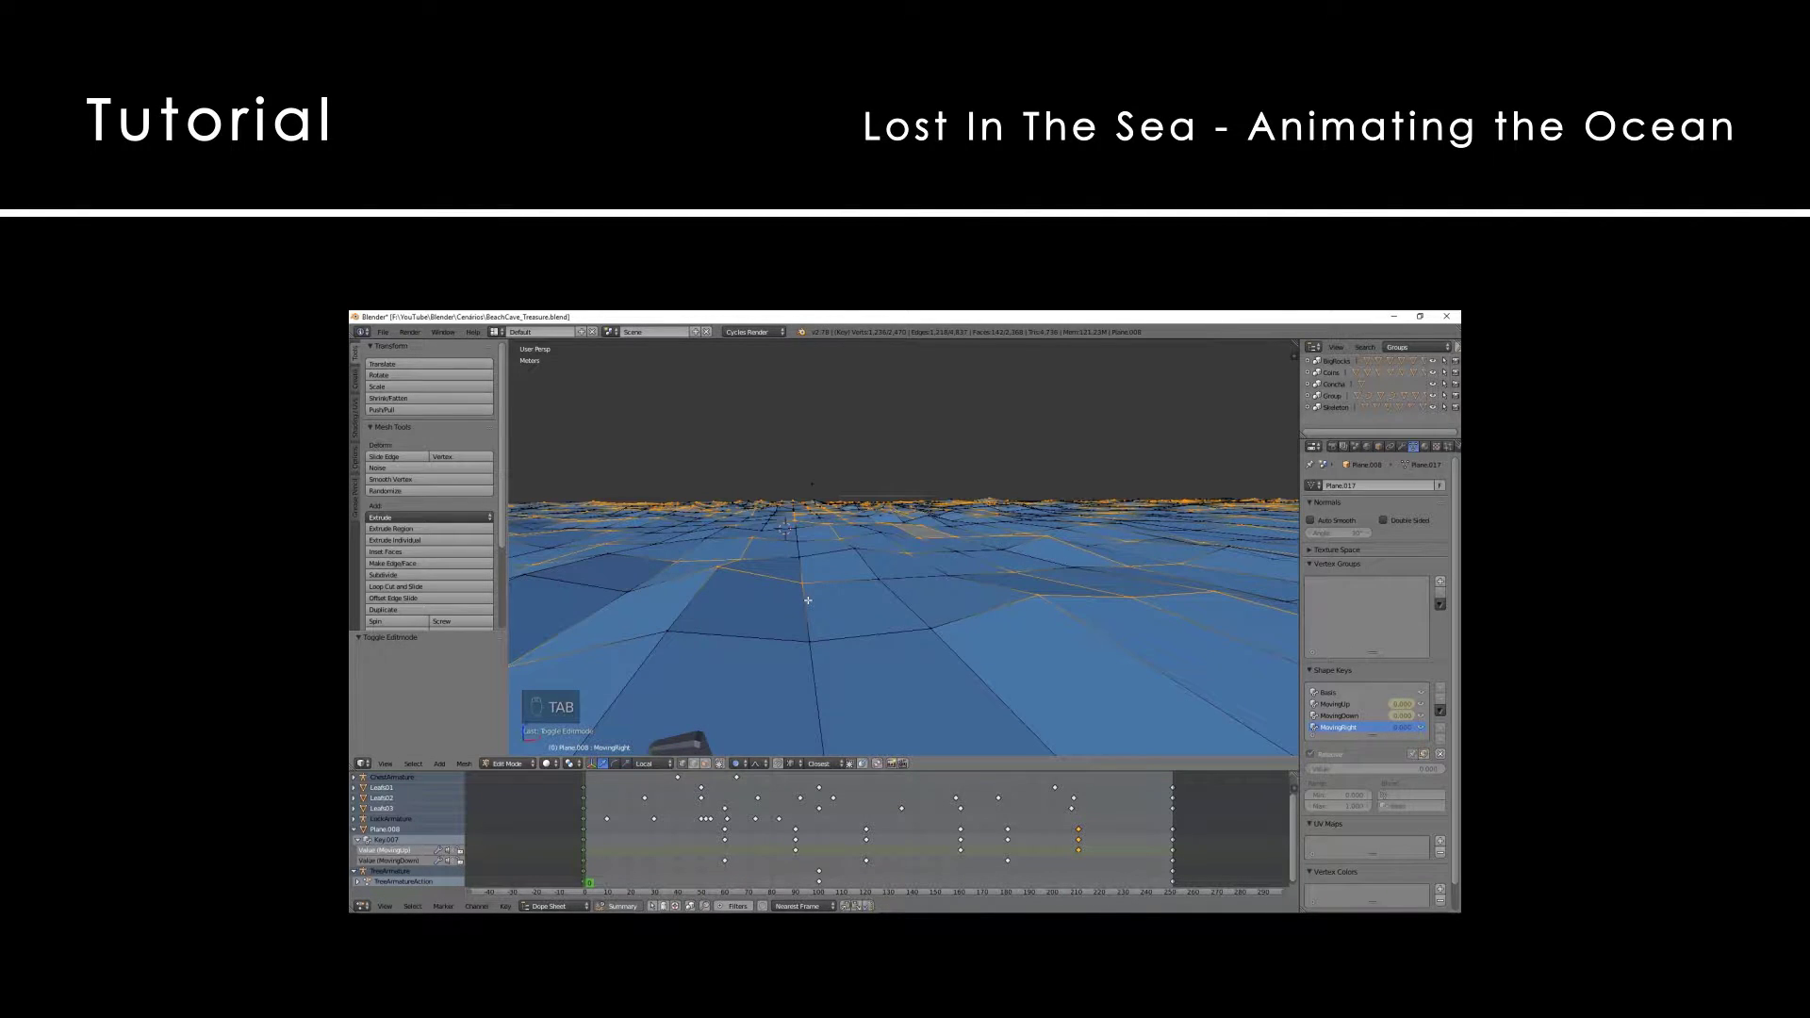
{"action": "key", "text": "a"}
{"action": "key", "text": "a"}
{"action": "key", "text": "space"}
{"action": "type", "text": "random"}
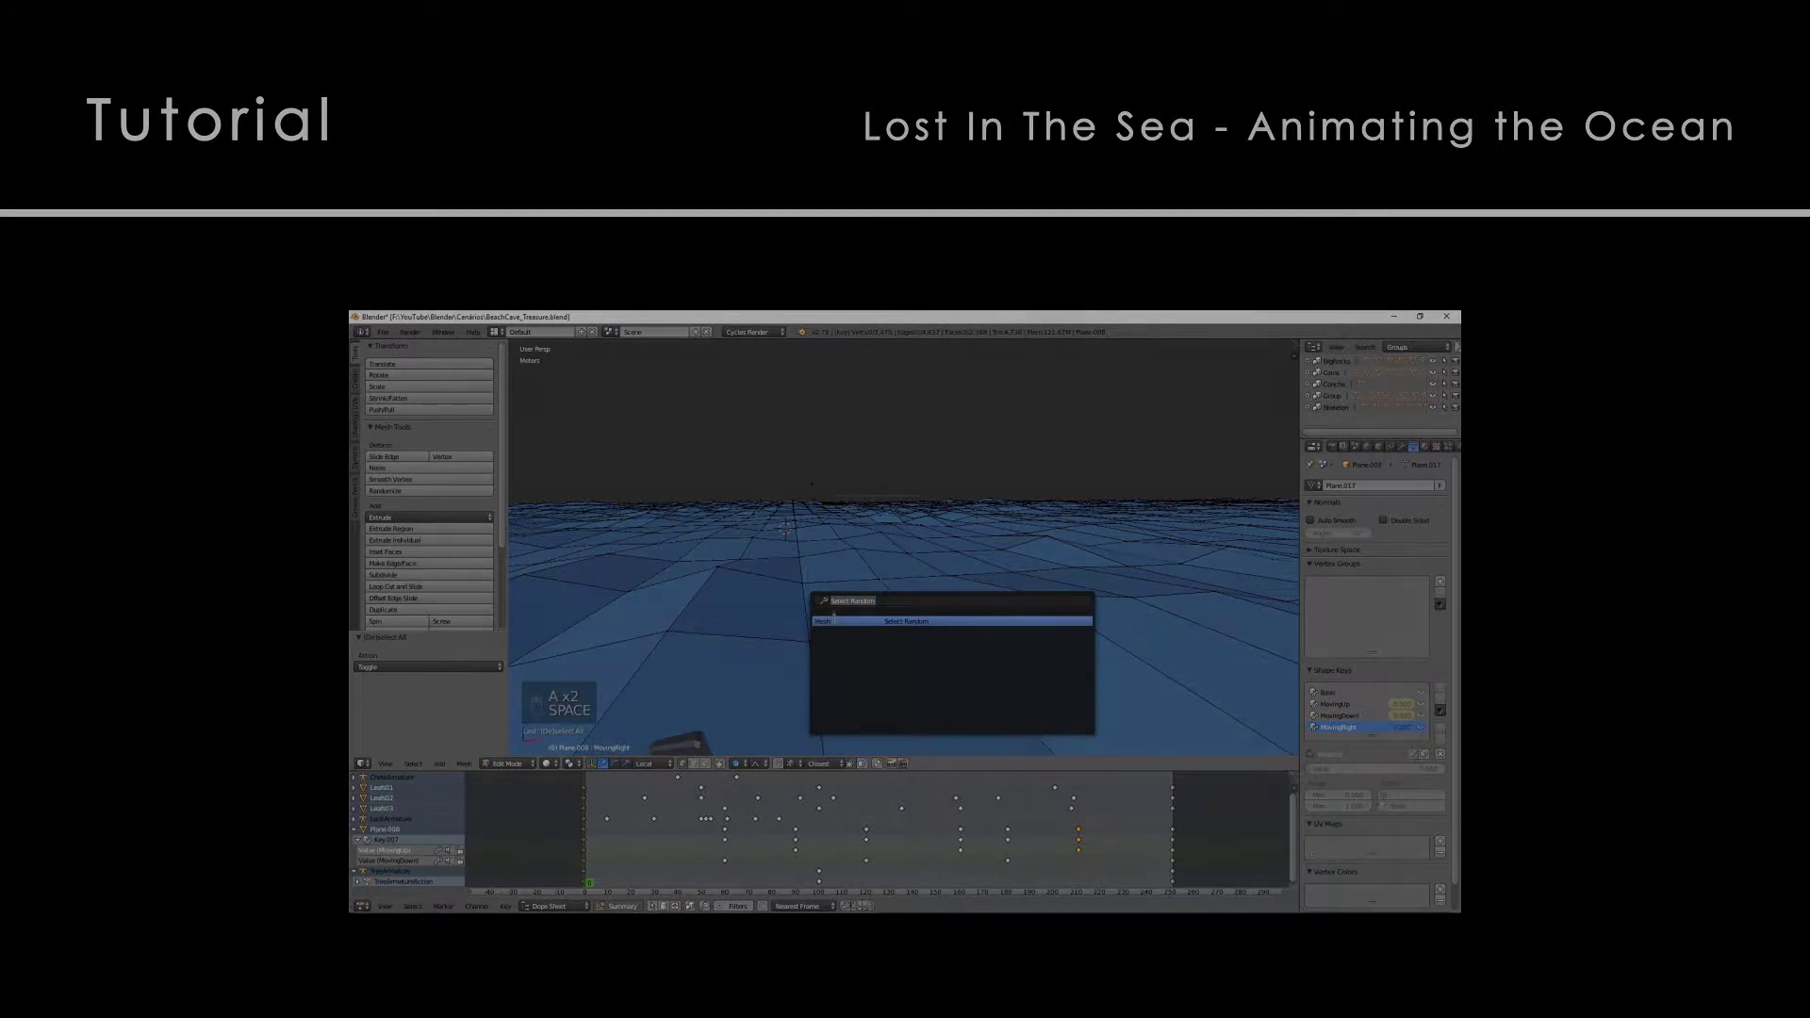
{"action": "key", "text": "Return"}
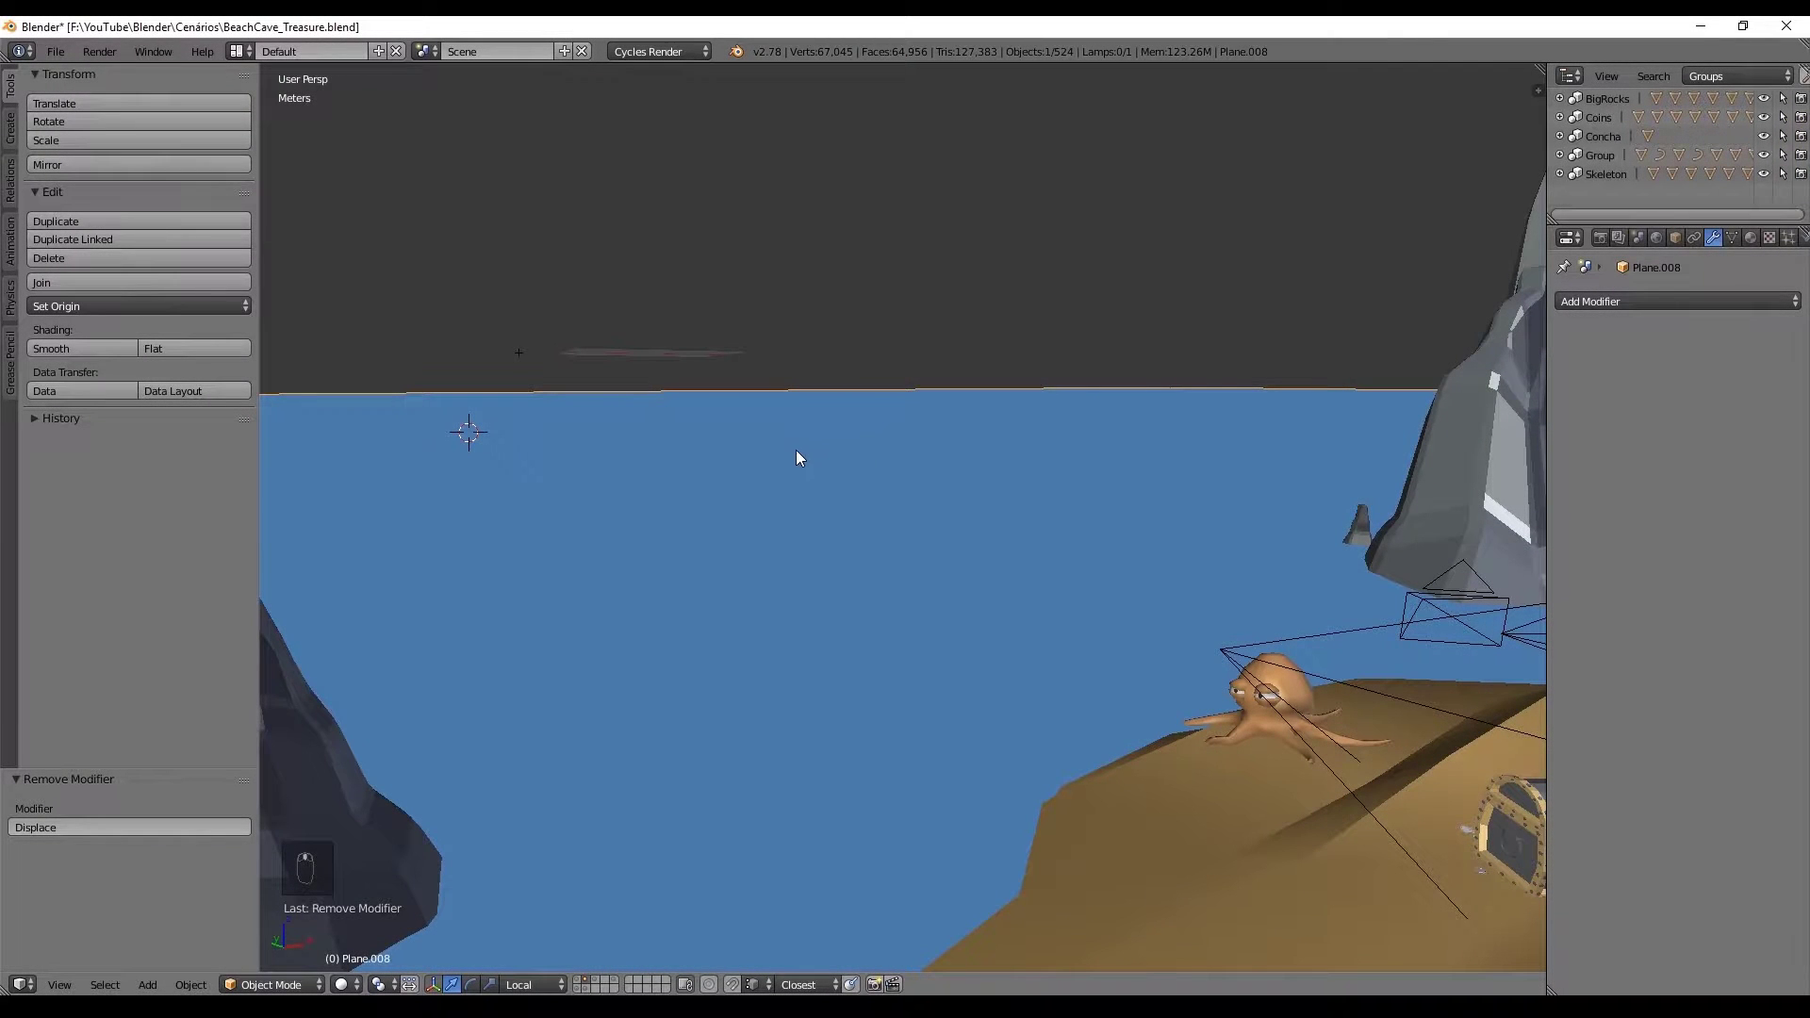
- Add a Displace modifier to the flat ocean plane and give it a new texture of type Noise
{"action": "left_click", "coordinate": [1618, 300]}
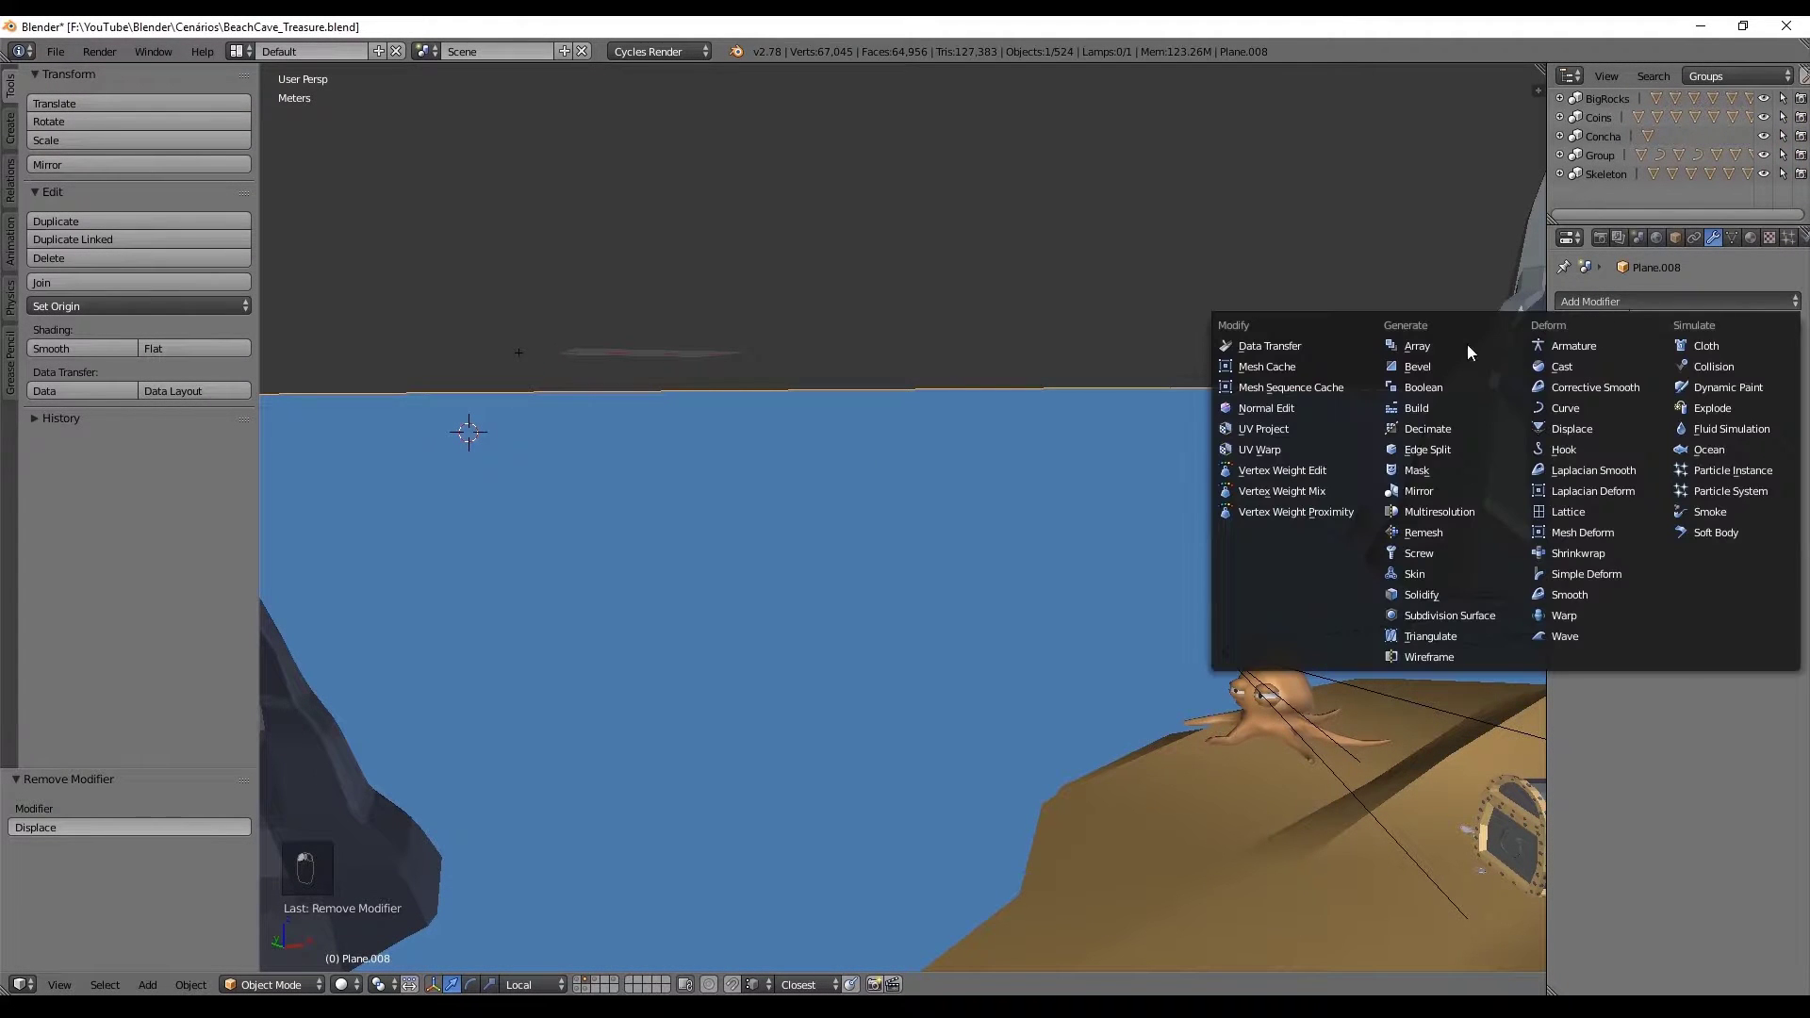
{"action": "left_click", "coordinate": [1563, 427]}
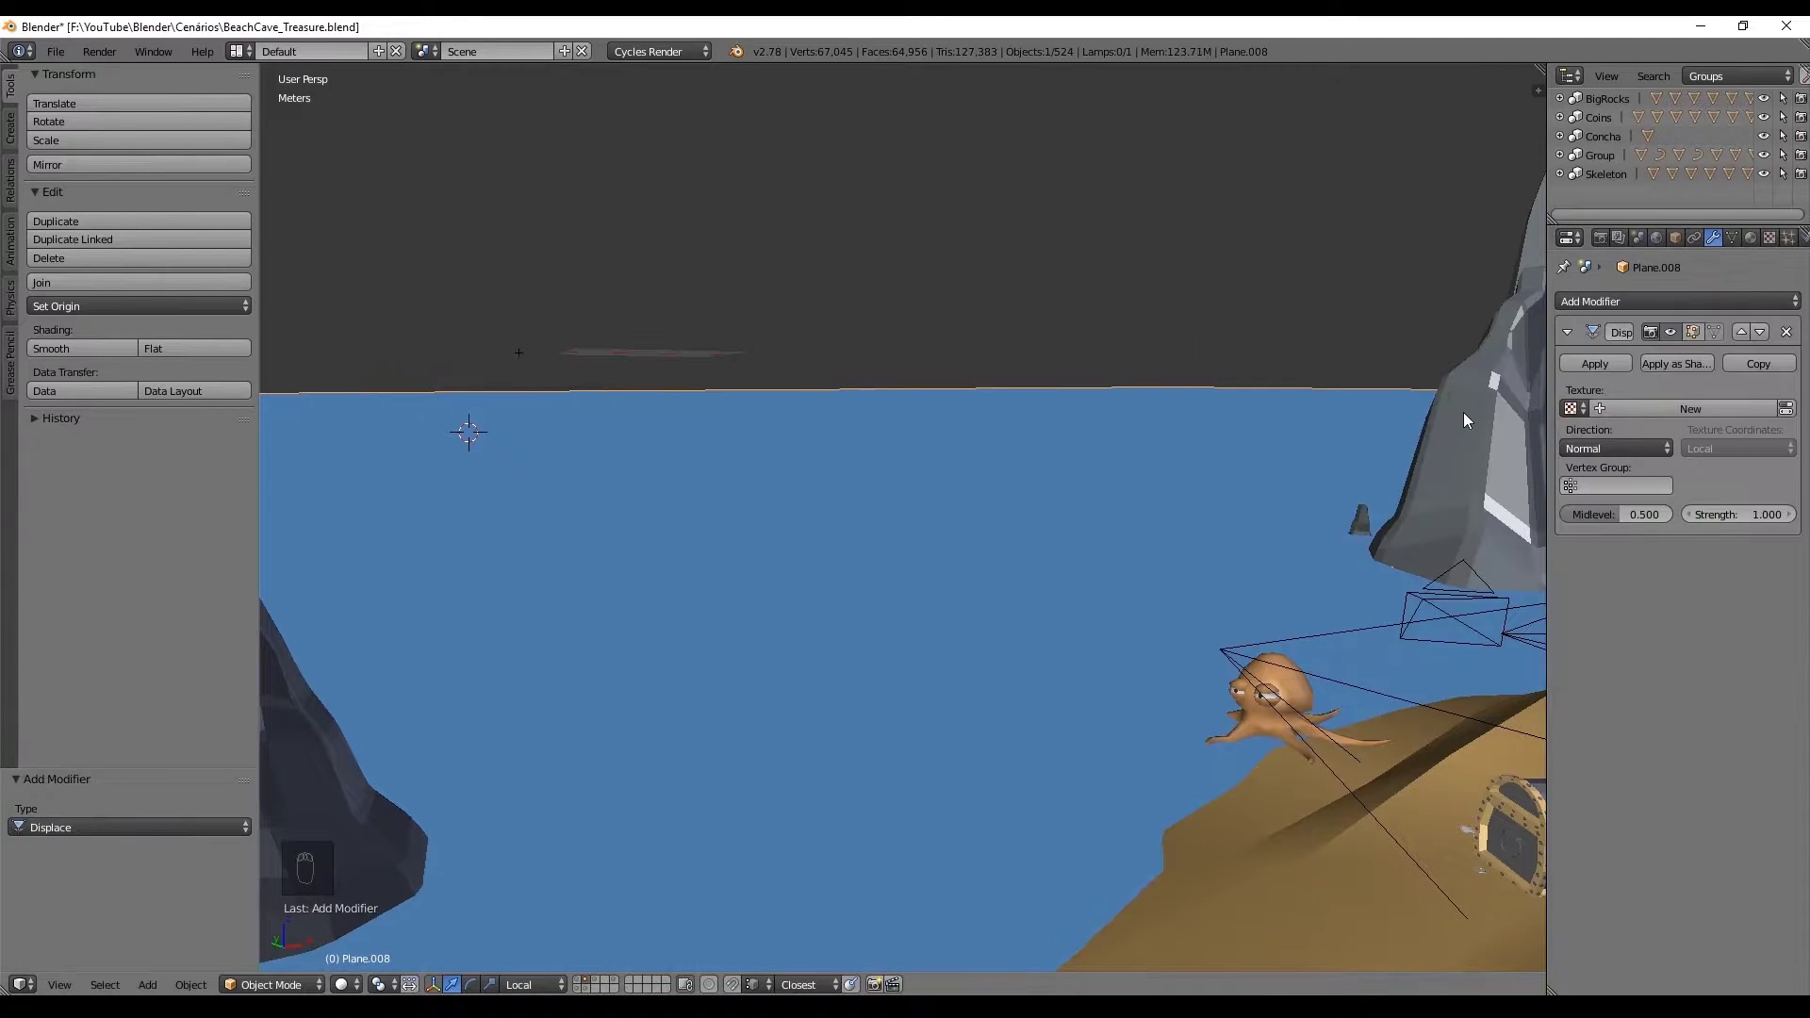
{"action": "left_click", "coordinate": [1611, 407]}
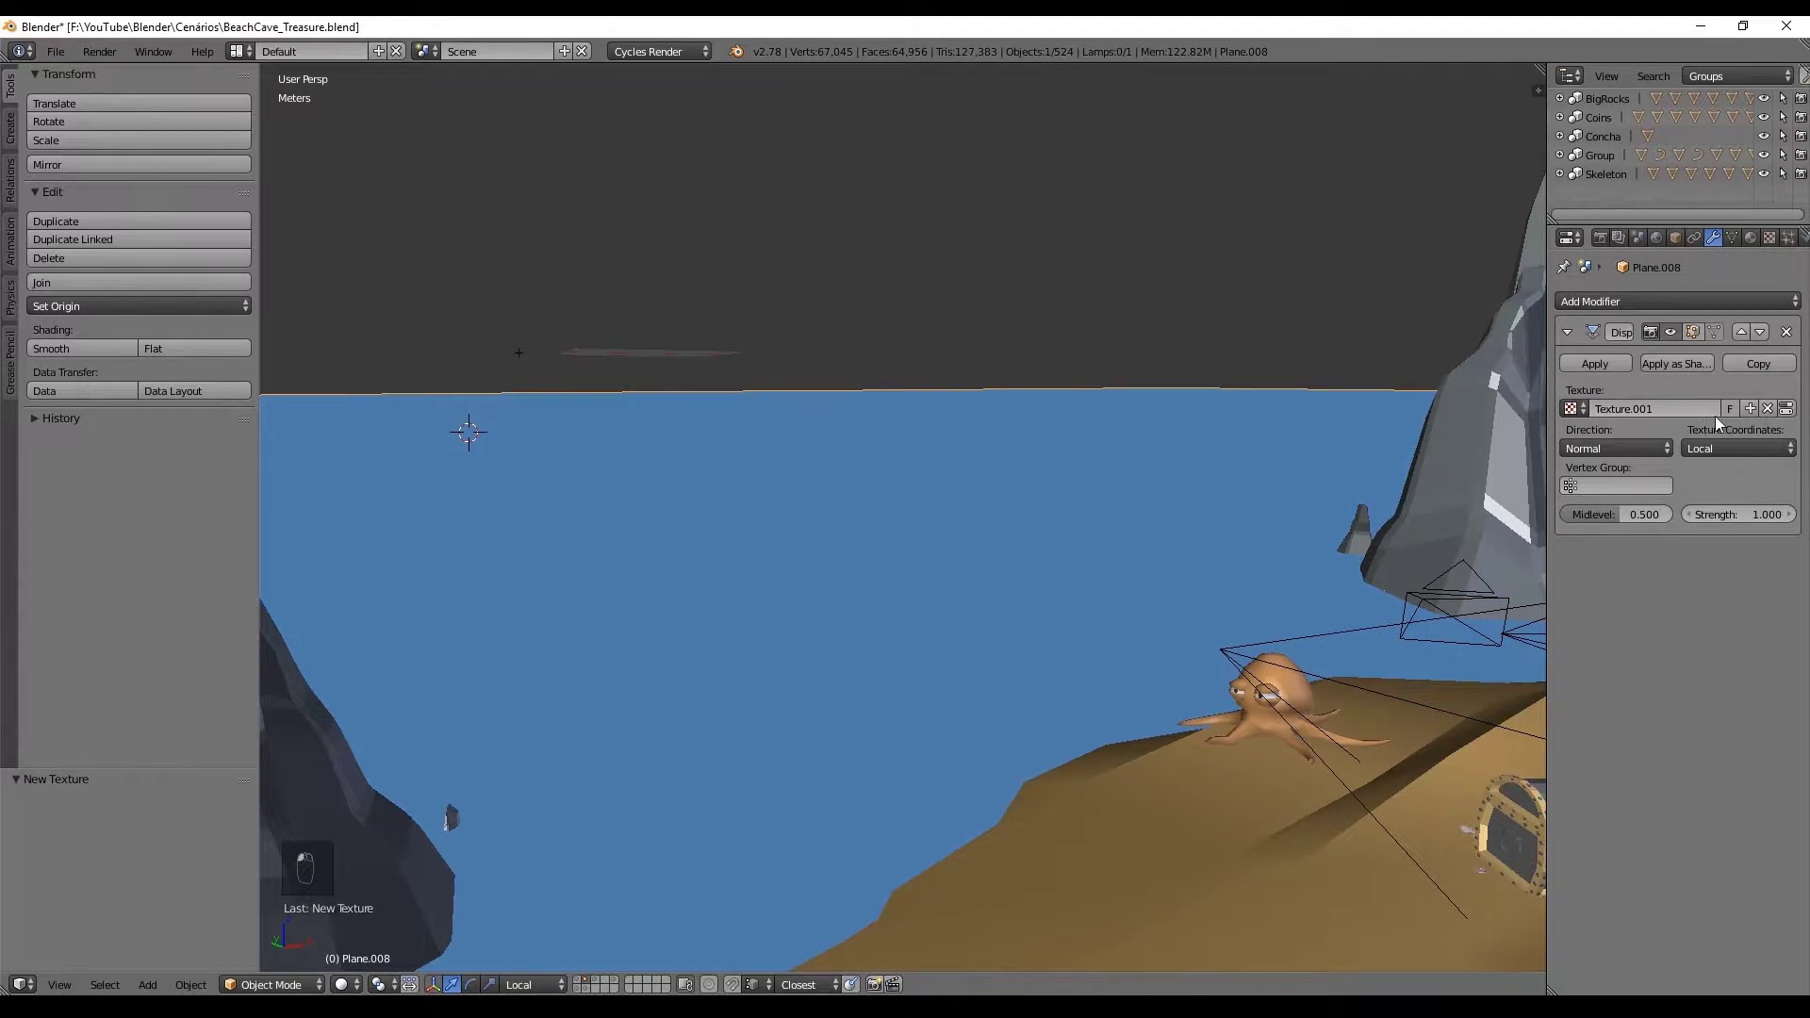
{"action": "left_click", "coordinate": [1786, 410]}
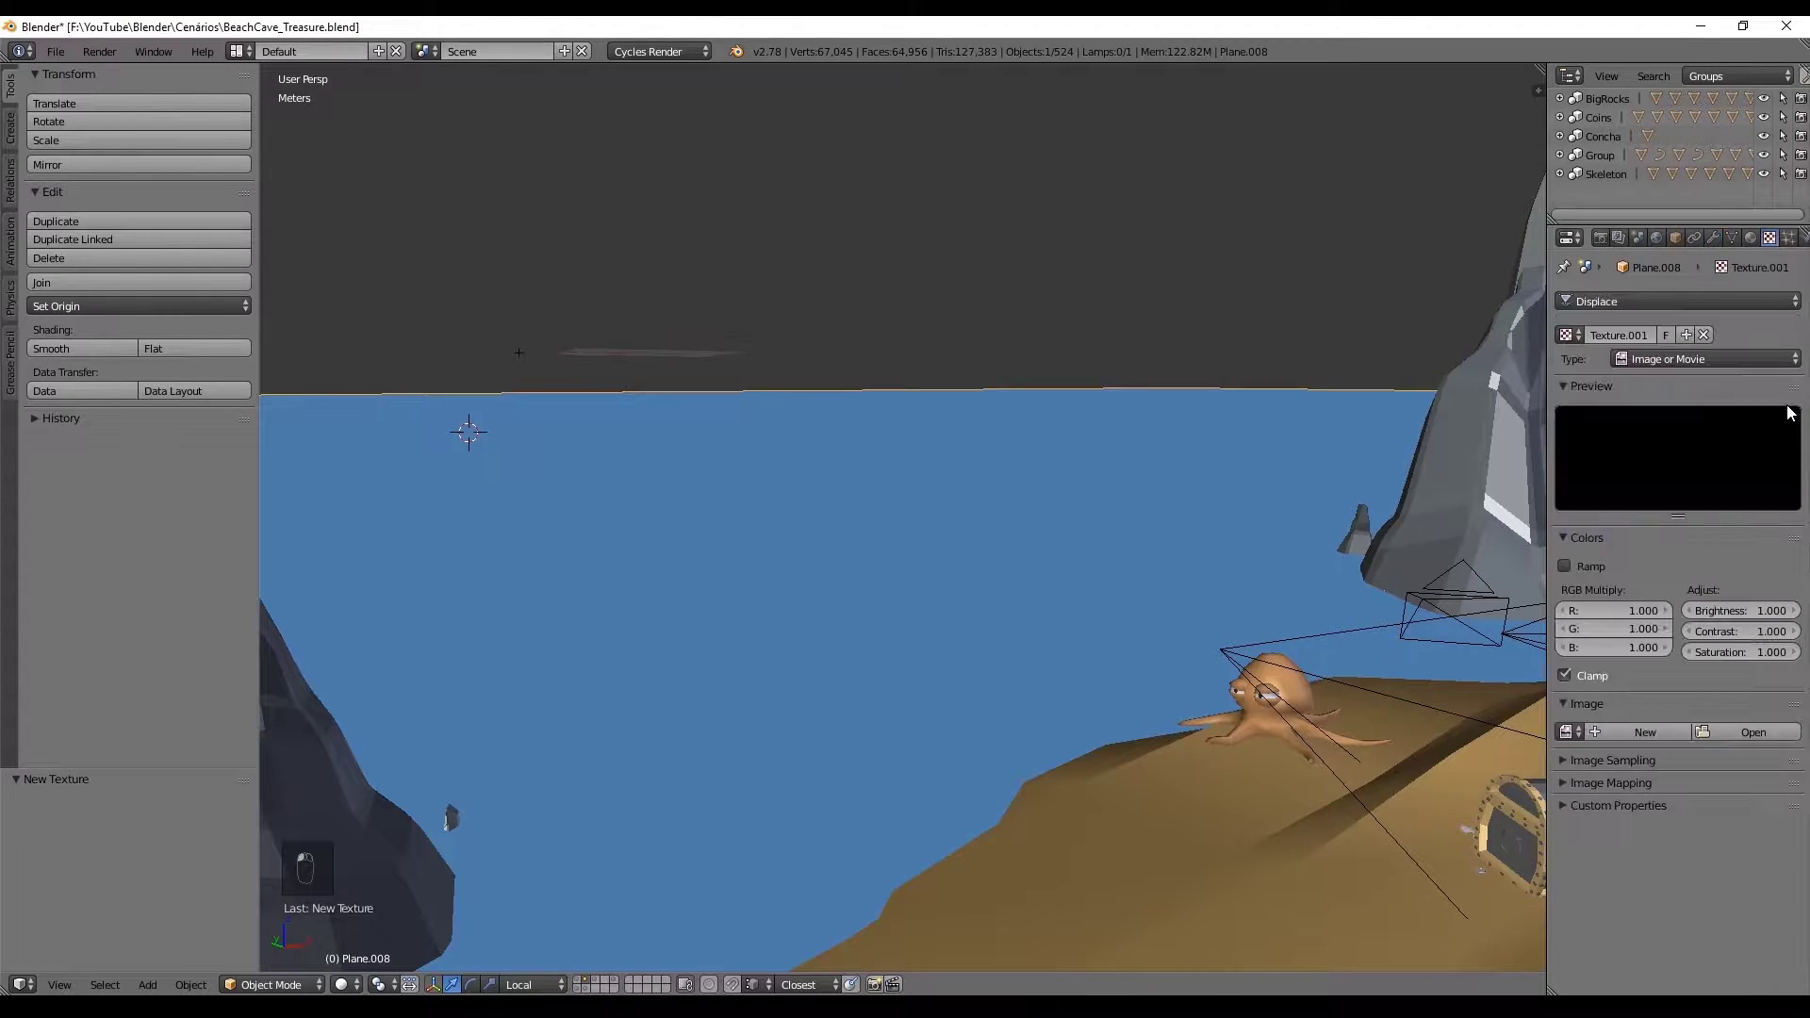
{"action": "left_click", "coordinate": [1665, 359]}
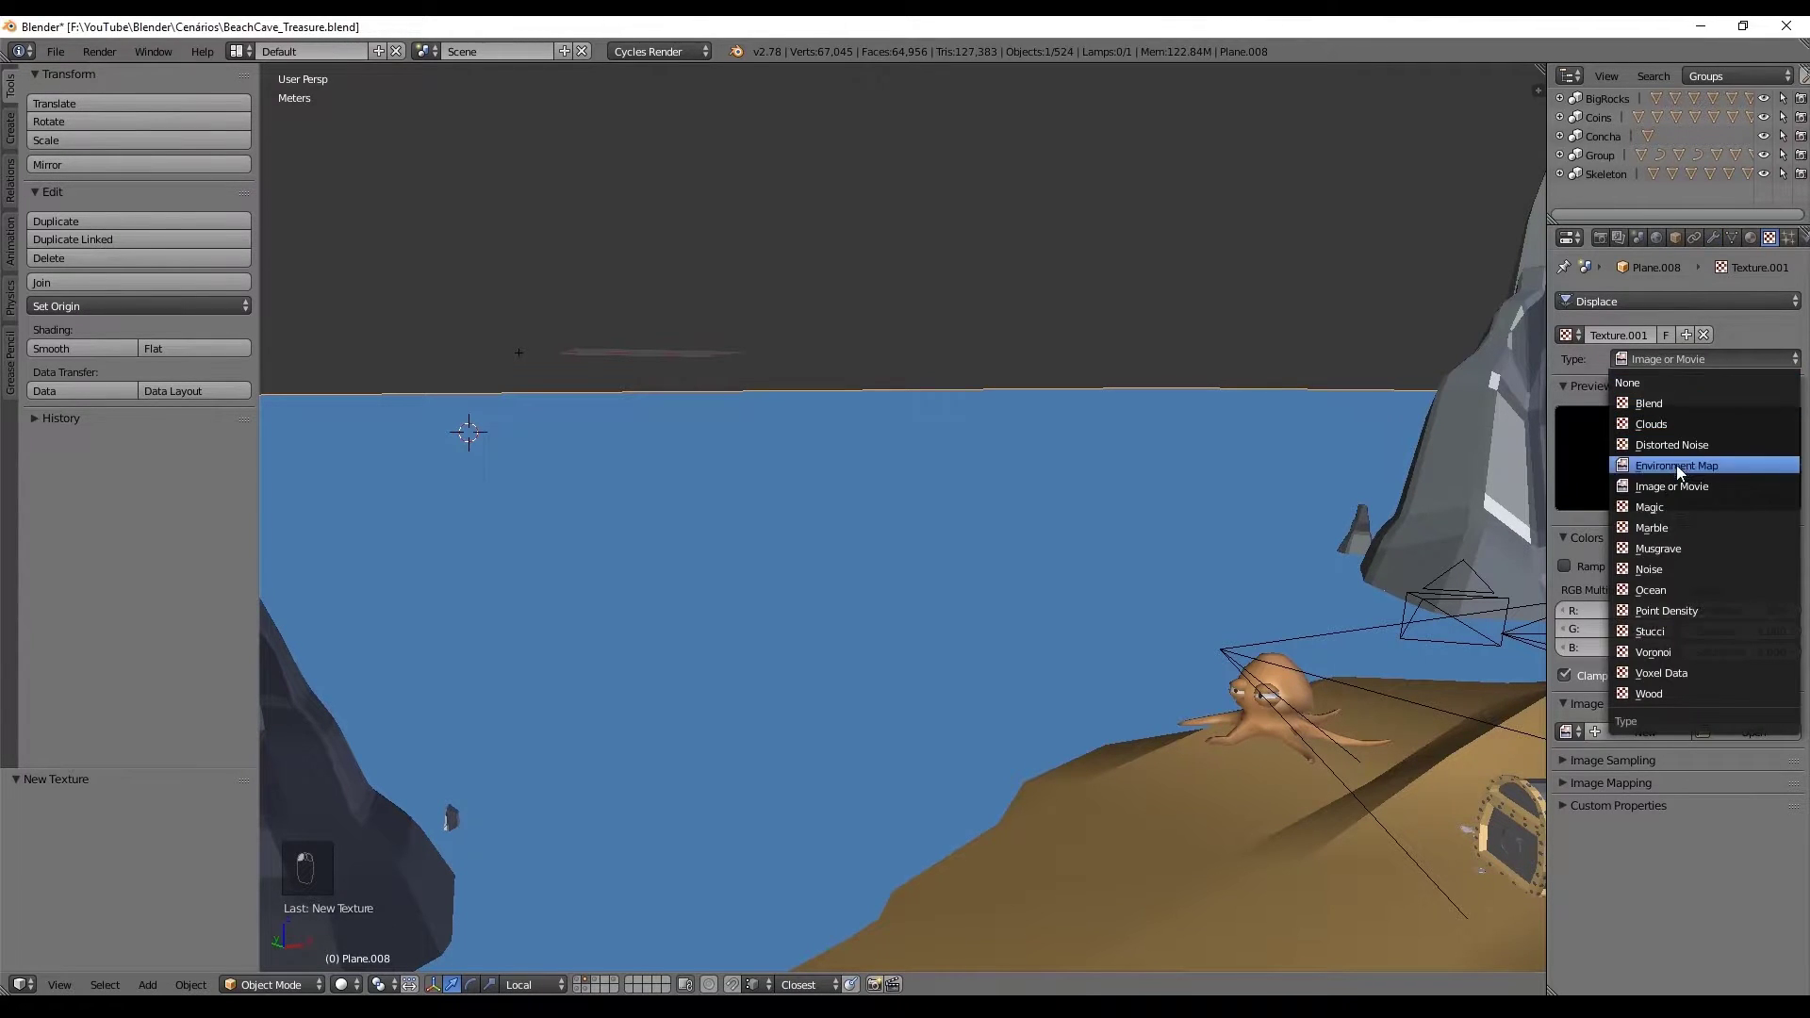
{"action": "left_click", "coordinate": [1659, 569]}
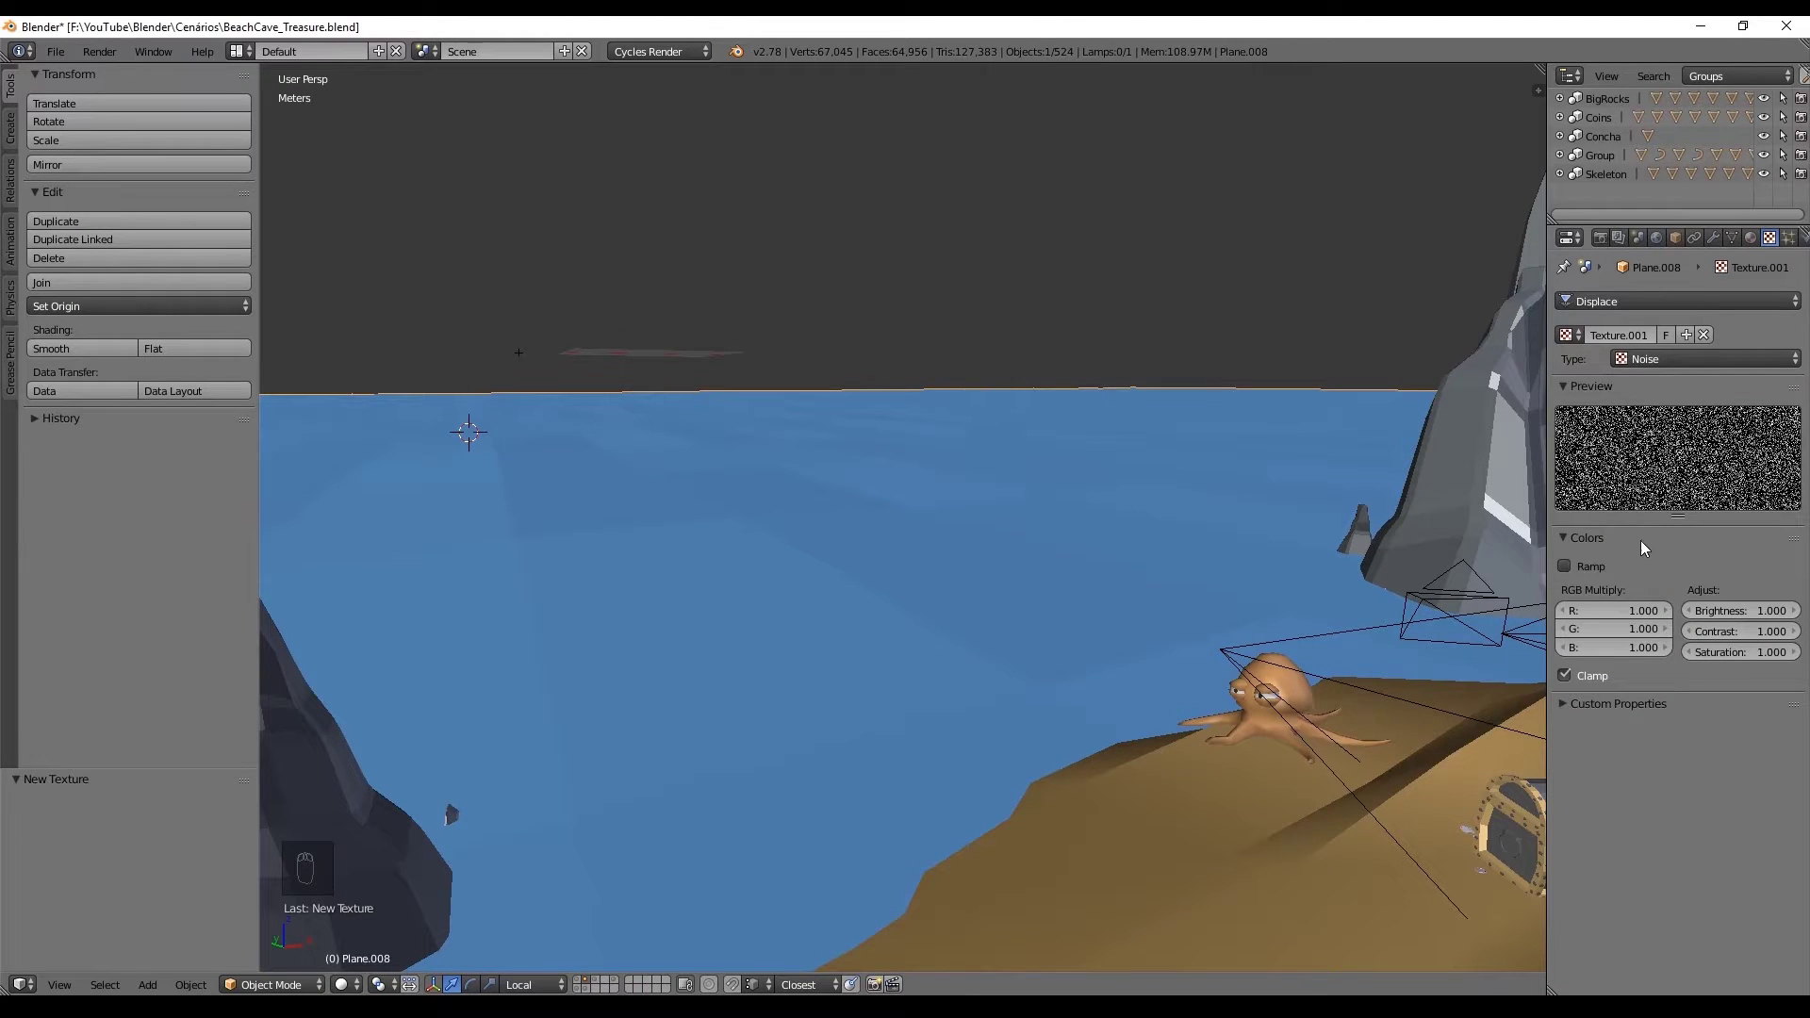
- Set the Displace modifier's strength to 4.8 for the ocean plane
{"action": "left_click", "coordinate": [1717, 239]}
{"action": "left_click", "coordinate": [1737, 513]}
{"action": "type", "text": "4"}
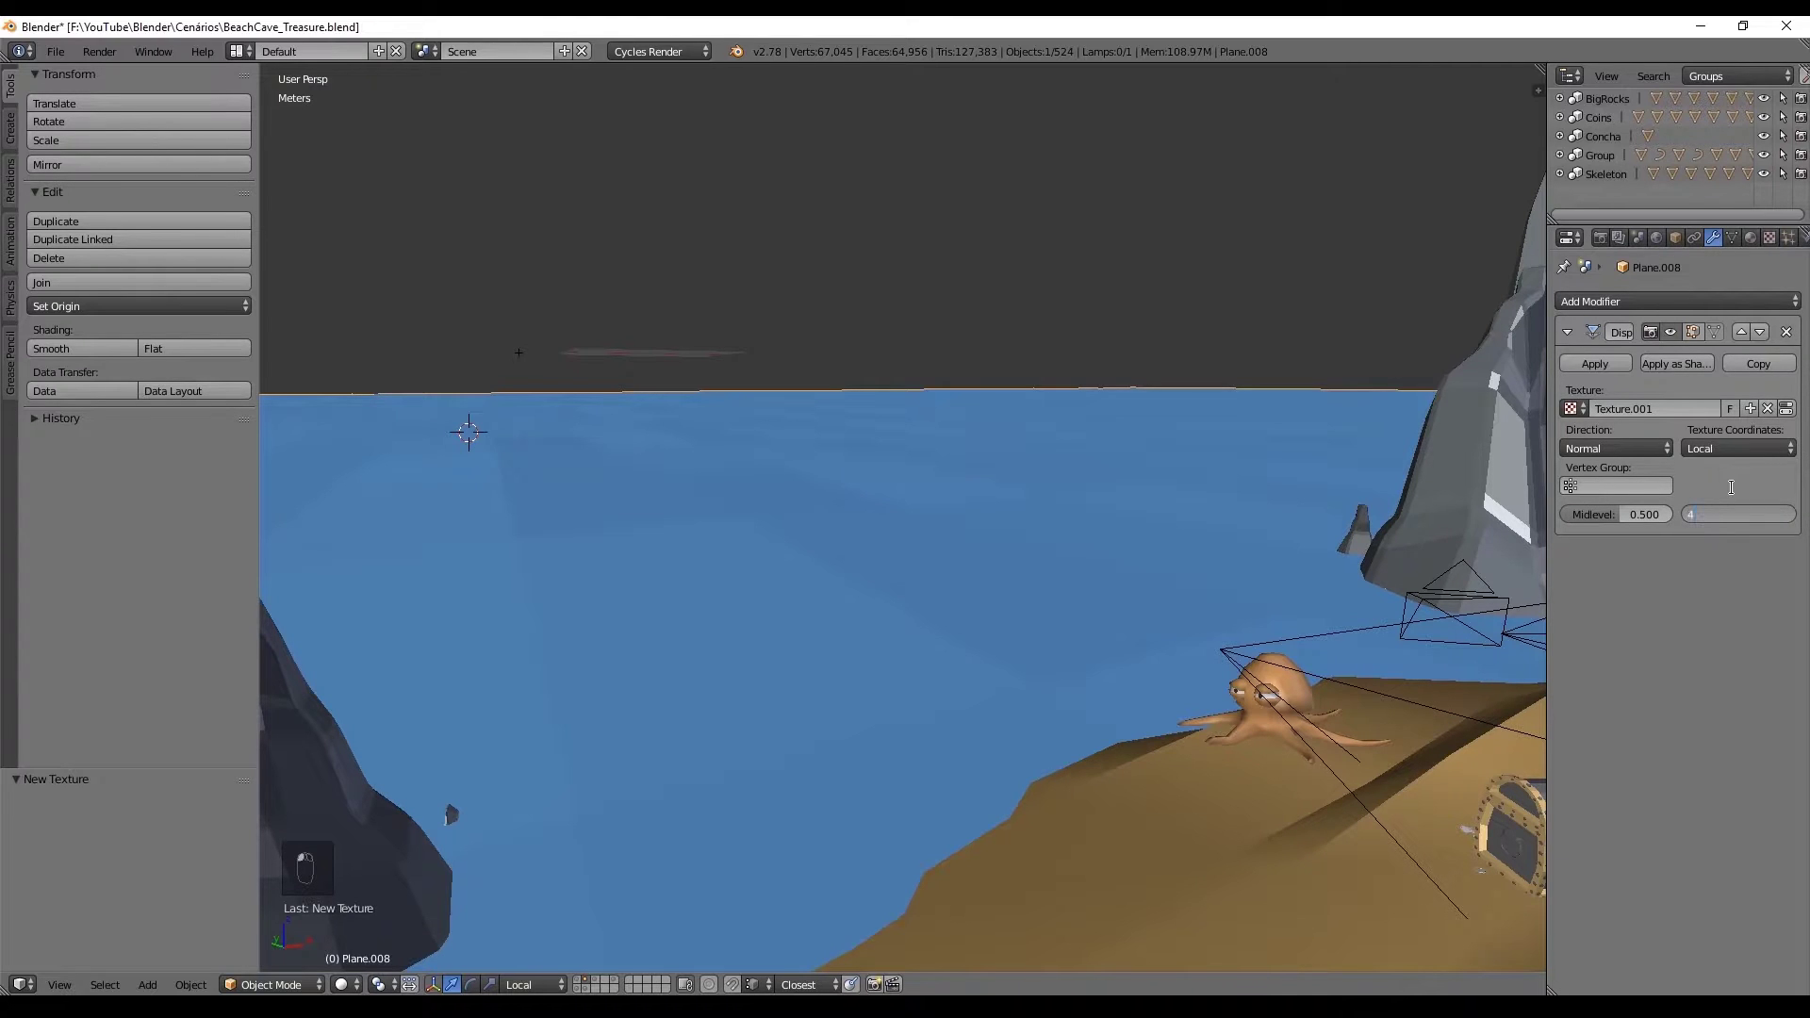
{"action": "type", "text": ".8"}
{"action": "key", "text": "Return"}
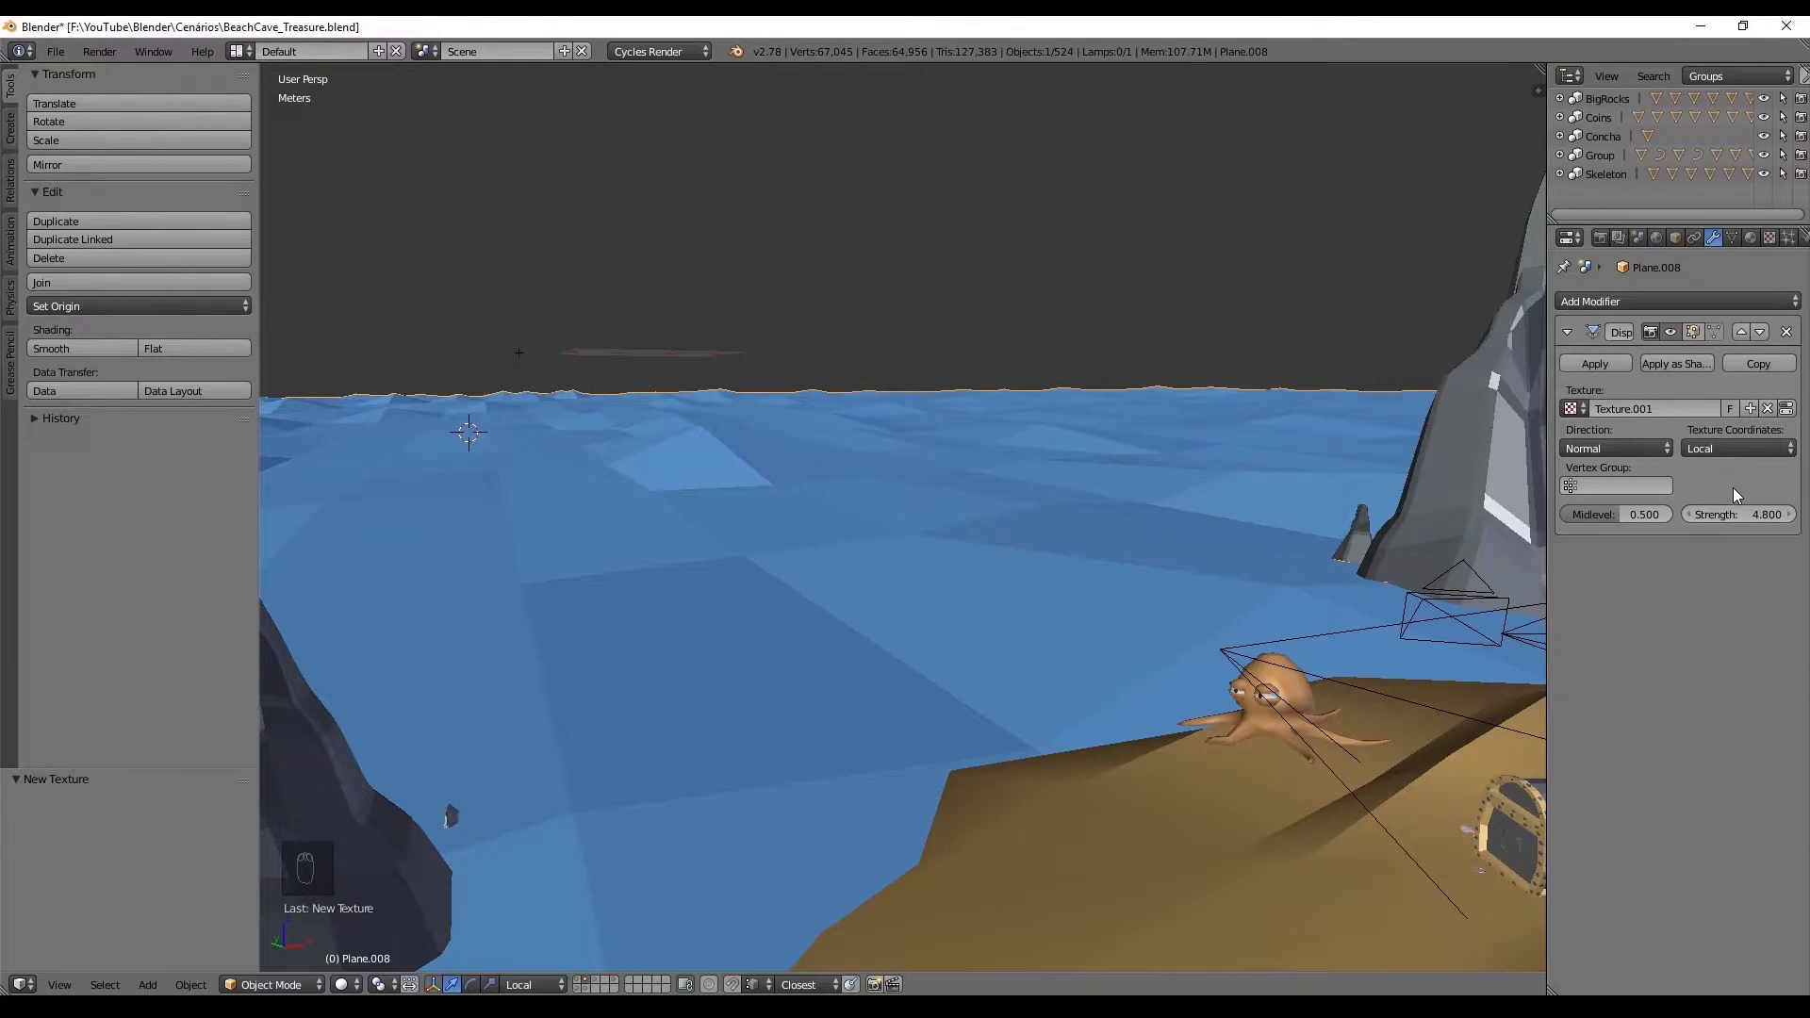
{"action": "middle_click_drag", "start_coordinate": [1174, 512], "coordinate": [1095, 501]}
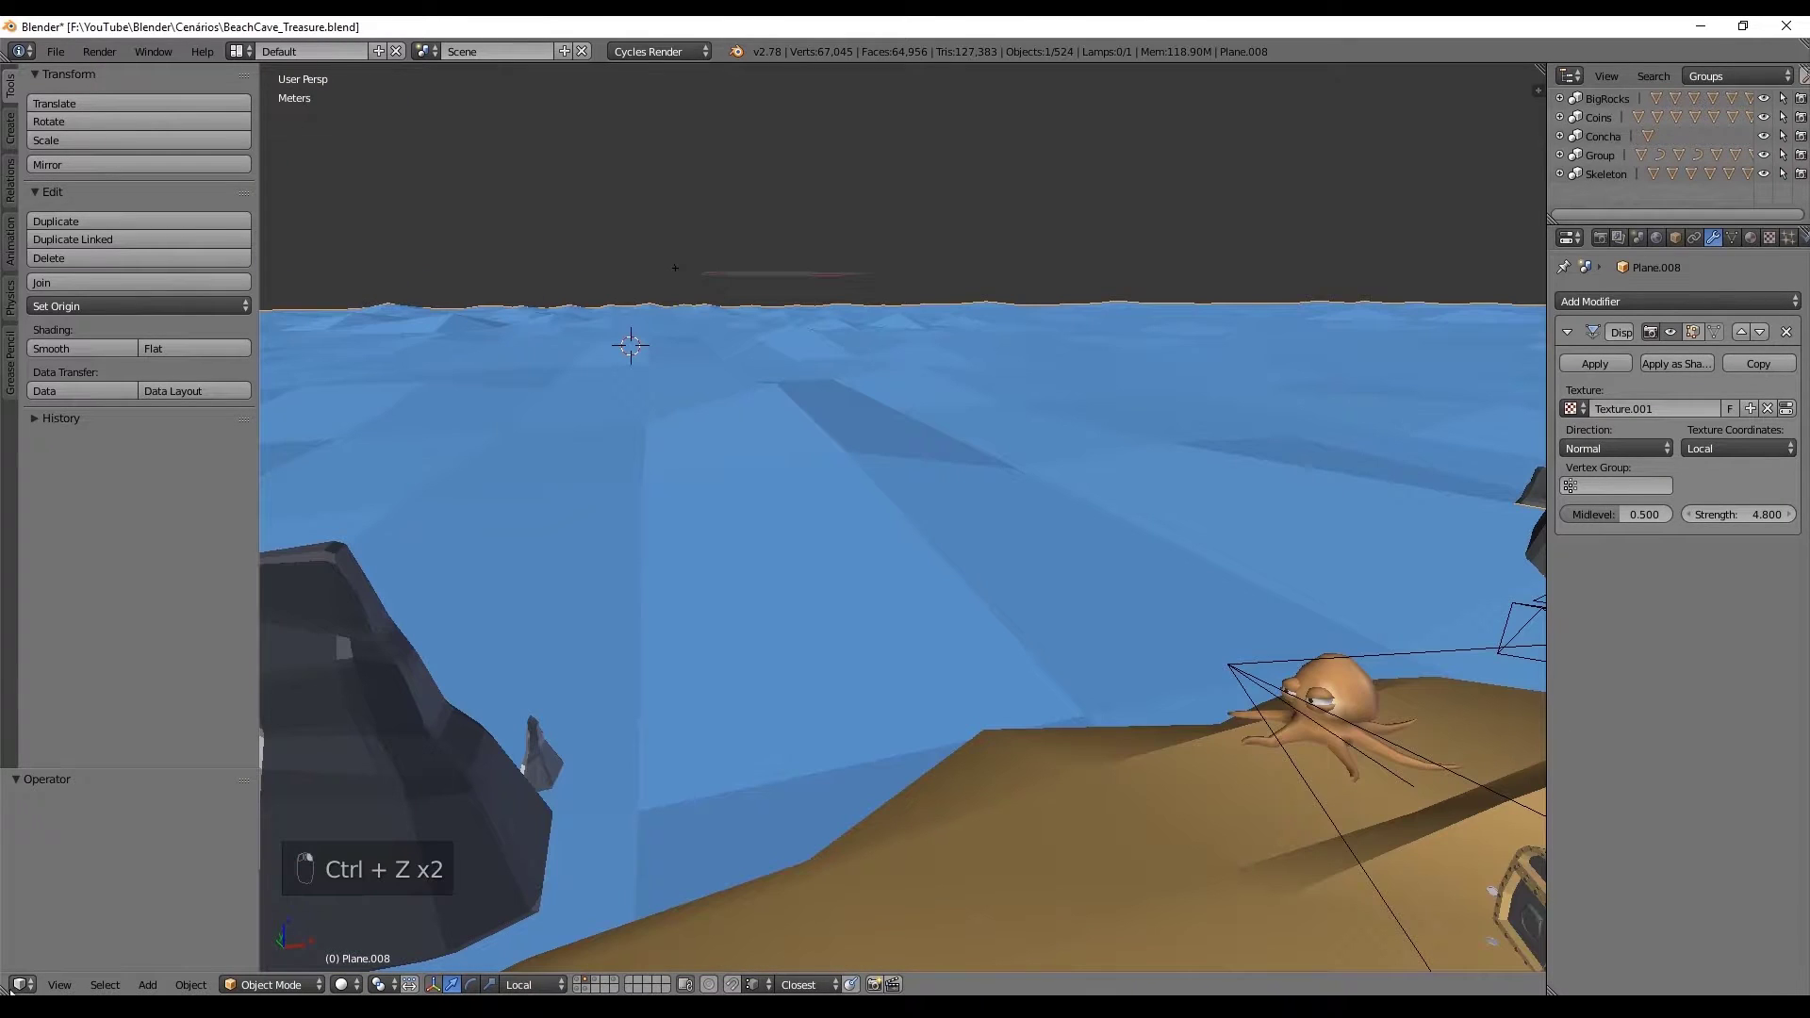
- Split the 3D view to open a Dope Sheet editor in the new area and set the current frame to 0
{"action": "left_click_drag", "start_coordinate": [12, 988], "coordinate": [19, 759]}
{"action": "left_click", "coordinate": [31, 986]}
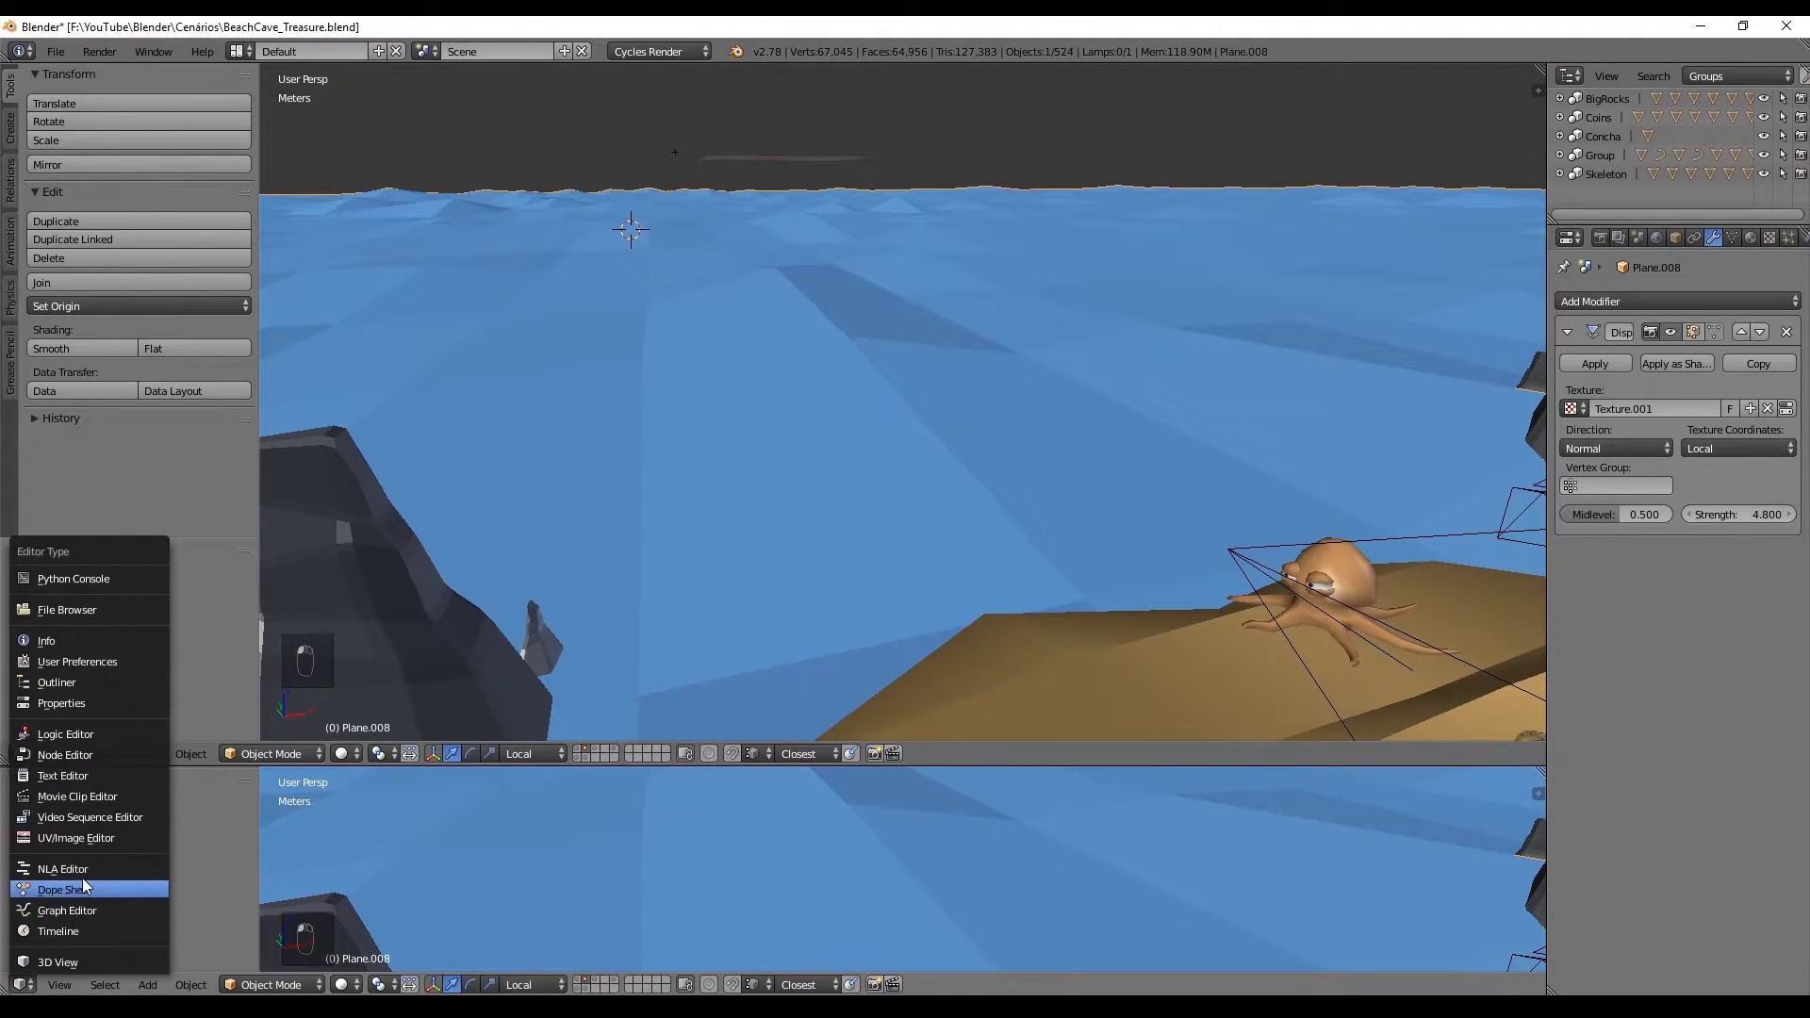
{"action": "left_click", "coordinate": [82, 886]}
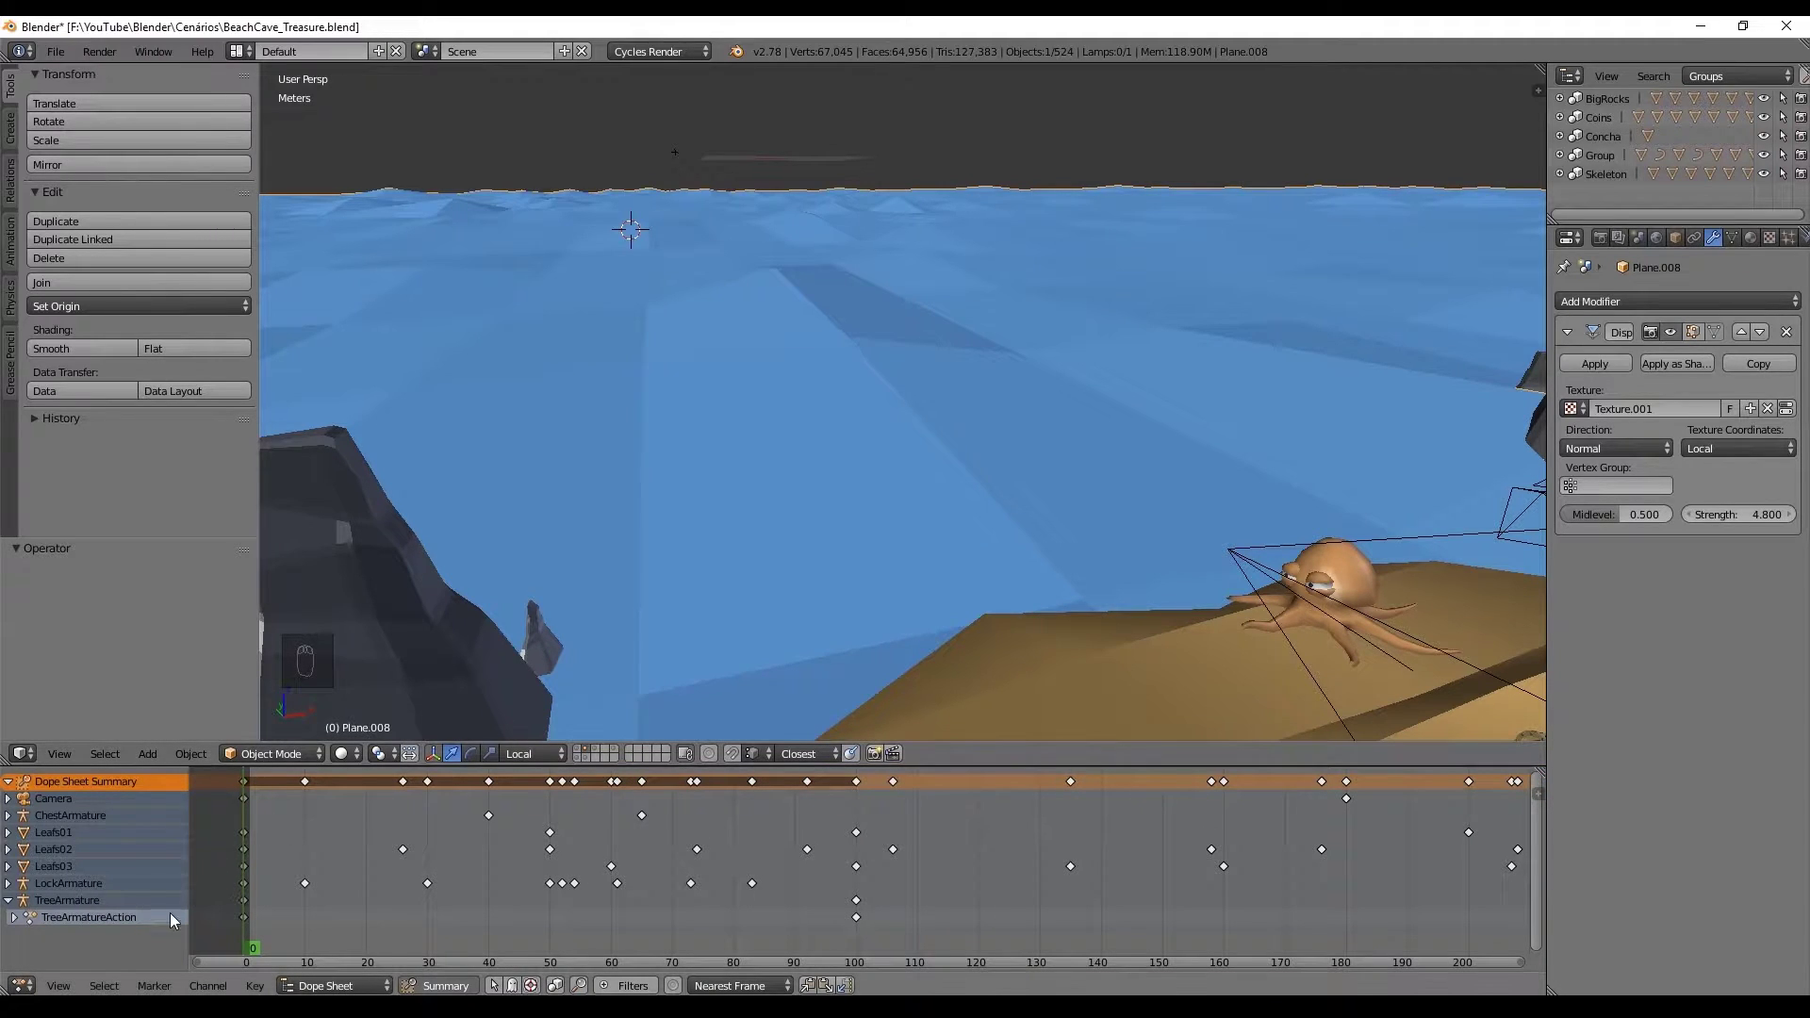
{"action": "scroll", "coordinate": [376, 859], "scroll_direction": "down", "scroll_amount": 9, "text": "ctrl"}
{"action": "scroll", "coordinate": [375, 859], "scroll_direction": "up", "scroll_amount": 9}
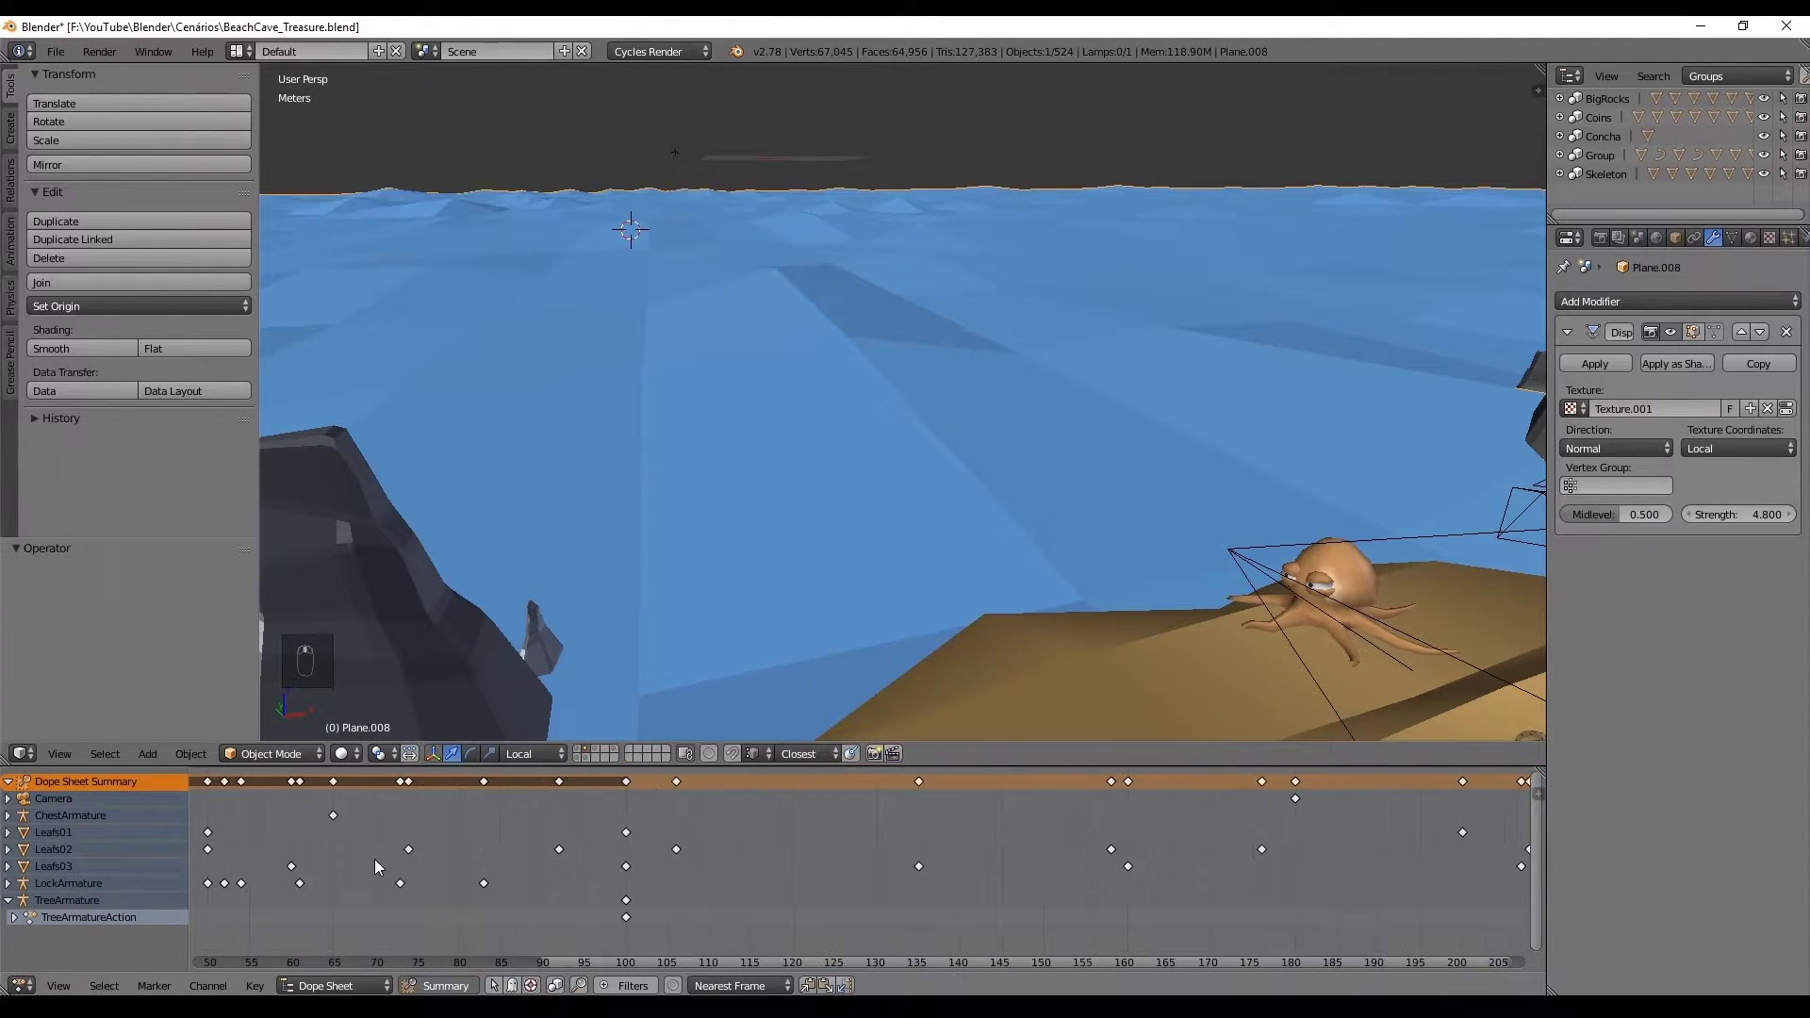
{"action": "scroll", "coordinate": [372, 860], "scroll_direction": "down", "scroll_amount": 1, "text": "alt"}
{"action": "scroll", "coordinate": [372, 860], "scroll_direction": "down", "scroll_amount": 8}
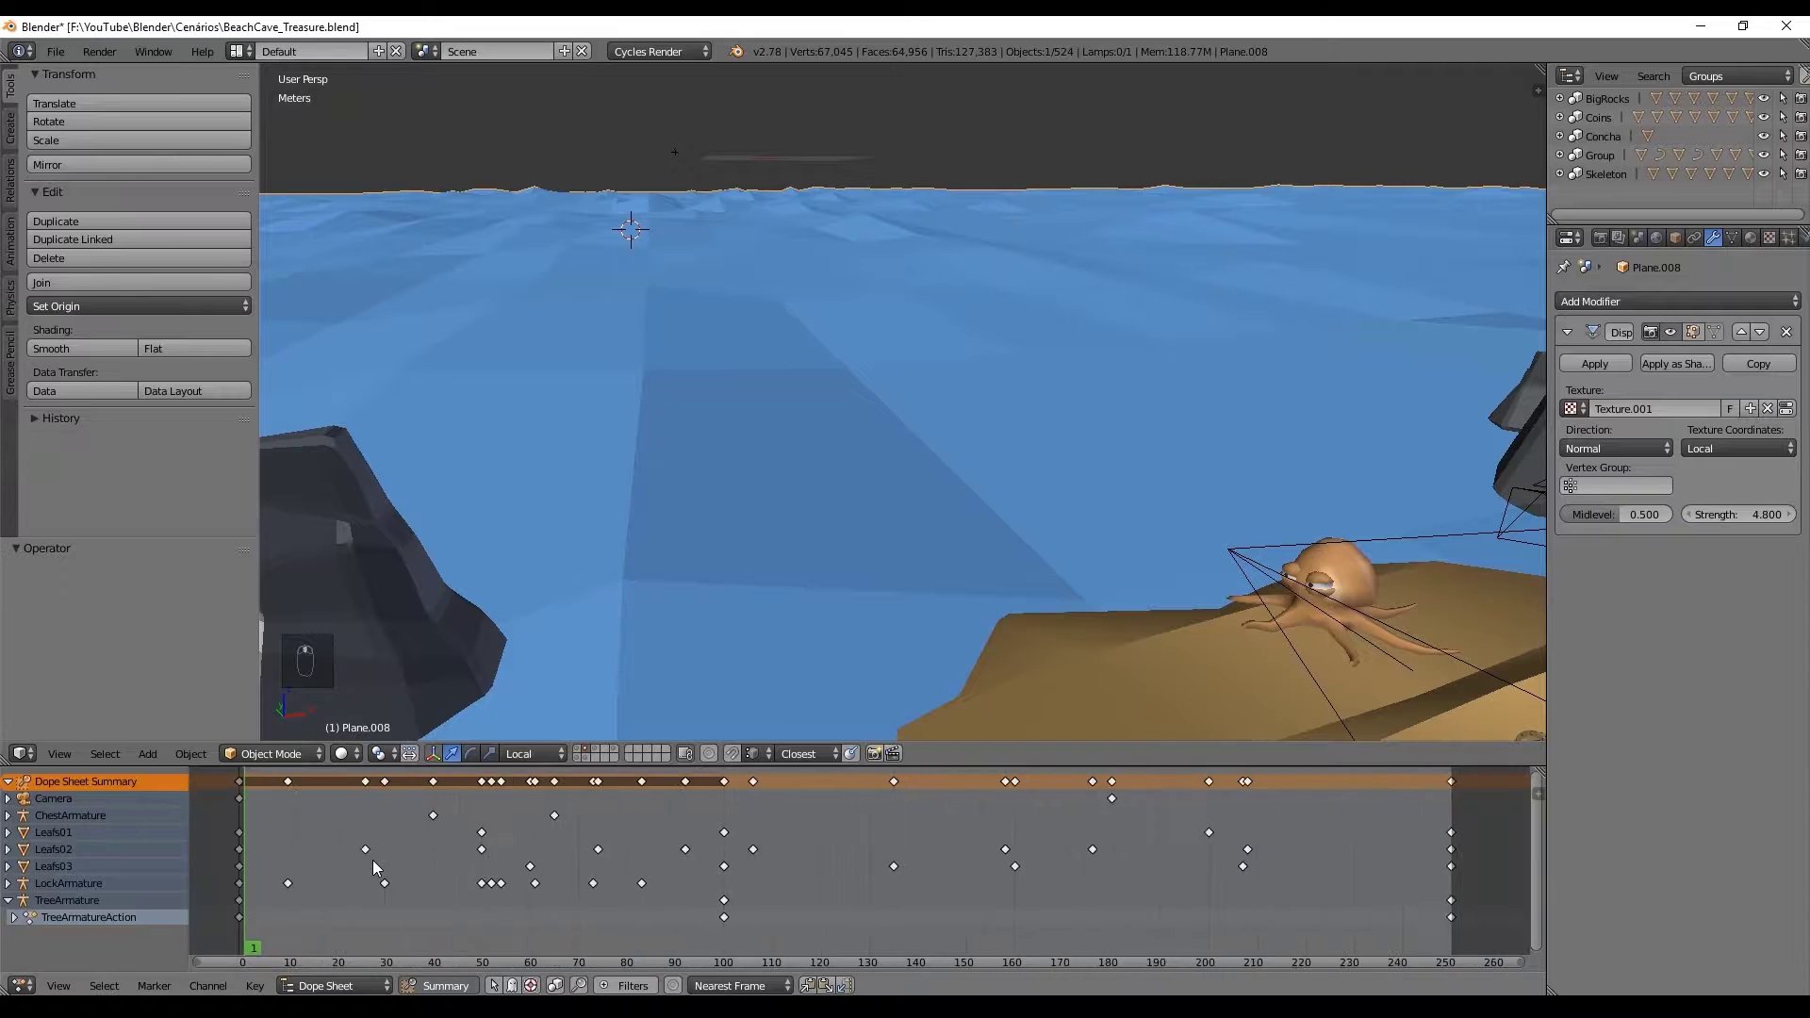
{"action": "scroll", "coordinate": [429, 849], "scroll_direction": "up", "scroll_amount": 1}
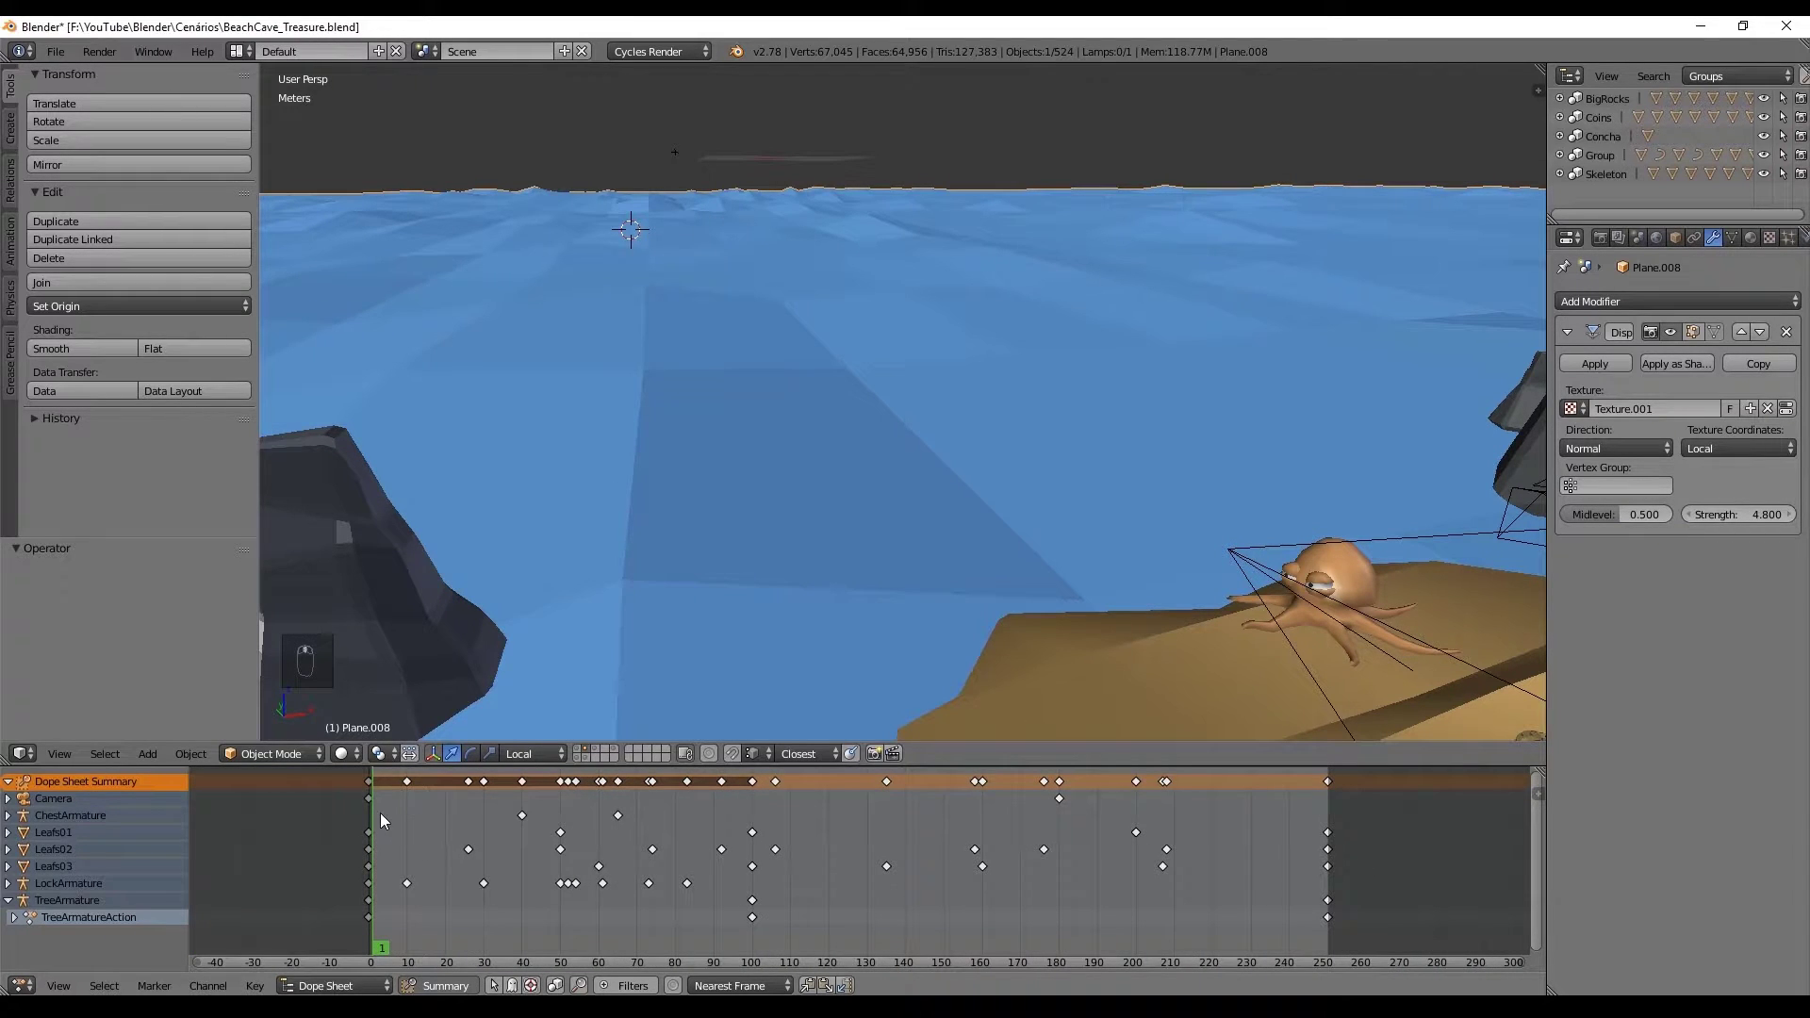
{"action": "mouse_move", "coordinate": [381, 813]}
{"action": "left_mouse_down"}
{"action": "mouse_move", "coordinate": [418, 809]}
{"action": "mouse_move", "coordinate": [359, 811]}
{"action": "left_mouse_up"}
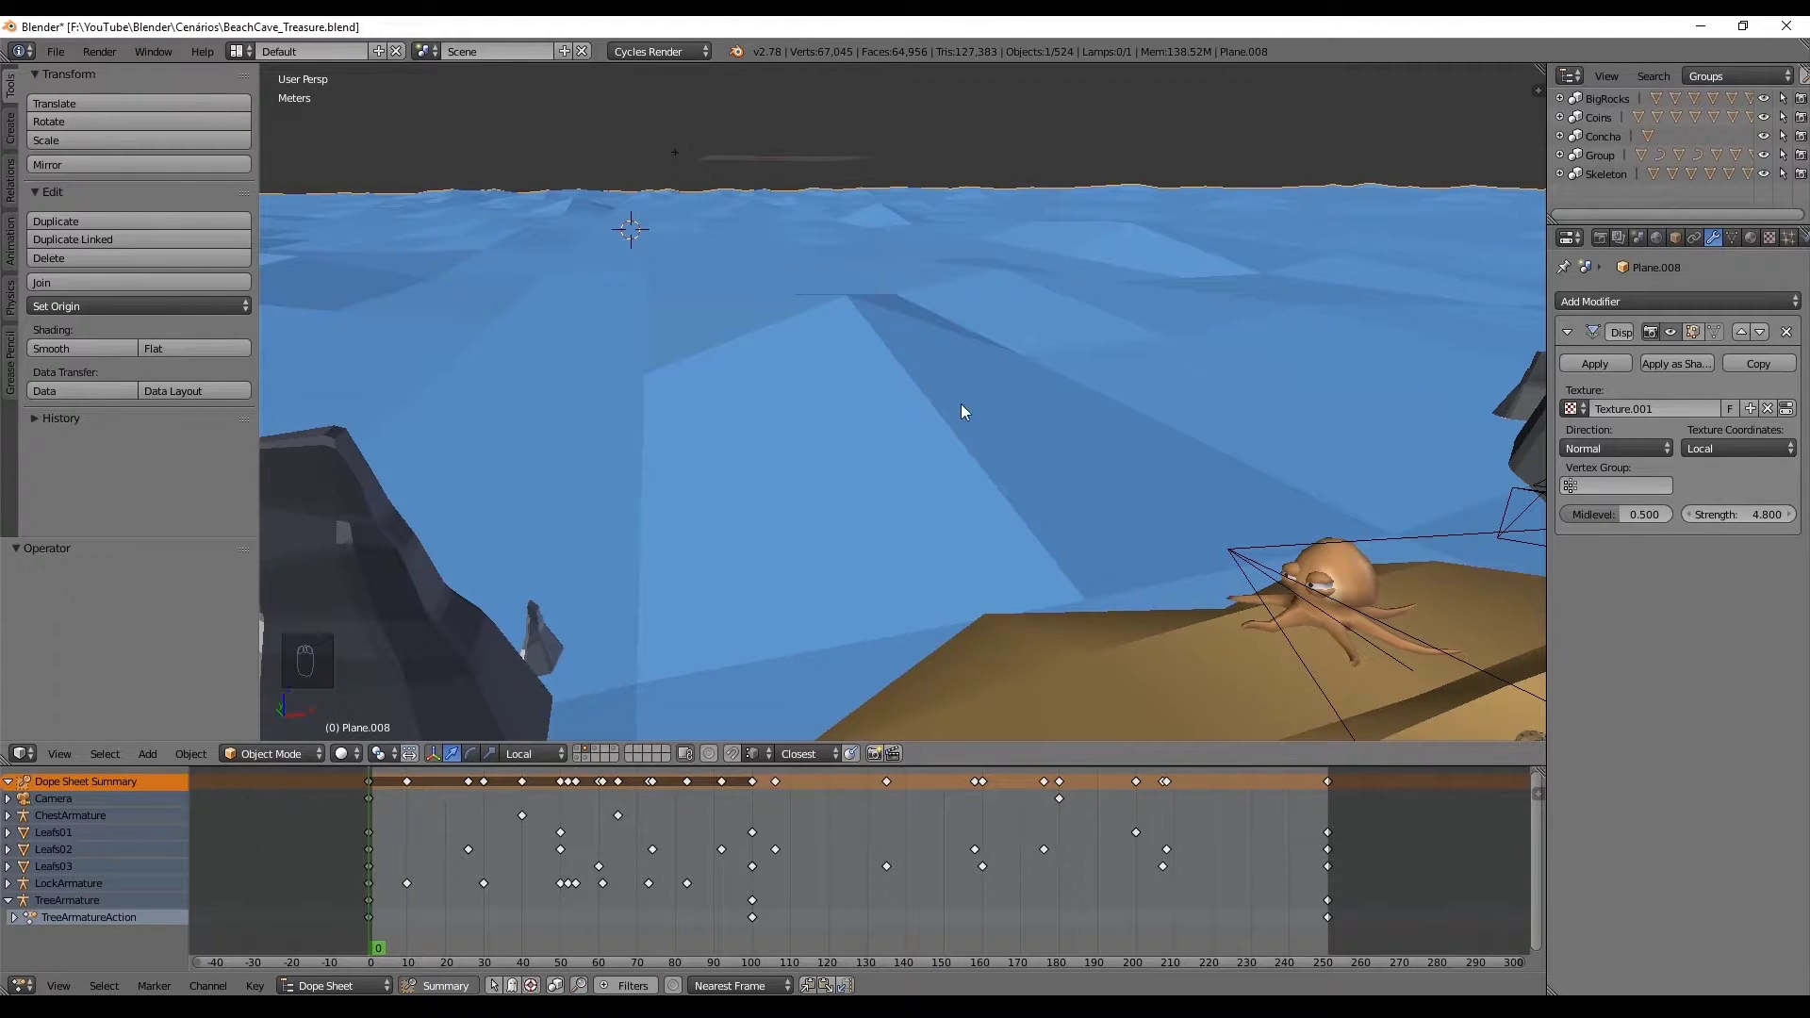
{"action": "middle_click_drag", "start_coordinate": [828, 425], "coordinate": [822, 412]}
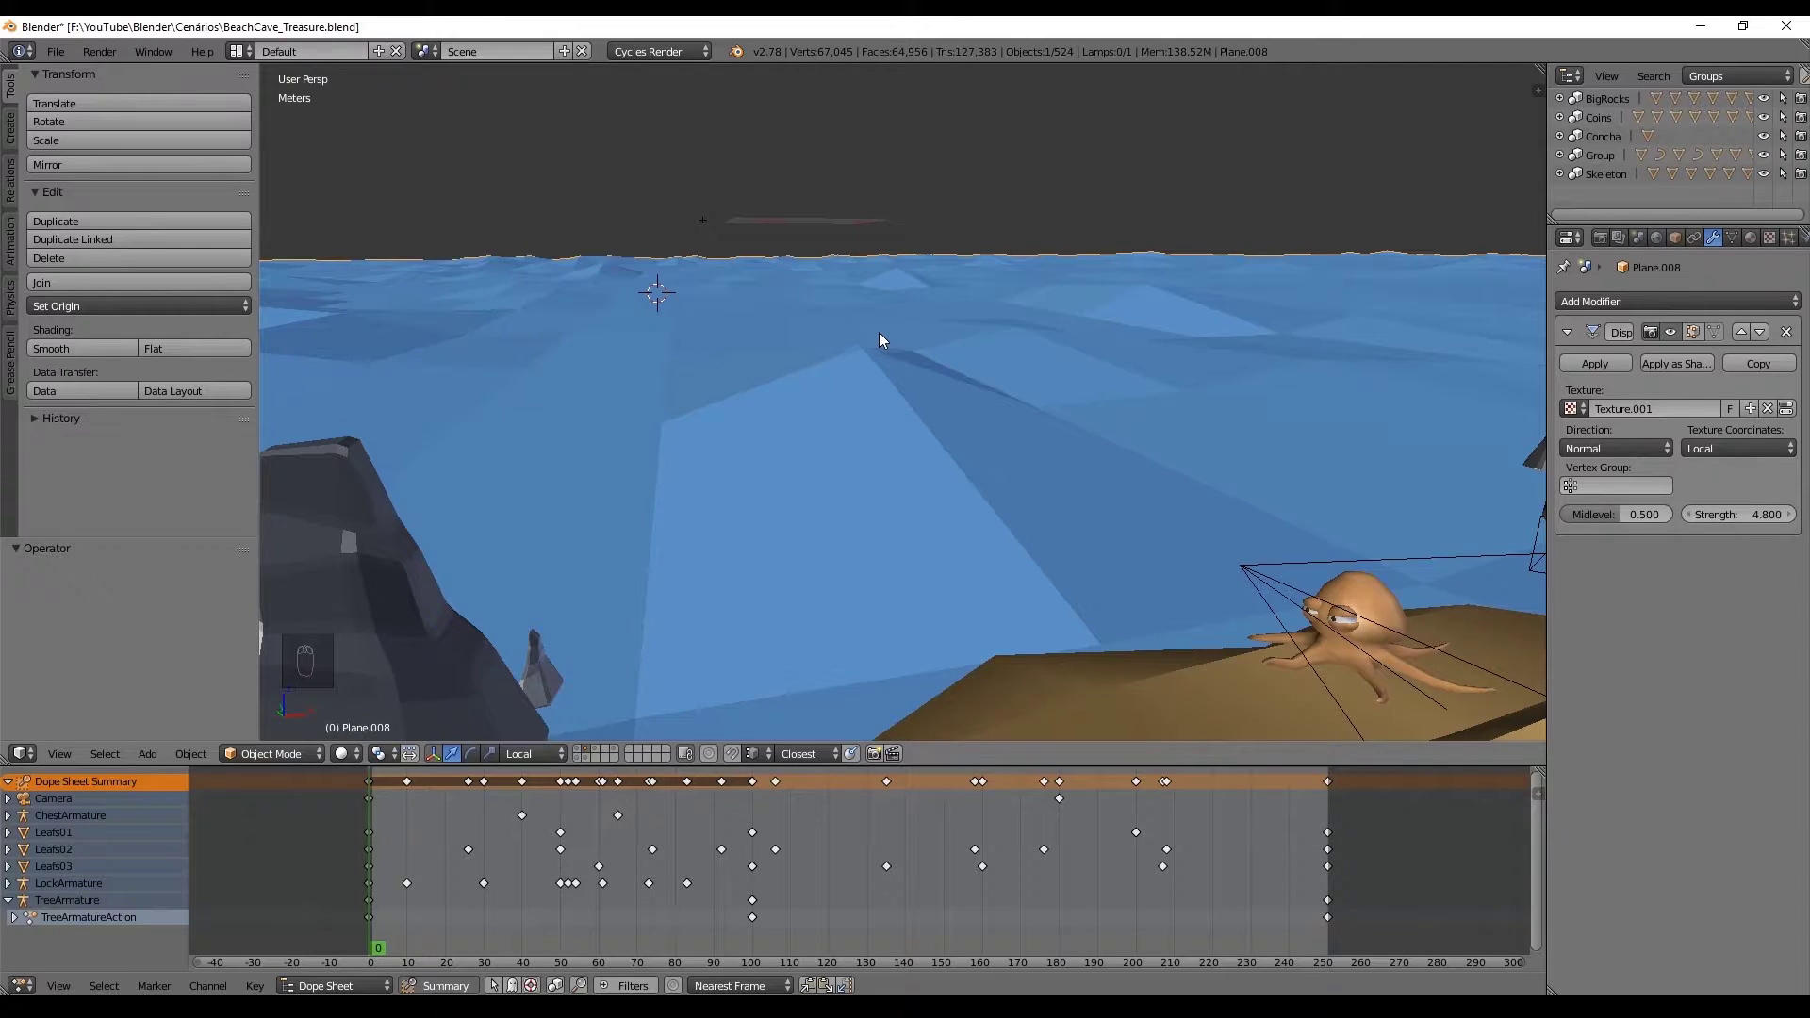
- Duplicate the ocean plane in place, move the copy to hidden layer 4 and select the original plane
{"action": "key", "text": "shift+d"}
{"action": "right_click", "coordinate": [885, 232]}
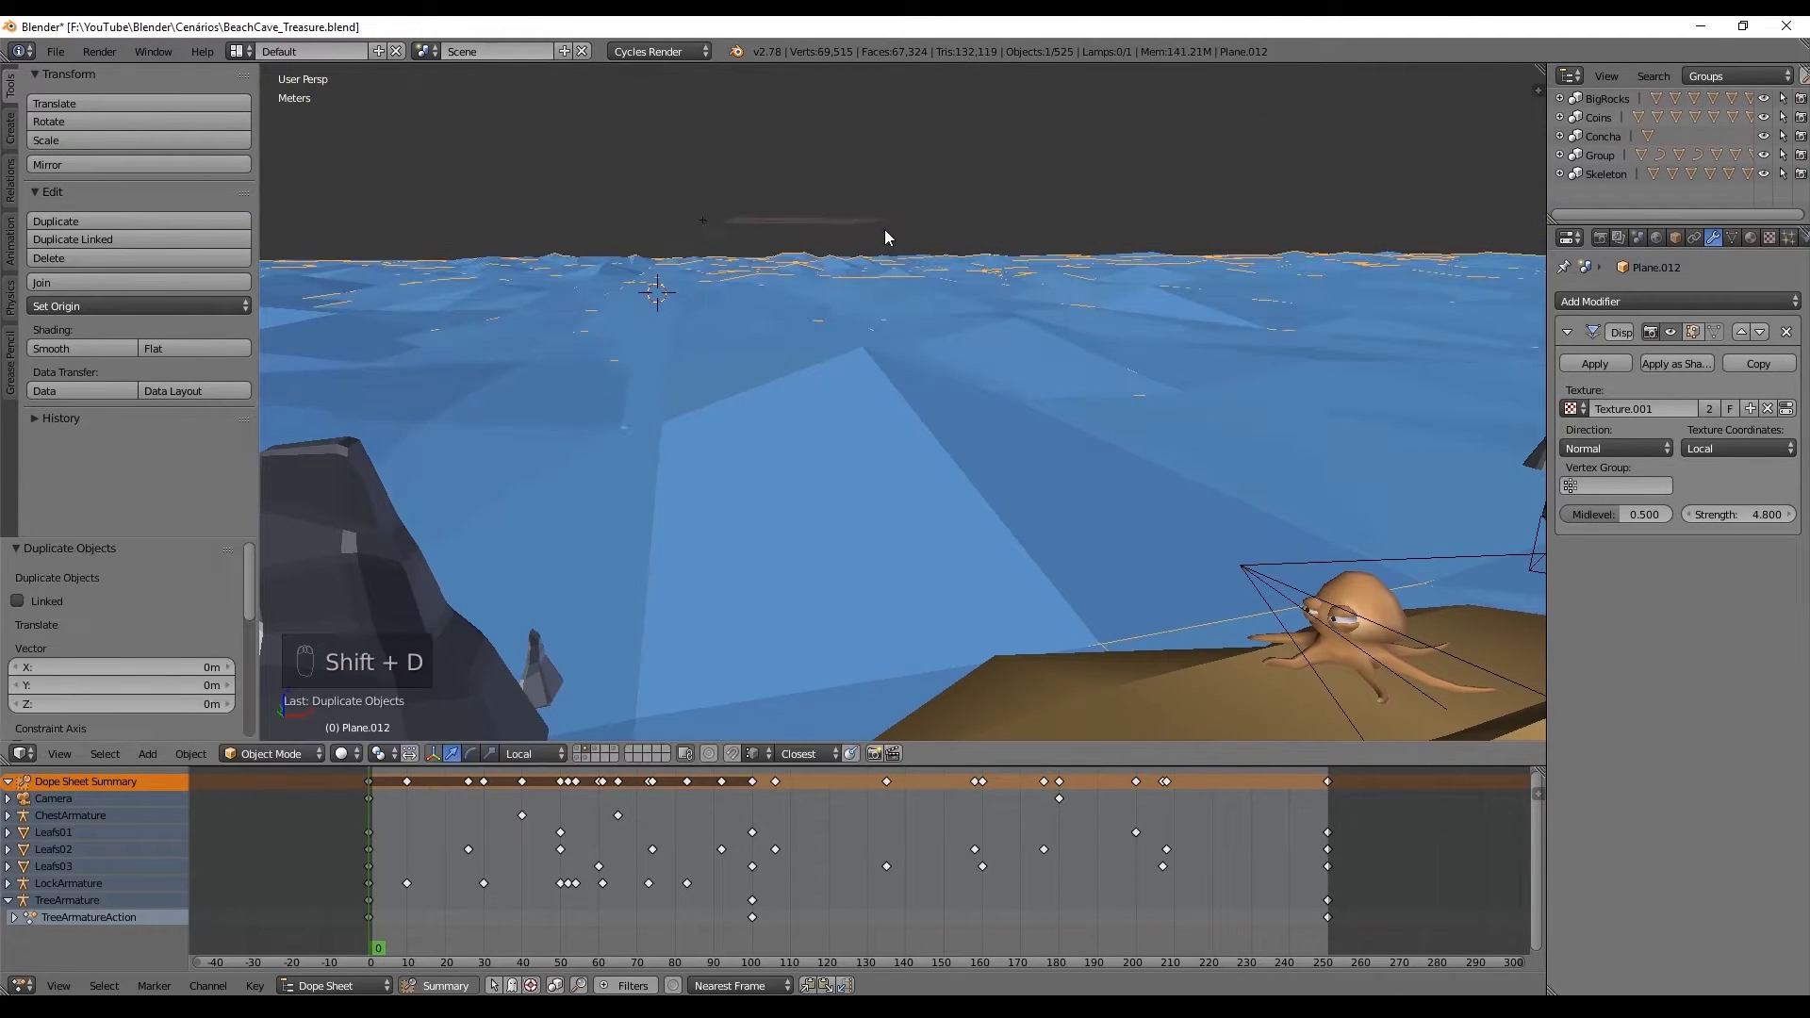
{"action": "key", "text": "m"}
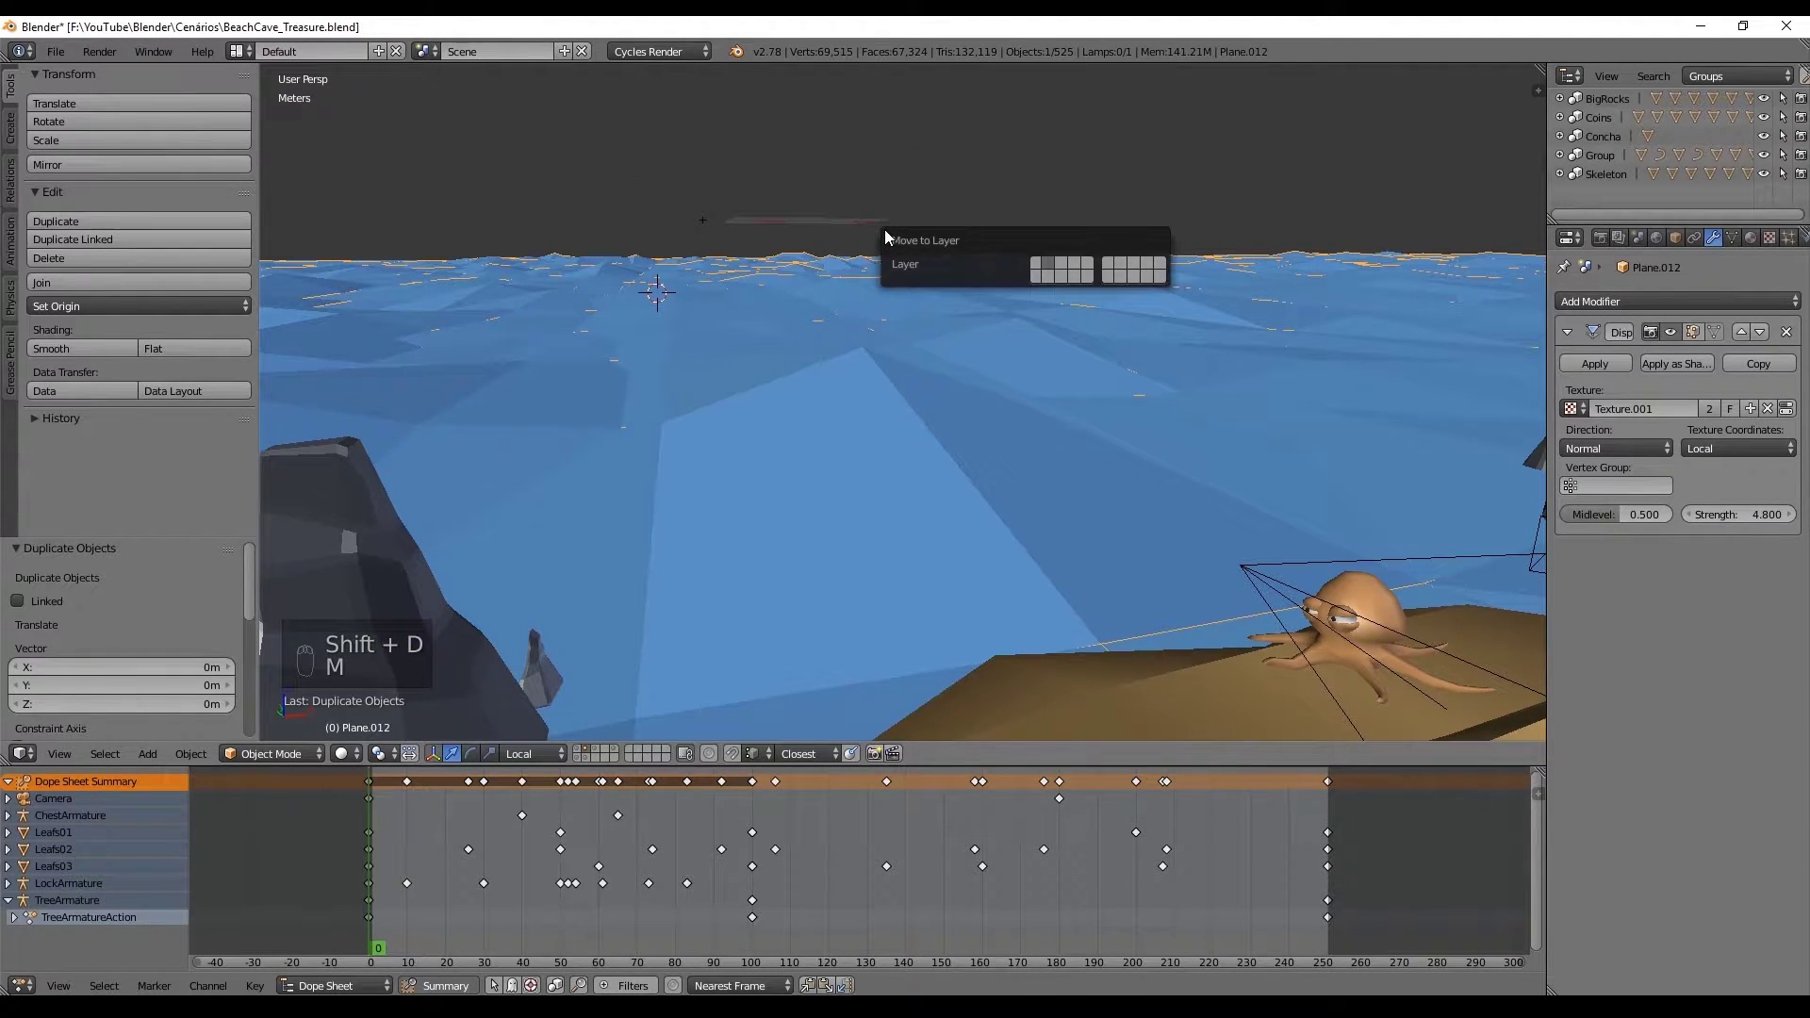
{"action": "left_click", "coordinate": [1076, 269]}
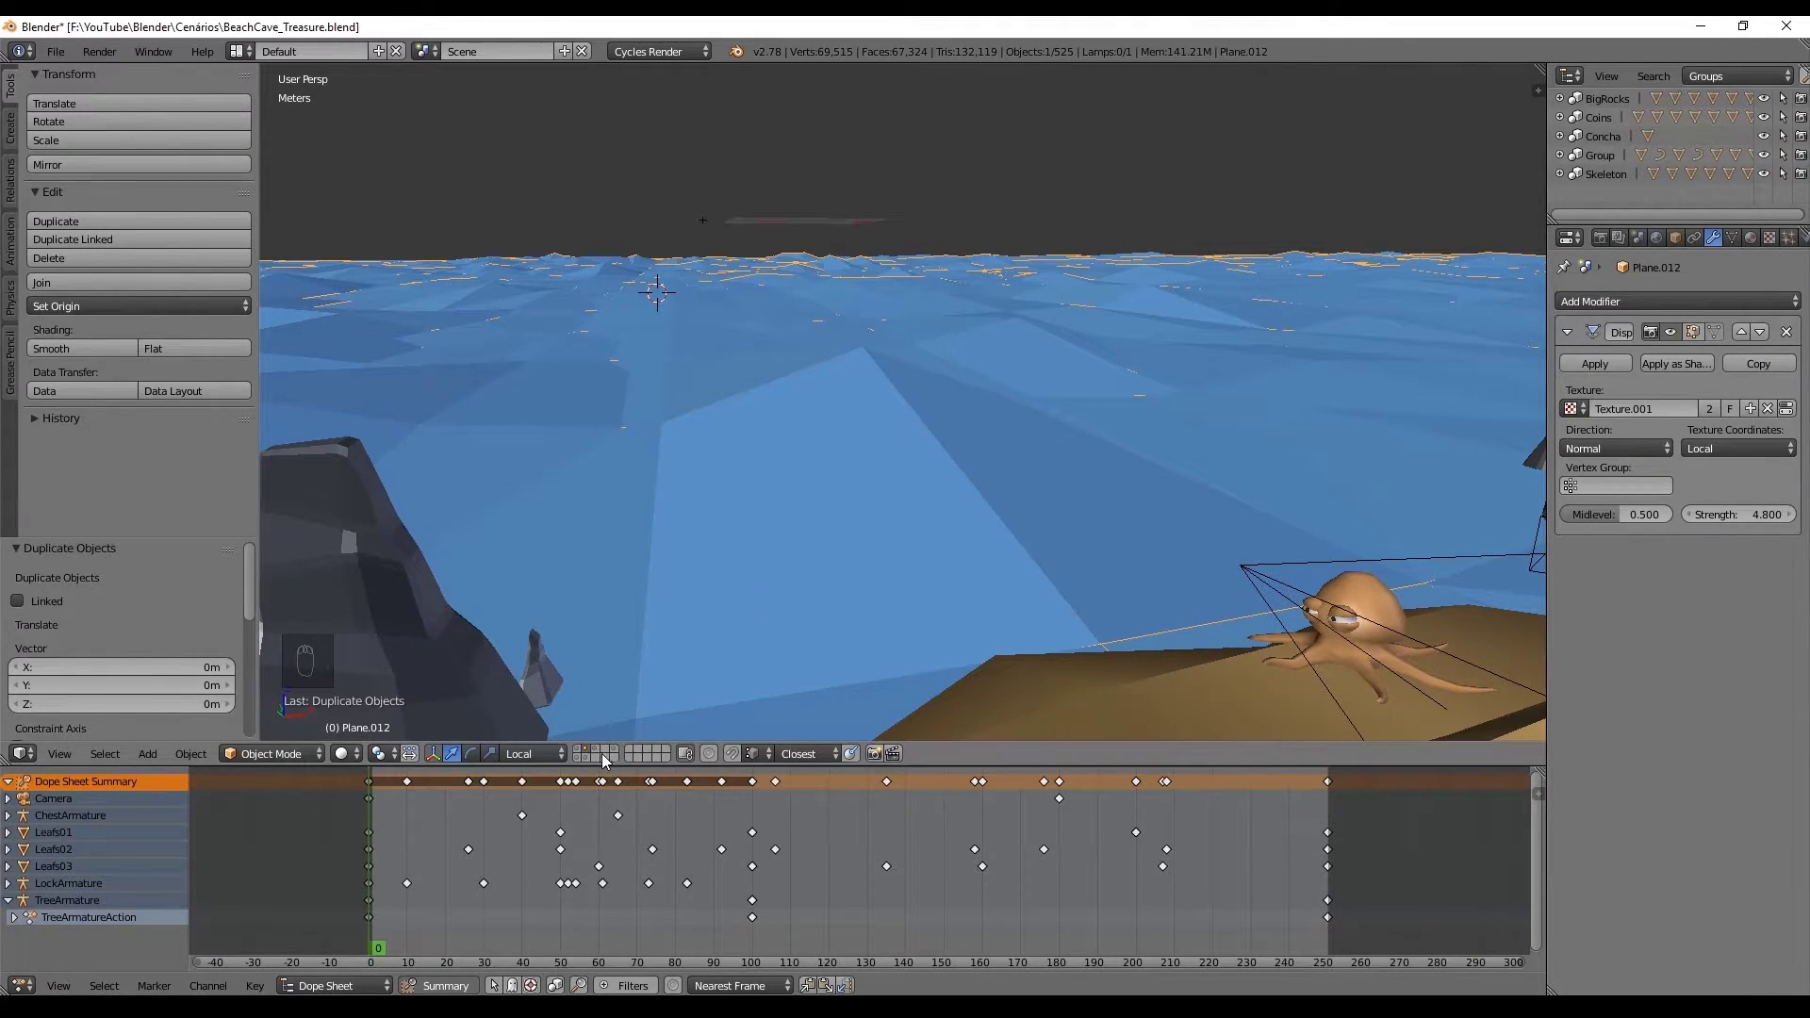
{"action": "left_click", "coordinate": [605, 750], "text": "shift"}
{"action": "right_click", "coordinate": [901, 372]}
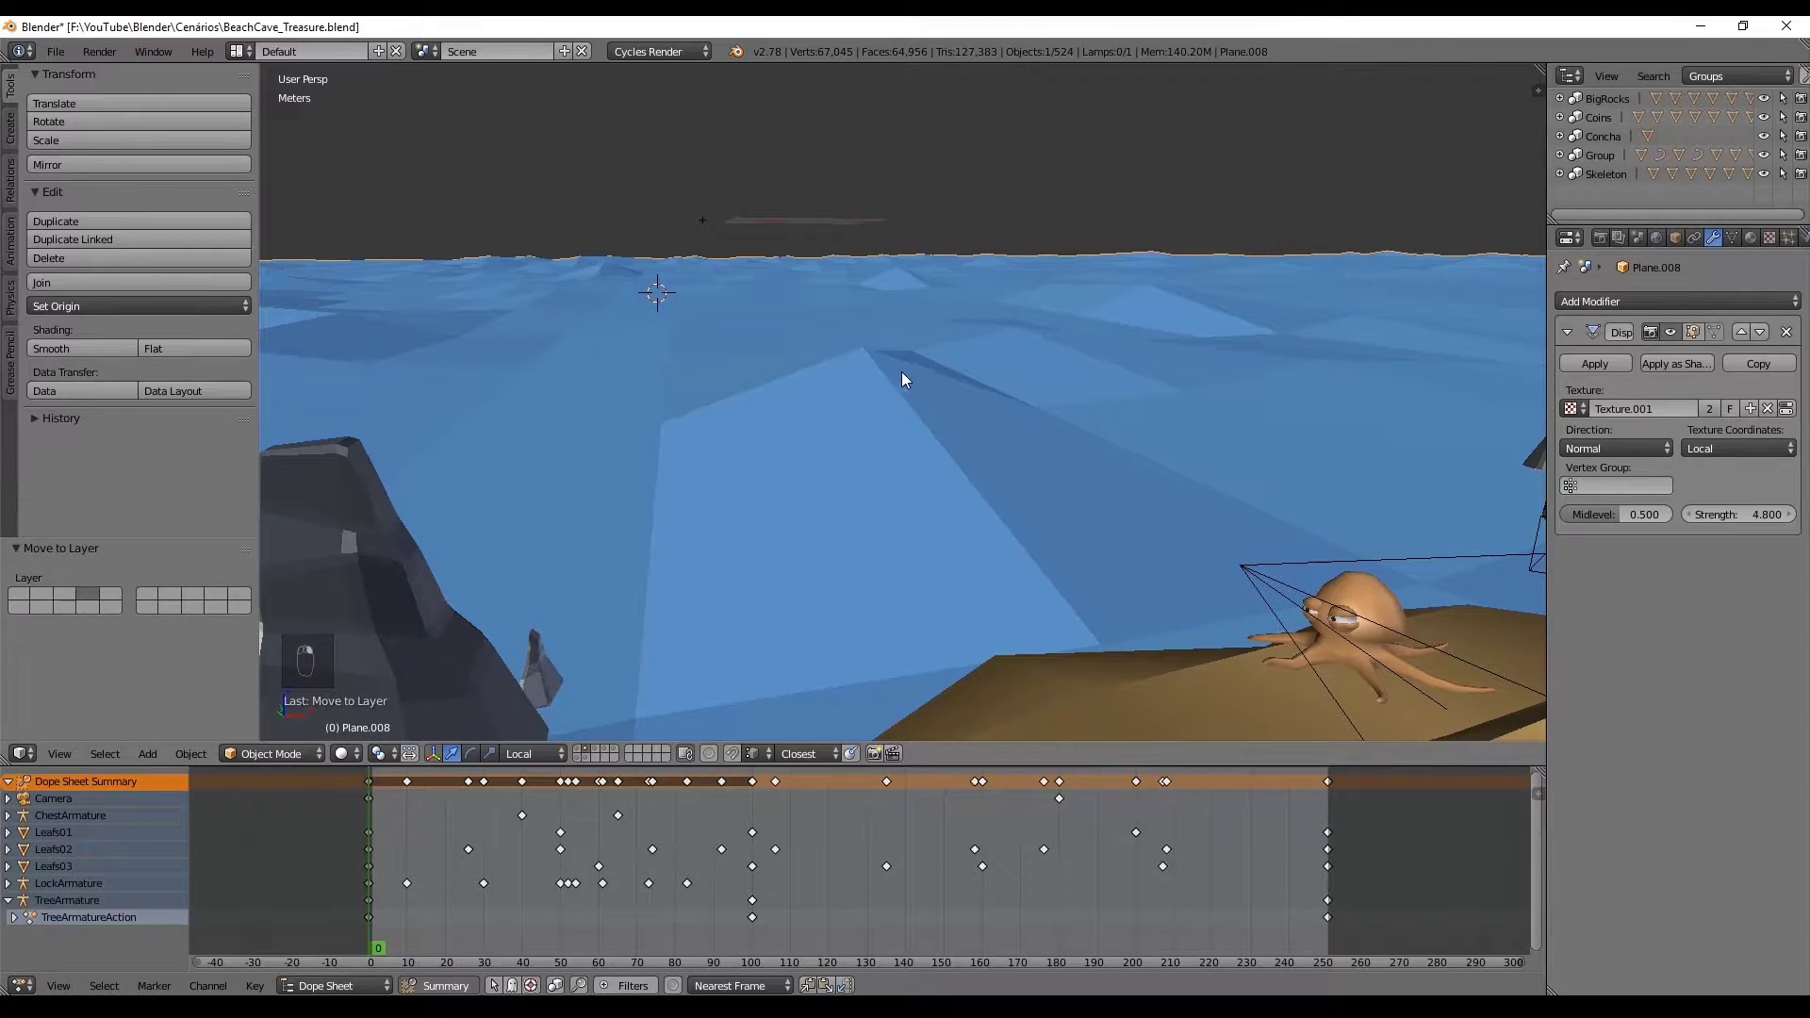
- Apply the Displace modifier on the original ocean plane and inspect the resulting mesh in Edit Mode
{"action": "left_click", "coordinate": [1607, 358]}
{"action": "key", "text": "Tab"}
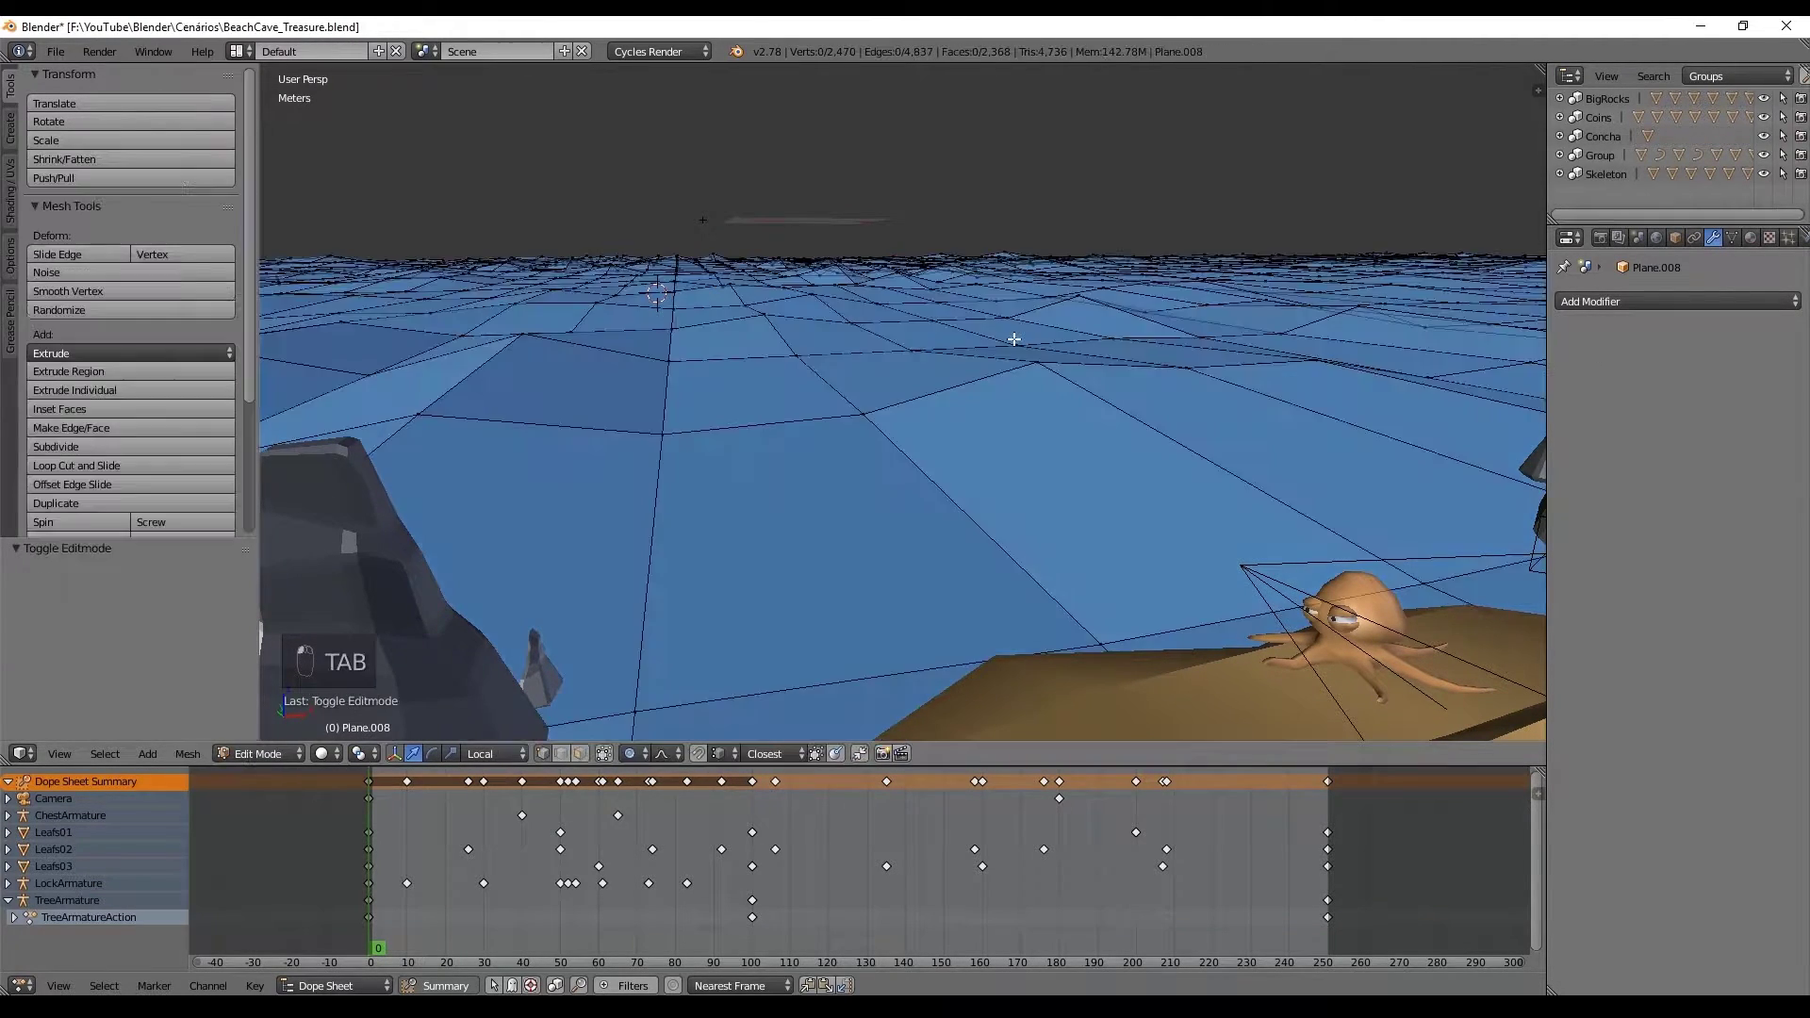
{"action": "key", "text": "Tab"}
{"action": "key", "text": "Tab"}
{"action": "middle_click_drag", "start_coordinate": [934, 546], "coordinate": [1092, 469]}
{"action": "right_click", "coordinate": [1233, 543]}
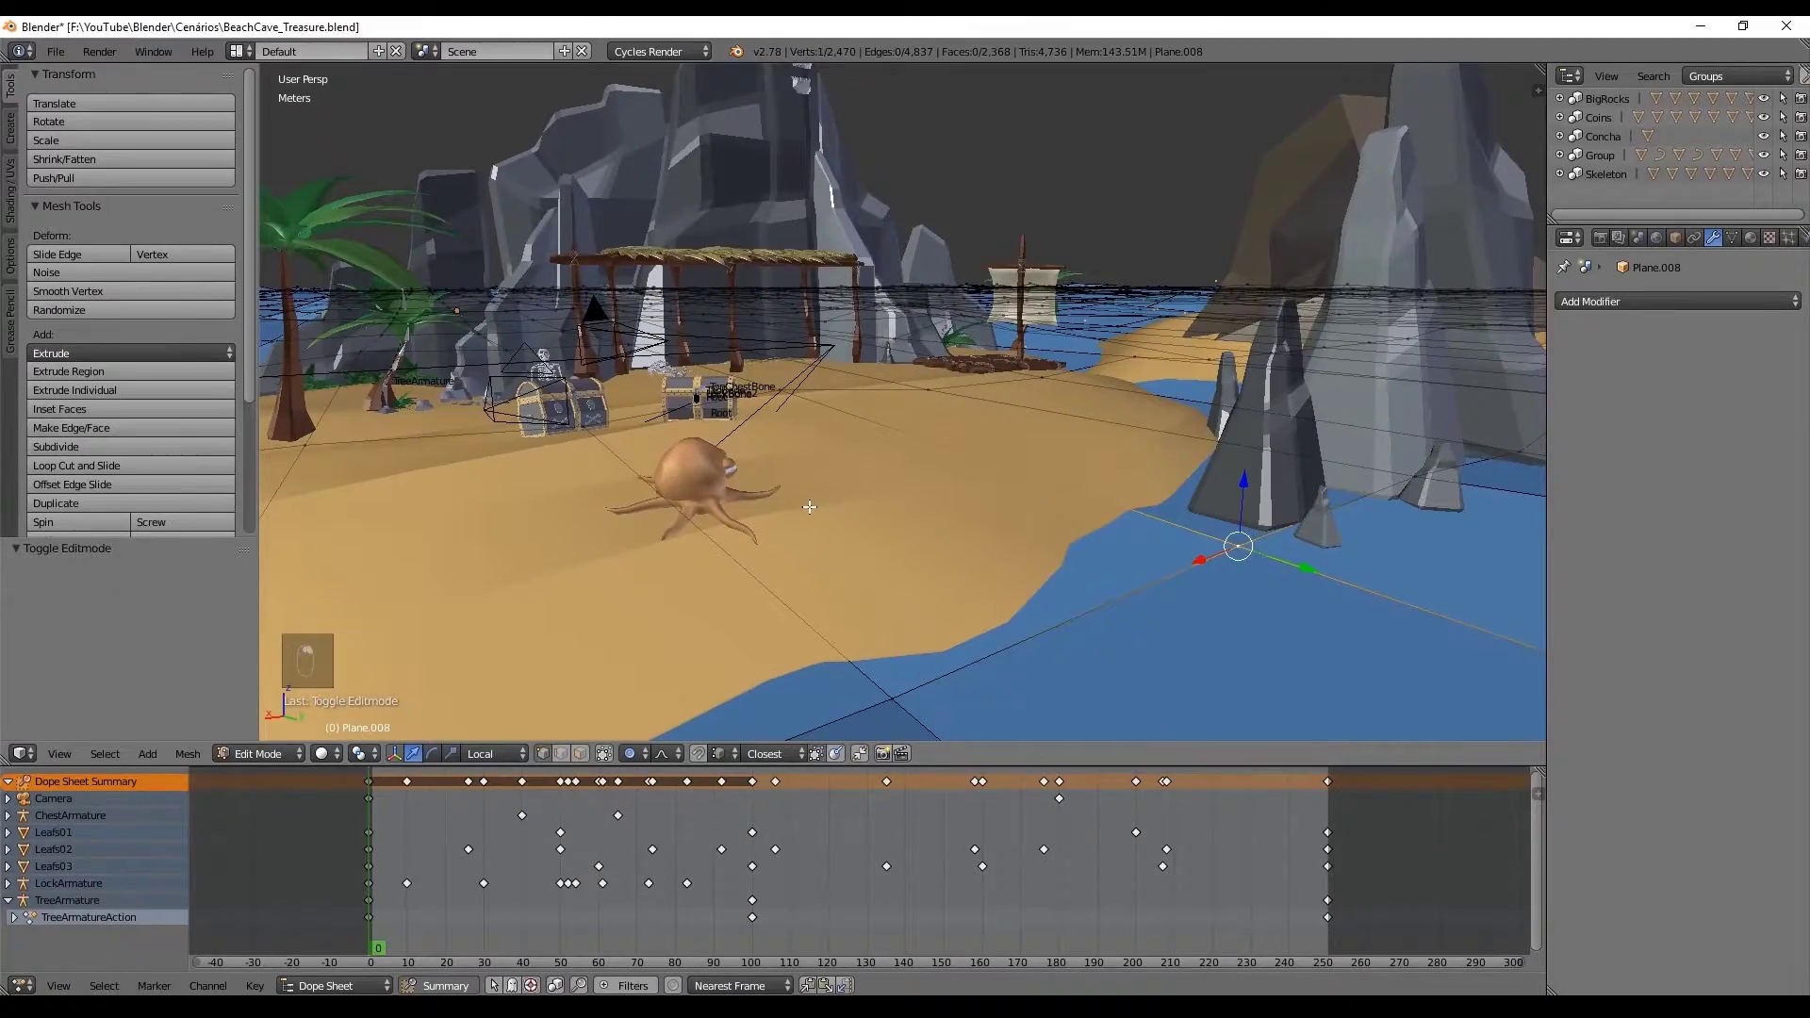
{"action": "middle_click_drag", "start_coordinate": [808, 509], "coordinate": [1375, 339]}
{"action": "key", "text": "Tab"}
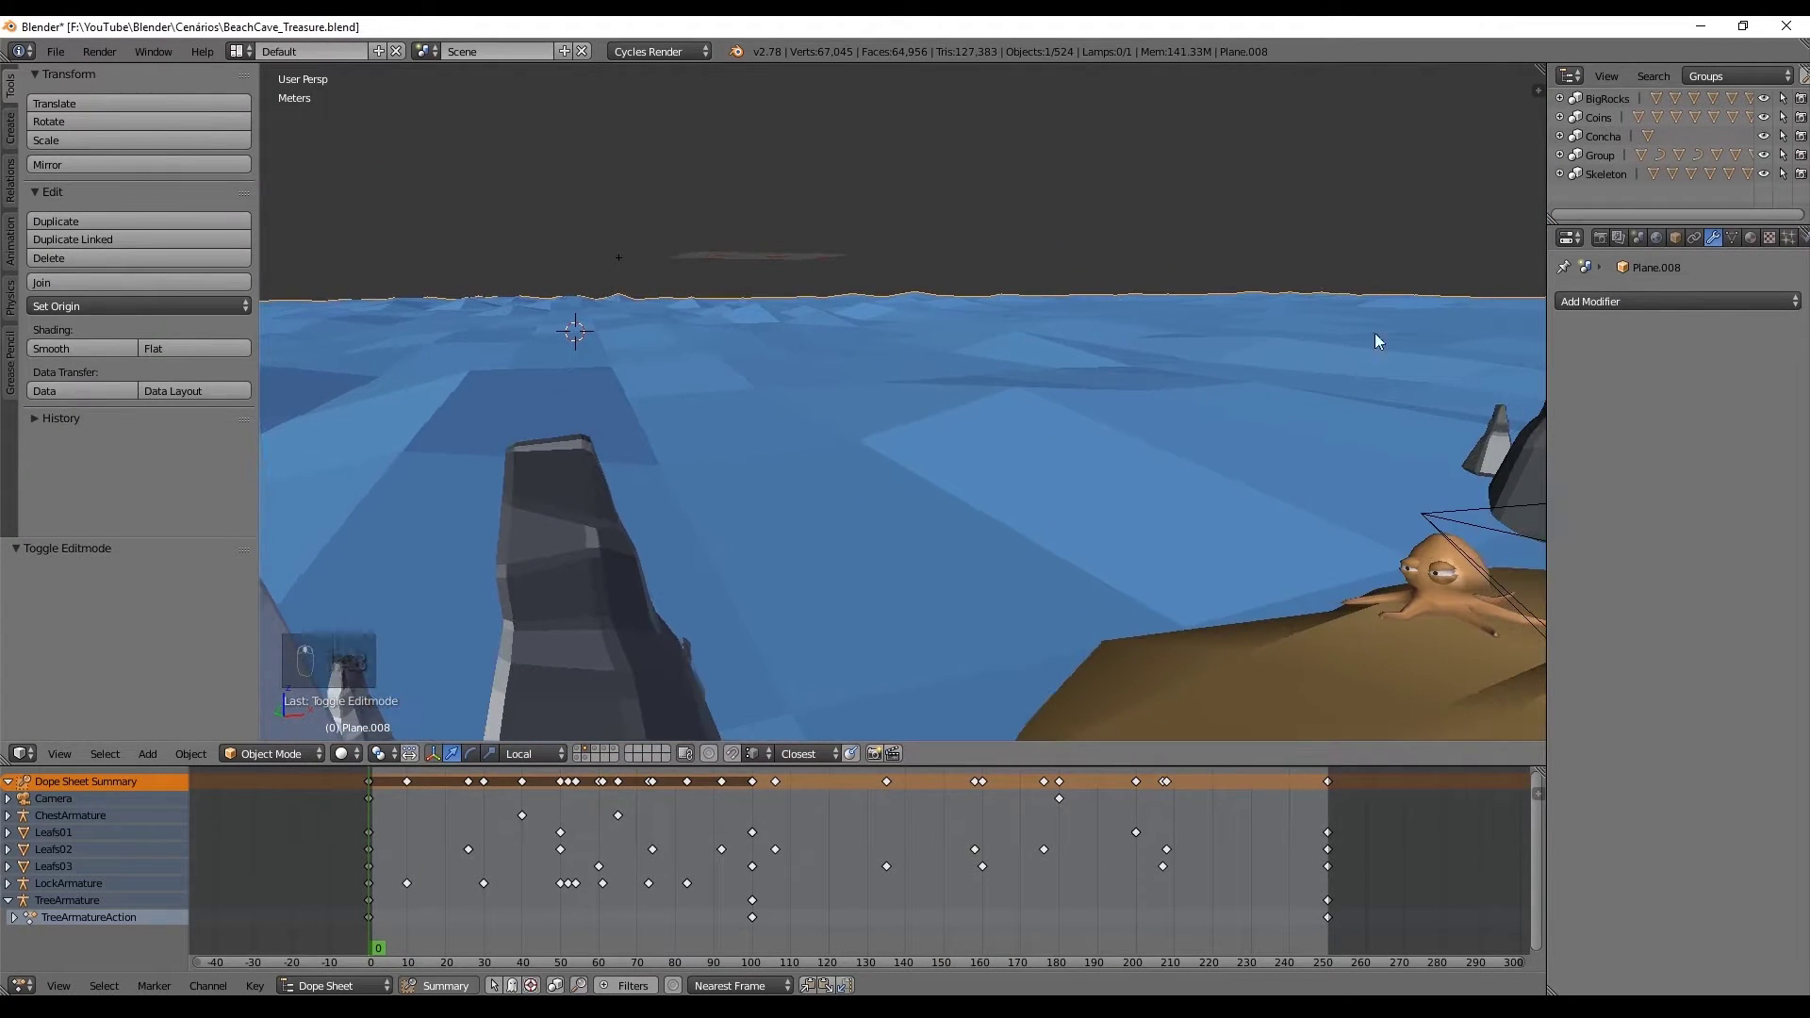
- Add a Basis shape key to the ocean plane and a second shape key named MovingUp
{"action": "left_click", "coordinate": [1734, 239]}
{"action": "middle_click_drag", "start_coordinate": [1111, 483], "coordinate": [905, 490]}
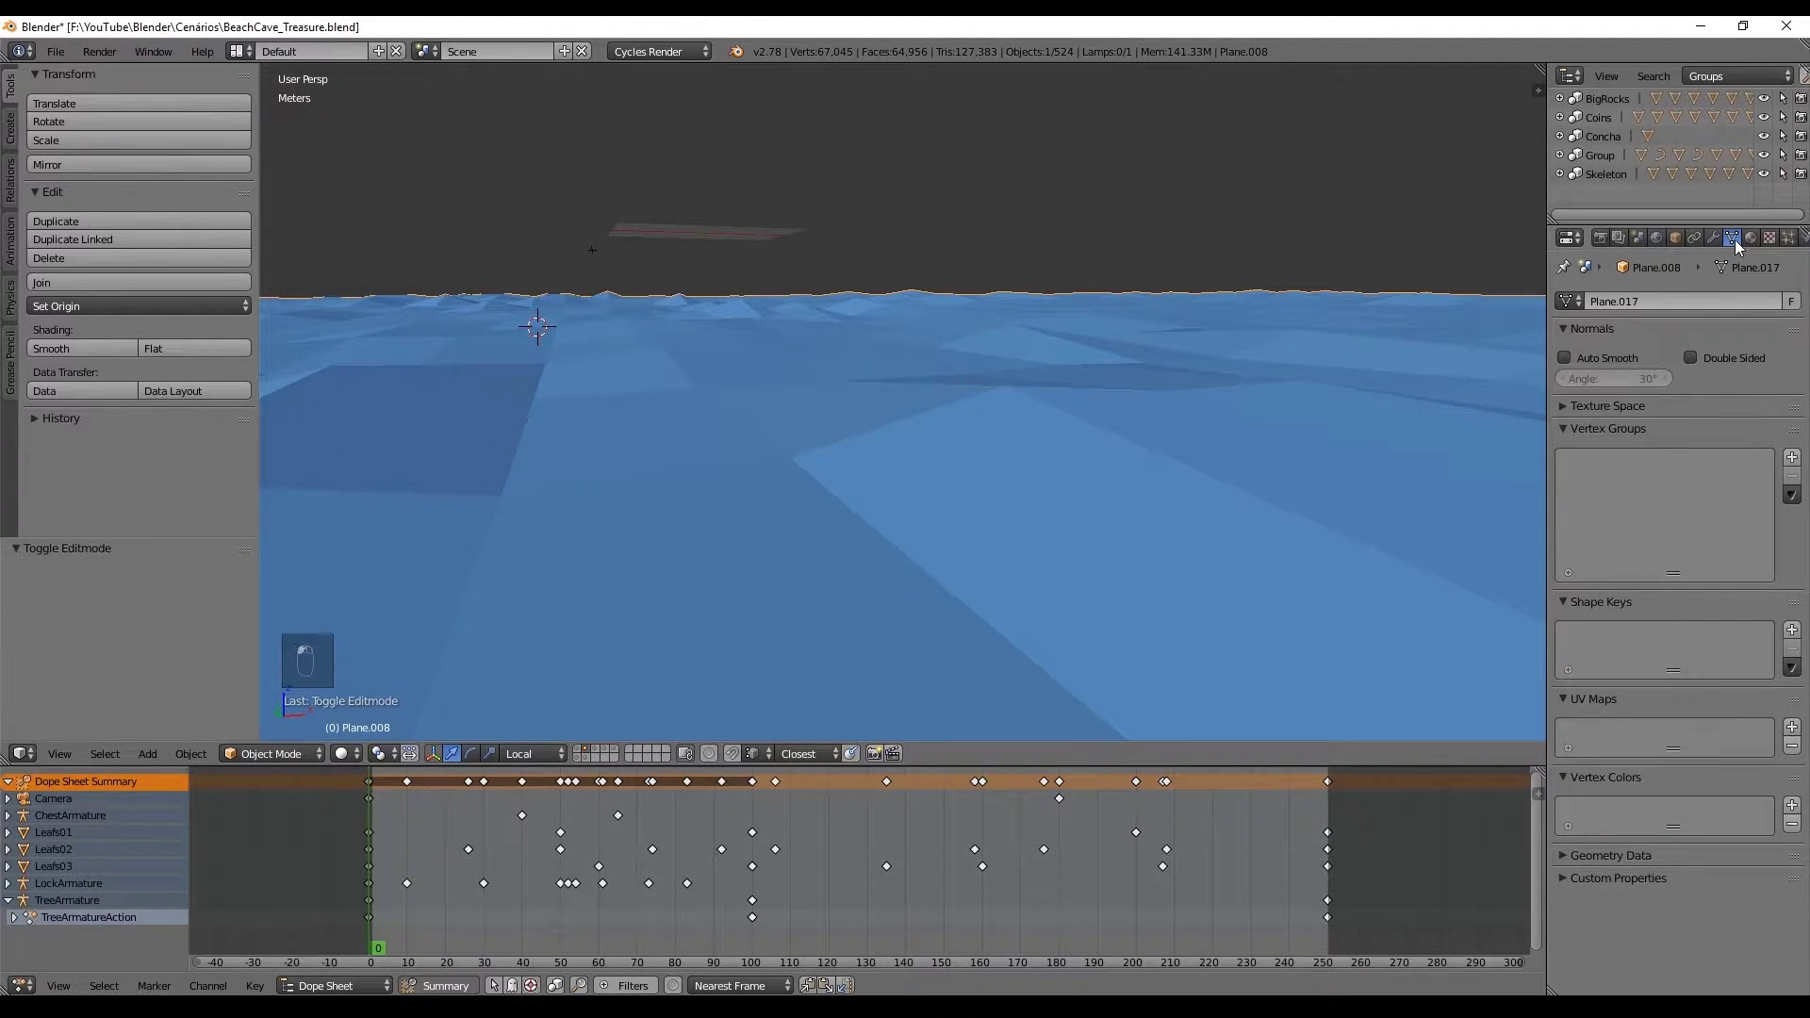
{"action": "left_click", "coordinate": [1792, 631]}
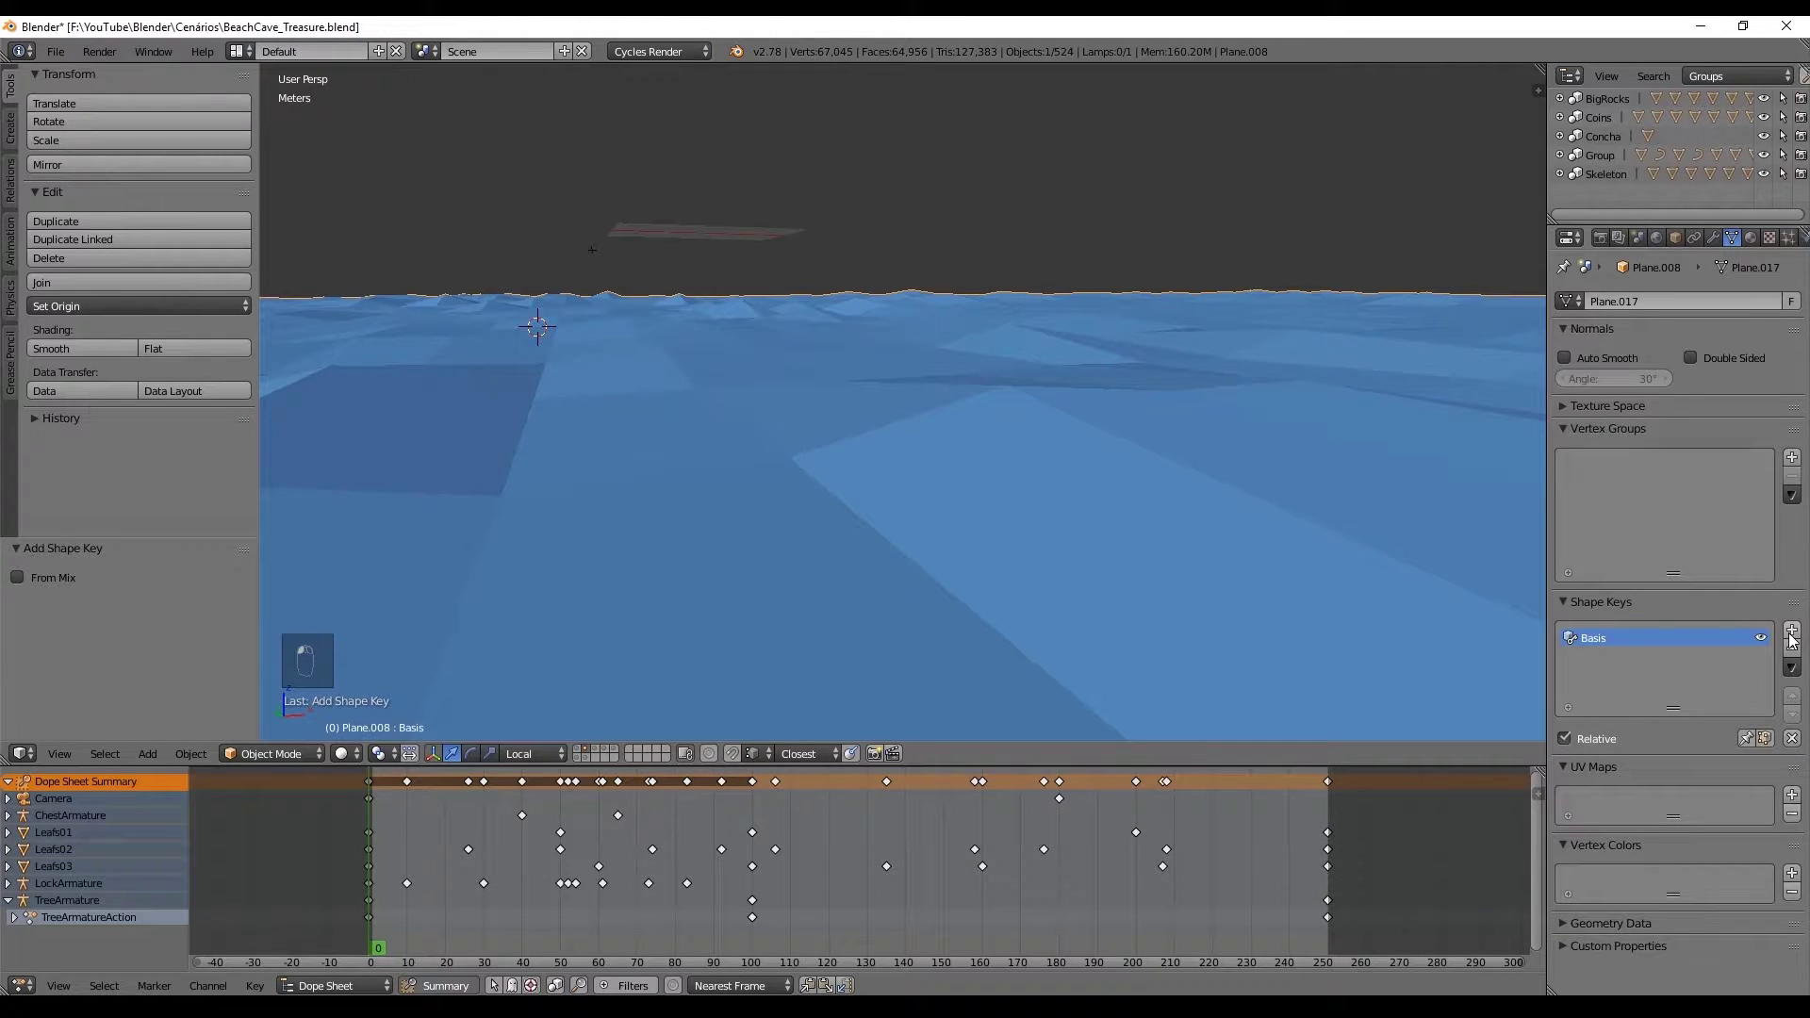
{"action": "left_click", "coordinate": [1793, 631]}
{"action": "middle_click_drag", "start_coordinate": [1235, 490], "coordinate": [1167, 464]}
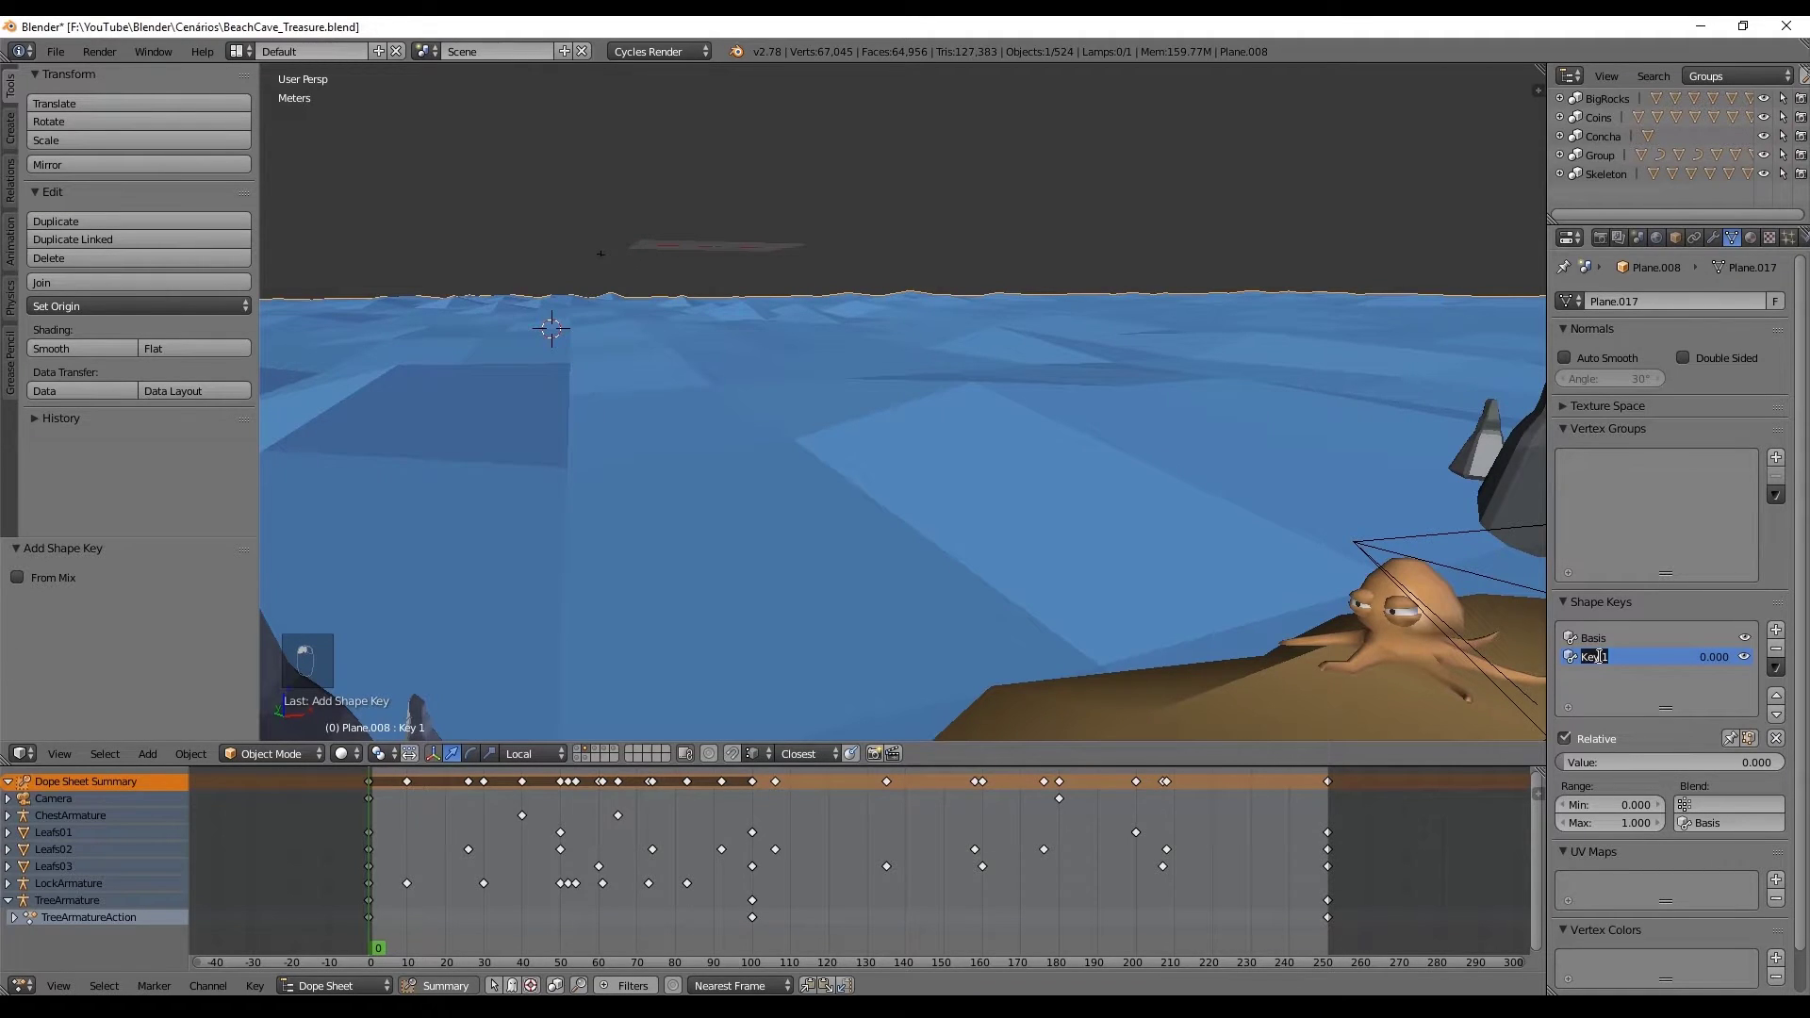
{"action": "type", "text": "MovingUp"}
{"action": "key", "text": "Return"}
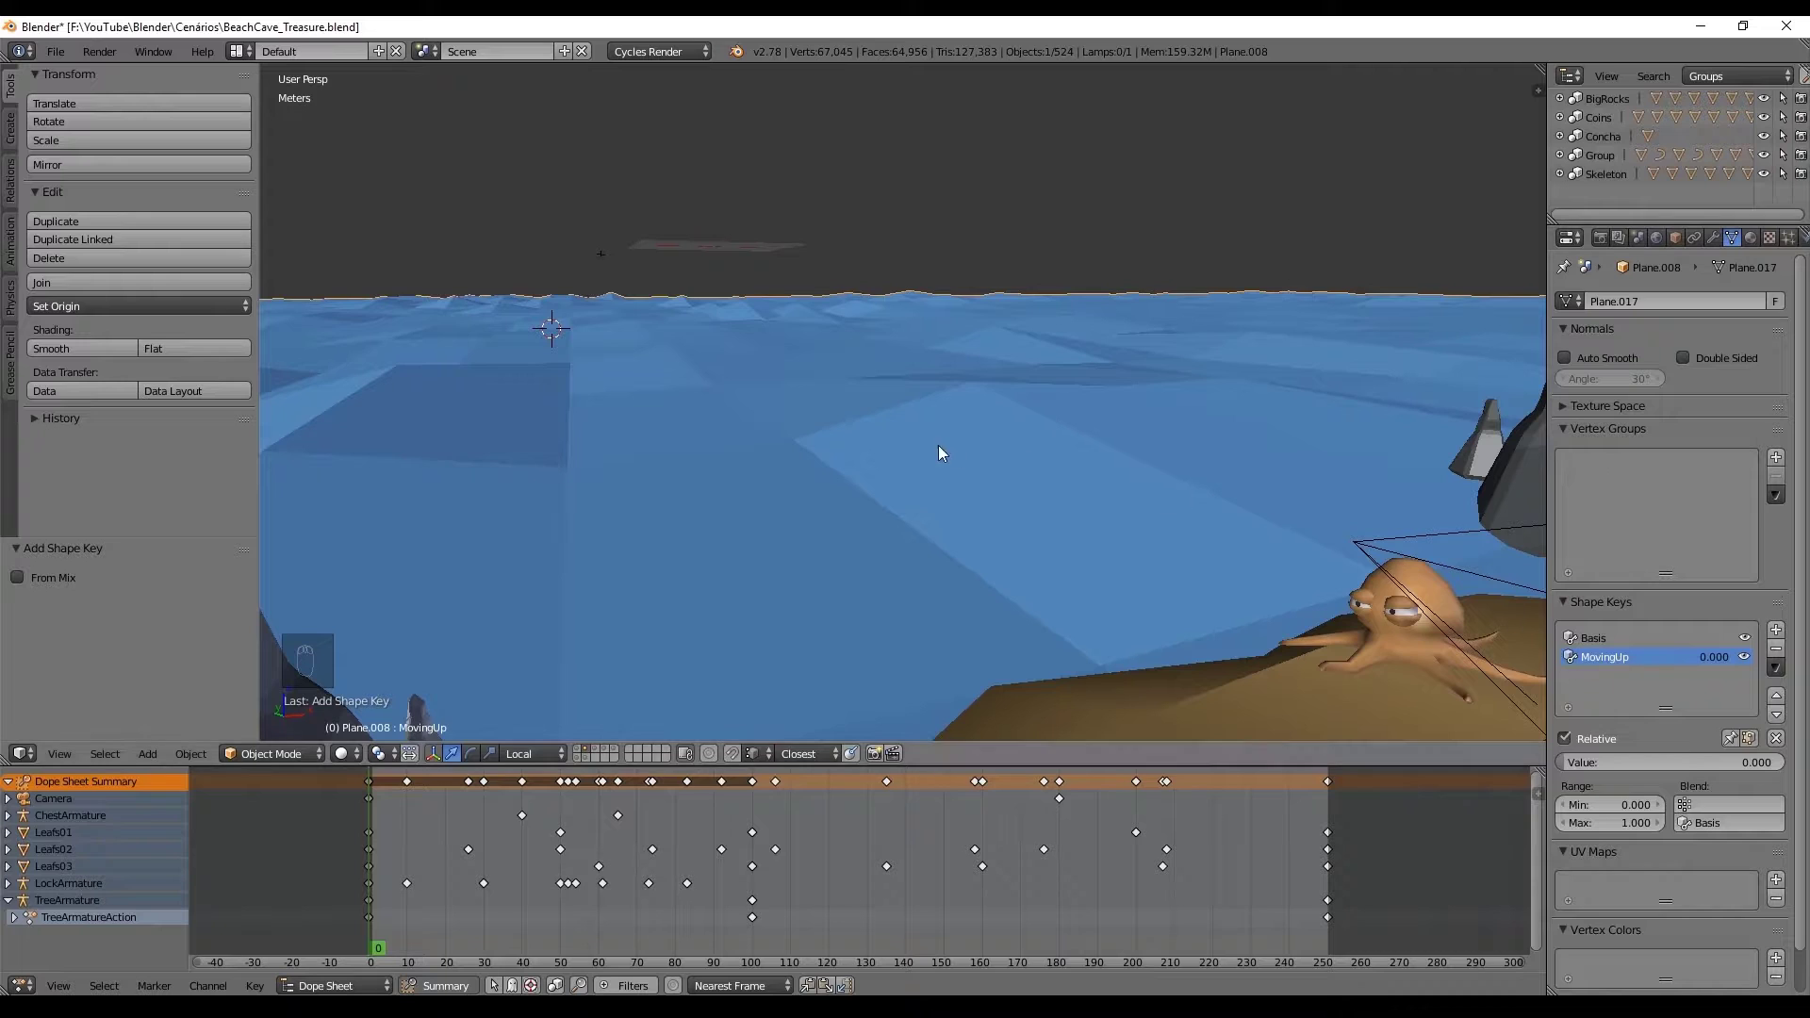
- Enter Edit Mode on the ocean plane with the MovingUp shape key active and clear the vertex selection
{"action": "scroll", "coordinate": [937, 471], "scroll_direction": "up", "scroll_amount": 4}
{"action": "key", "text": "Tab"}
{"action": "scroll", "coordinate": [887, 436], "scroll_direction": "down", "scroll_amount": 4}
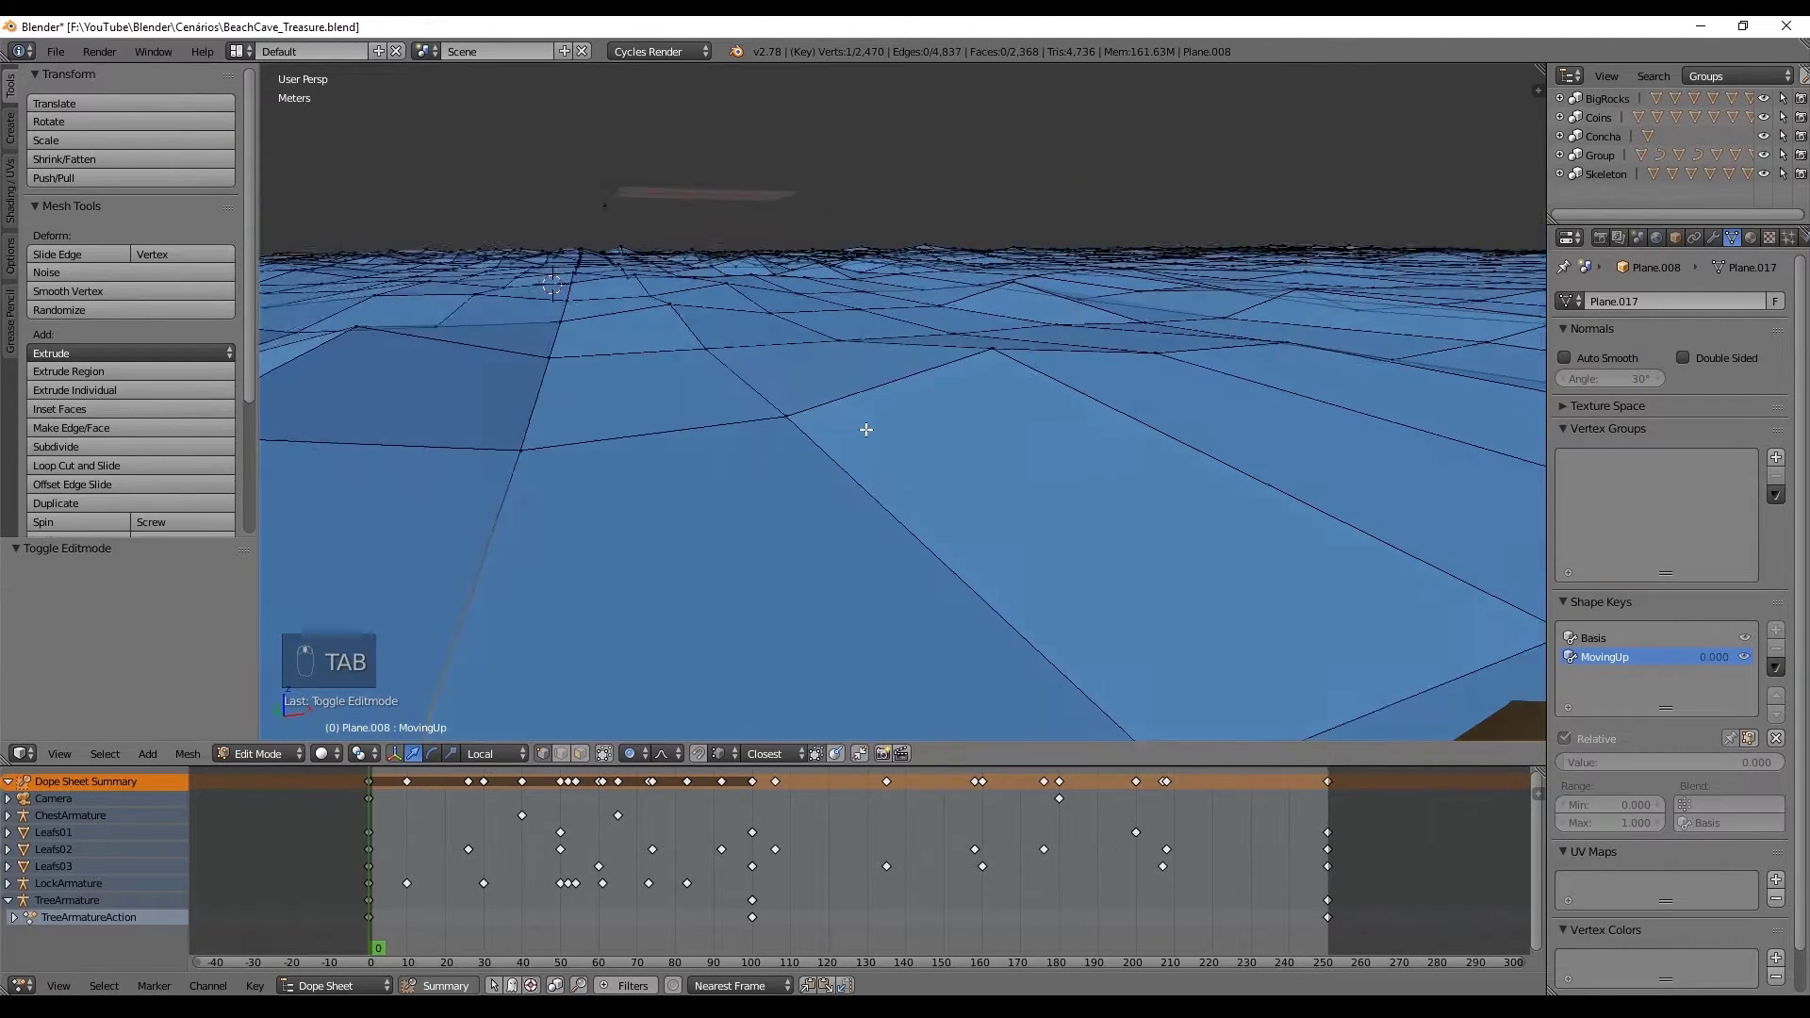
{"action": "key", "text": "a"}
{"action": "key", "text": "a"}
{"action": "right_click", "coordinate": [1190, 327]}
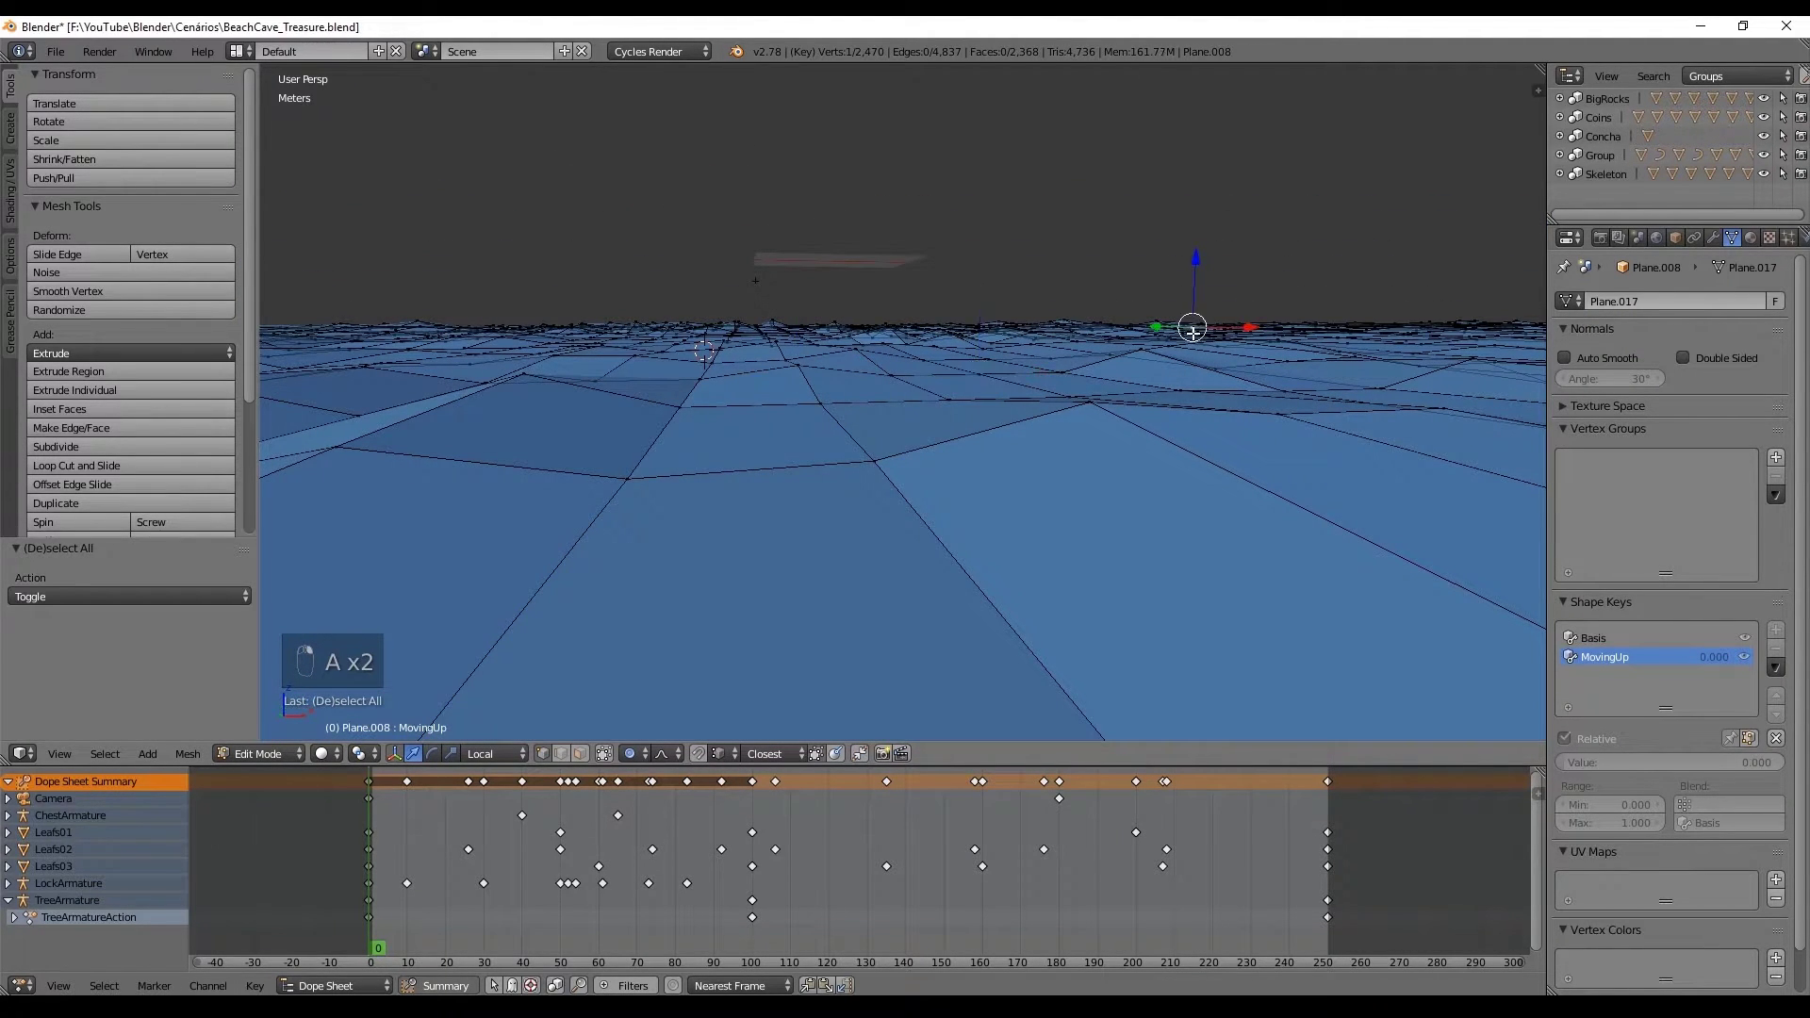
{"action": "right_click", "coordinate": [1264, 340]}
{"action": "right_click", "coordinate": [949, 396]}
{"action": "right_click", "coordinate": [677, 403]}
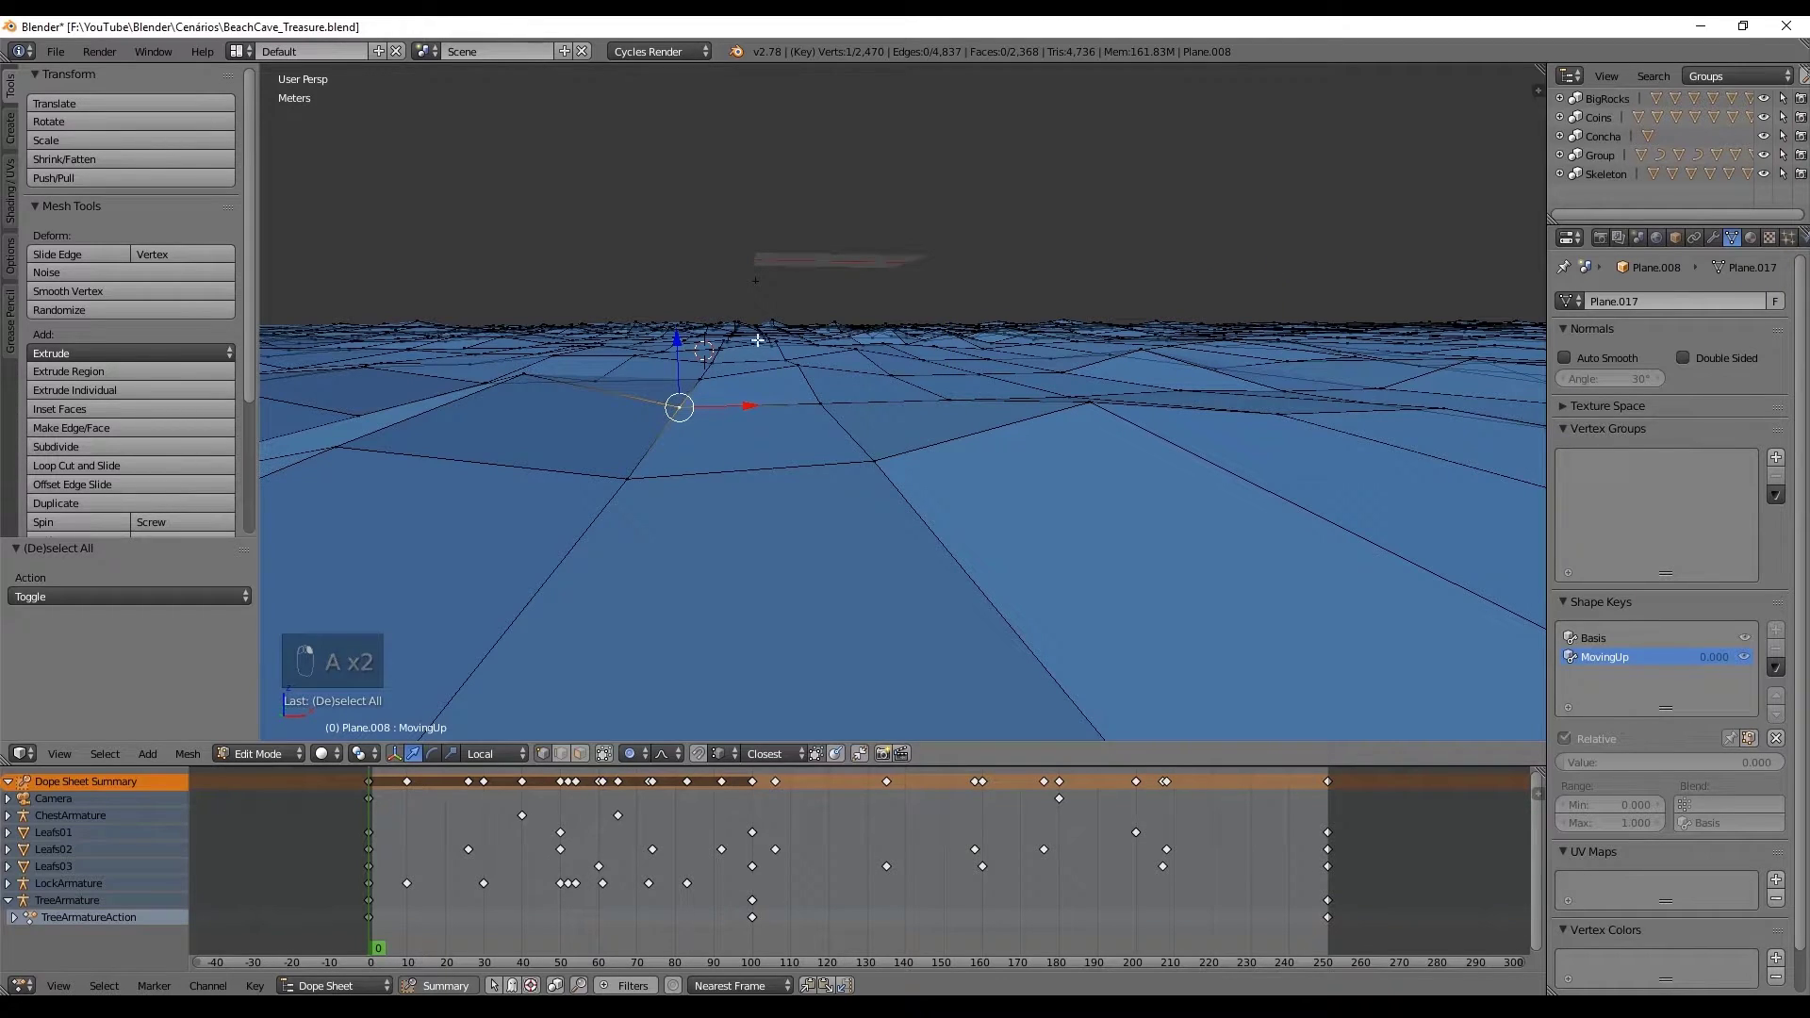
{"action": "key", "text": "a"}
- Randomly select 50% of the ocean plane's vertices with Select Random, using random seed 5
{"action": "key", "text": "space"}
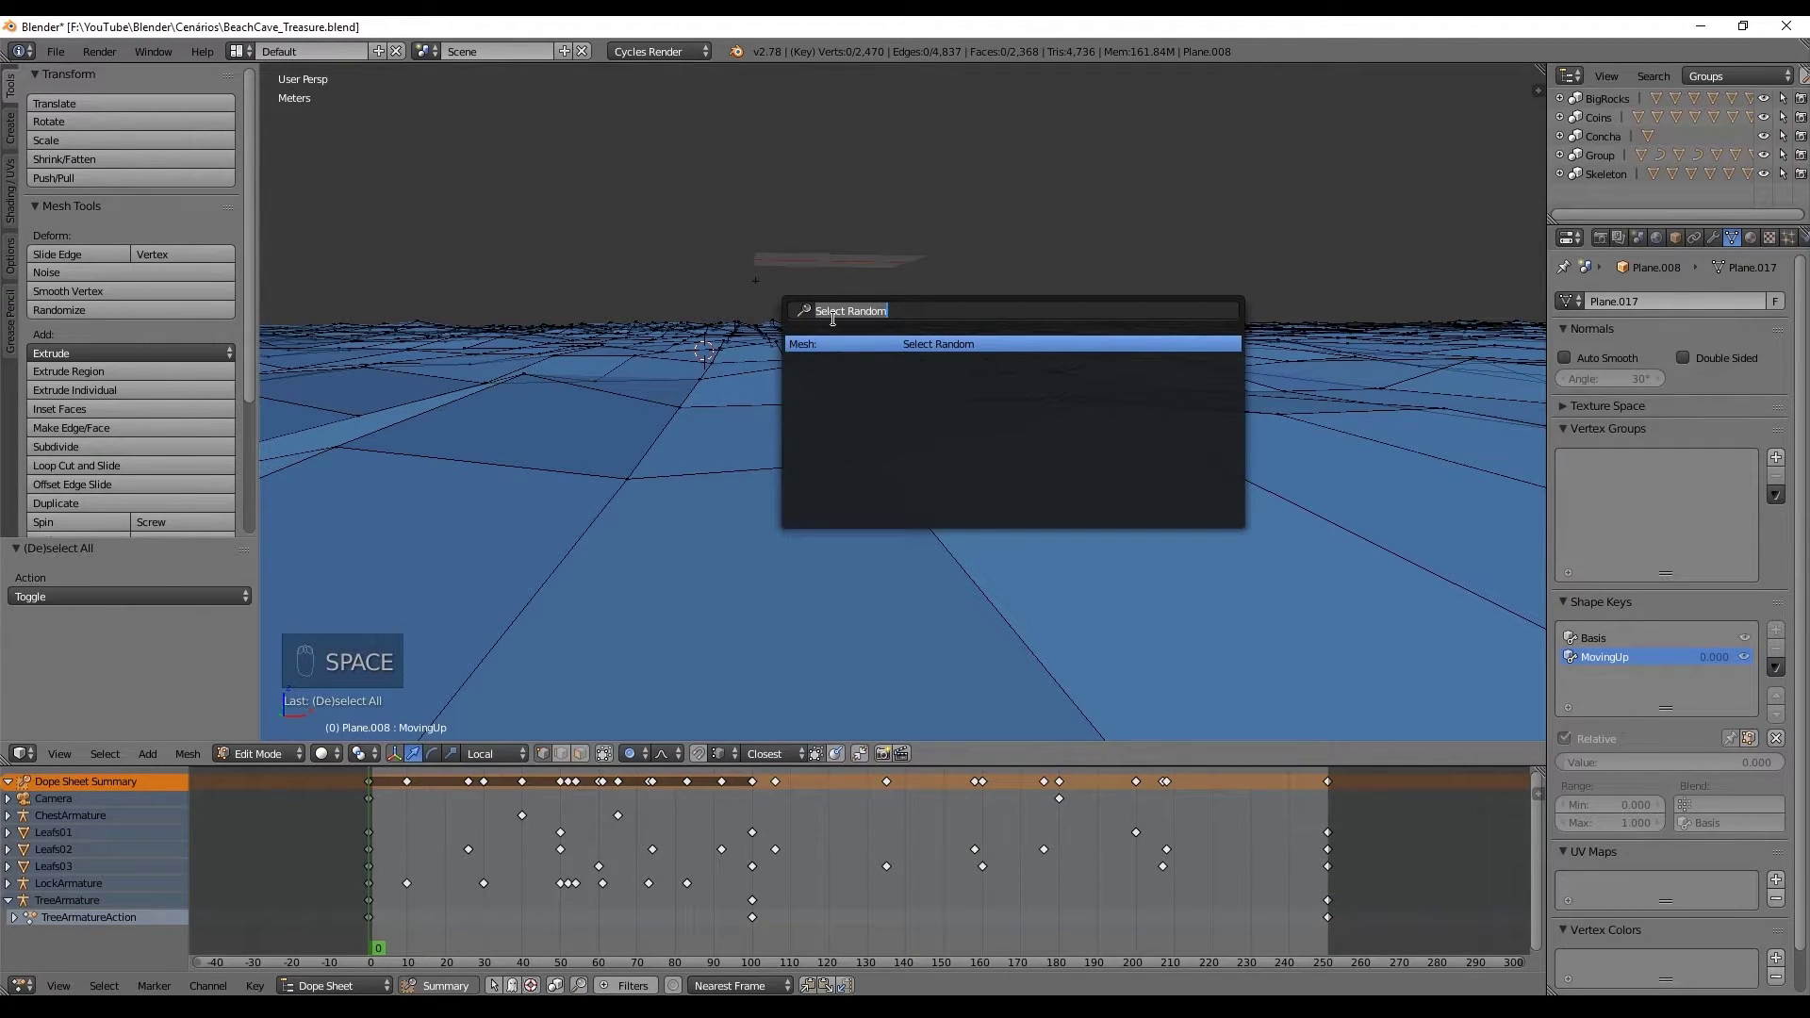
{"action": "type", "text": "select ra"}
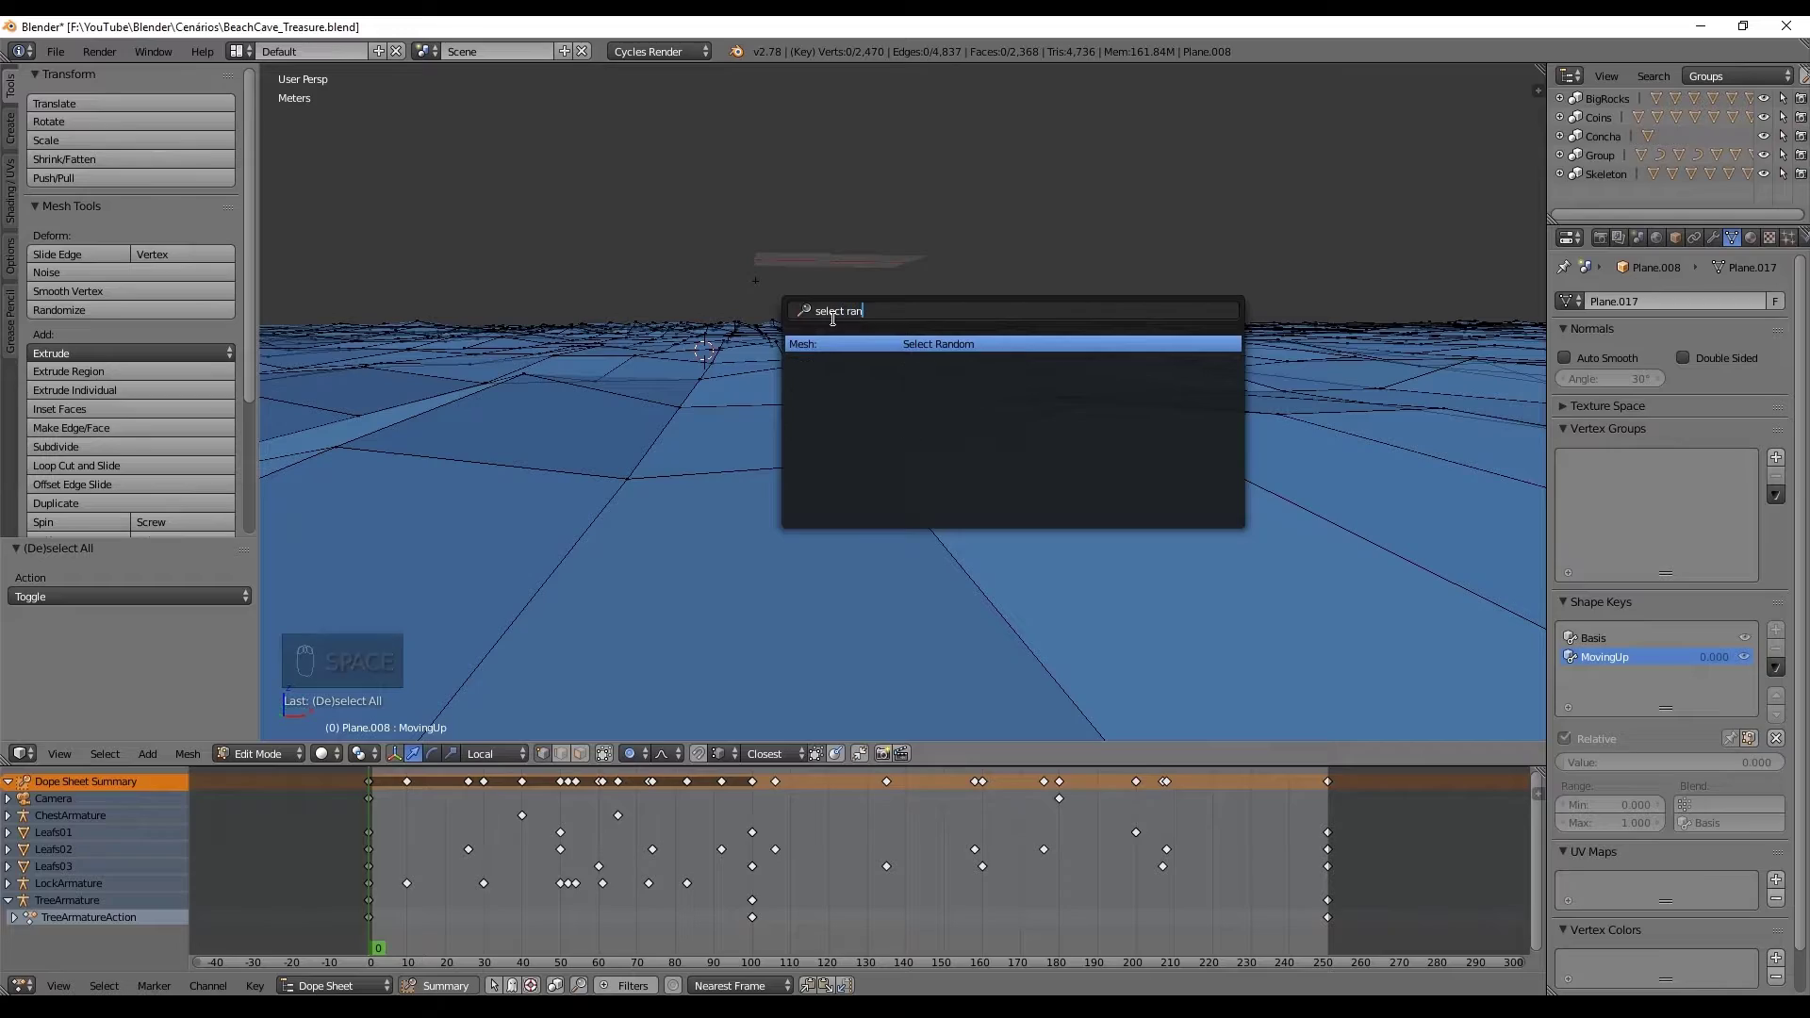
{"action": "key", "text": "Return"}
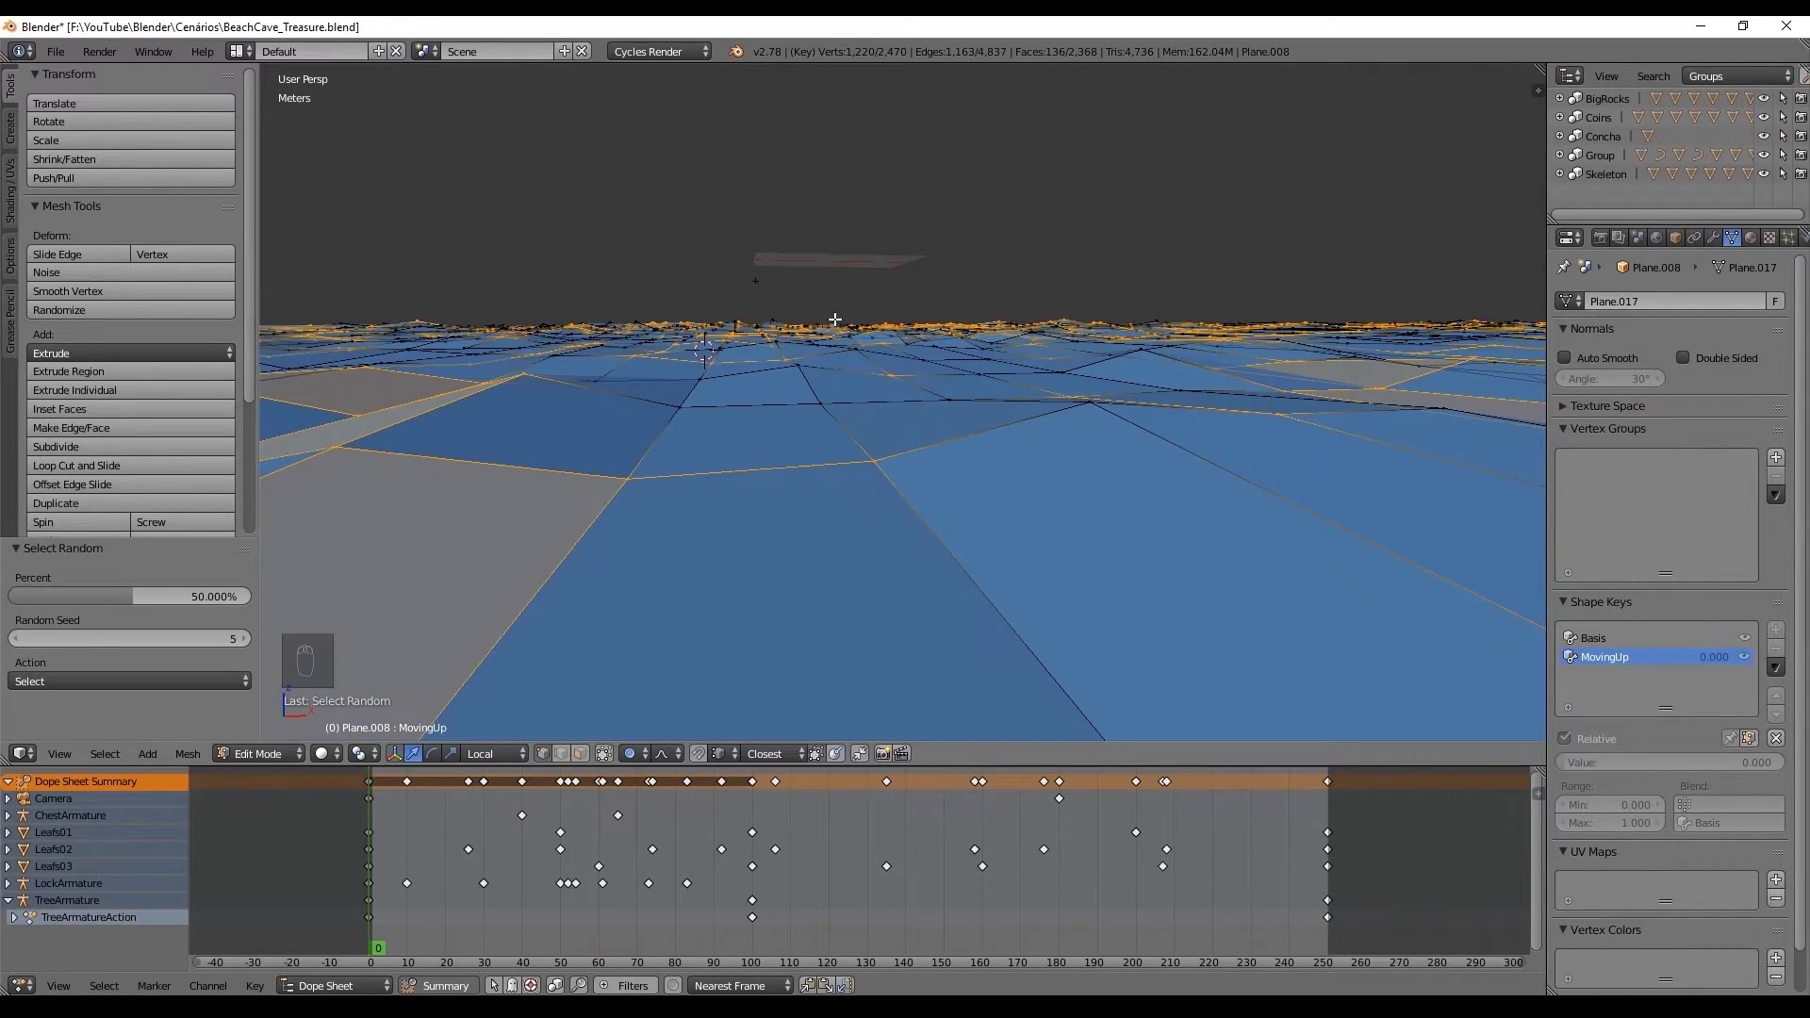
- Remove the ocean vertices around and beneath the islands and rocks from the random selection with box selection
{"action": "middle_click_drag", "start_coordinate": [771, 462], "coordinate": [800, 540]}
{"action": "scroll", "coordinate": [743, 505], "scroll_direction": "down", "scroll_amount": 4}
{"action": "key", "text": "b"}
{"action": "scroll", "coordinate": [895, 587], "scroll_direction": "down", "scroll_amount": 2}
{"action": "key", "text": "b"}
{"action": "middle_click_drag", "start_coordinate": [884, 620], "coordinate": [839, 572]}
{"action": "middle_click_drag", "start_coordinate": [1191, 604], "coordinate": [1040, 481], "text": "shift"}
{"action": "key", "text": "b"}
{"action": "key", "text": "b"}
{"action": "middle_click_drag", "start_coordinate": [947, 546], "coordinate": [872, 473]}
{"action": "mouse_move", "coordinate": [1108, 504]}
{"action": "middle_mouse_down"}
{"action": "mouse_move", "coordinate": [1105, 489]}
{"action": "mouse_move", "coordinate": [1124, 525]}
{"action": "middle_mouse_up"}
{"action": "key", "text": "b"}
{"action": "middle_click_drag", "start_coordinate": [797, 246], "coordinate": [685, 198]}
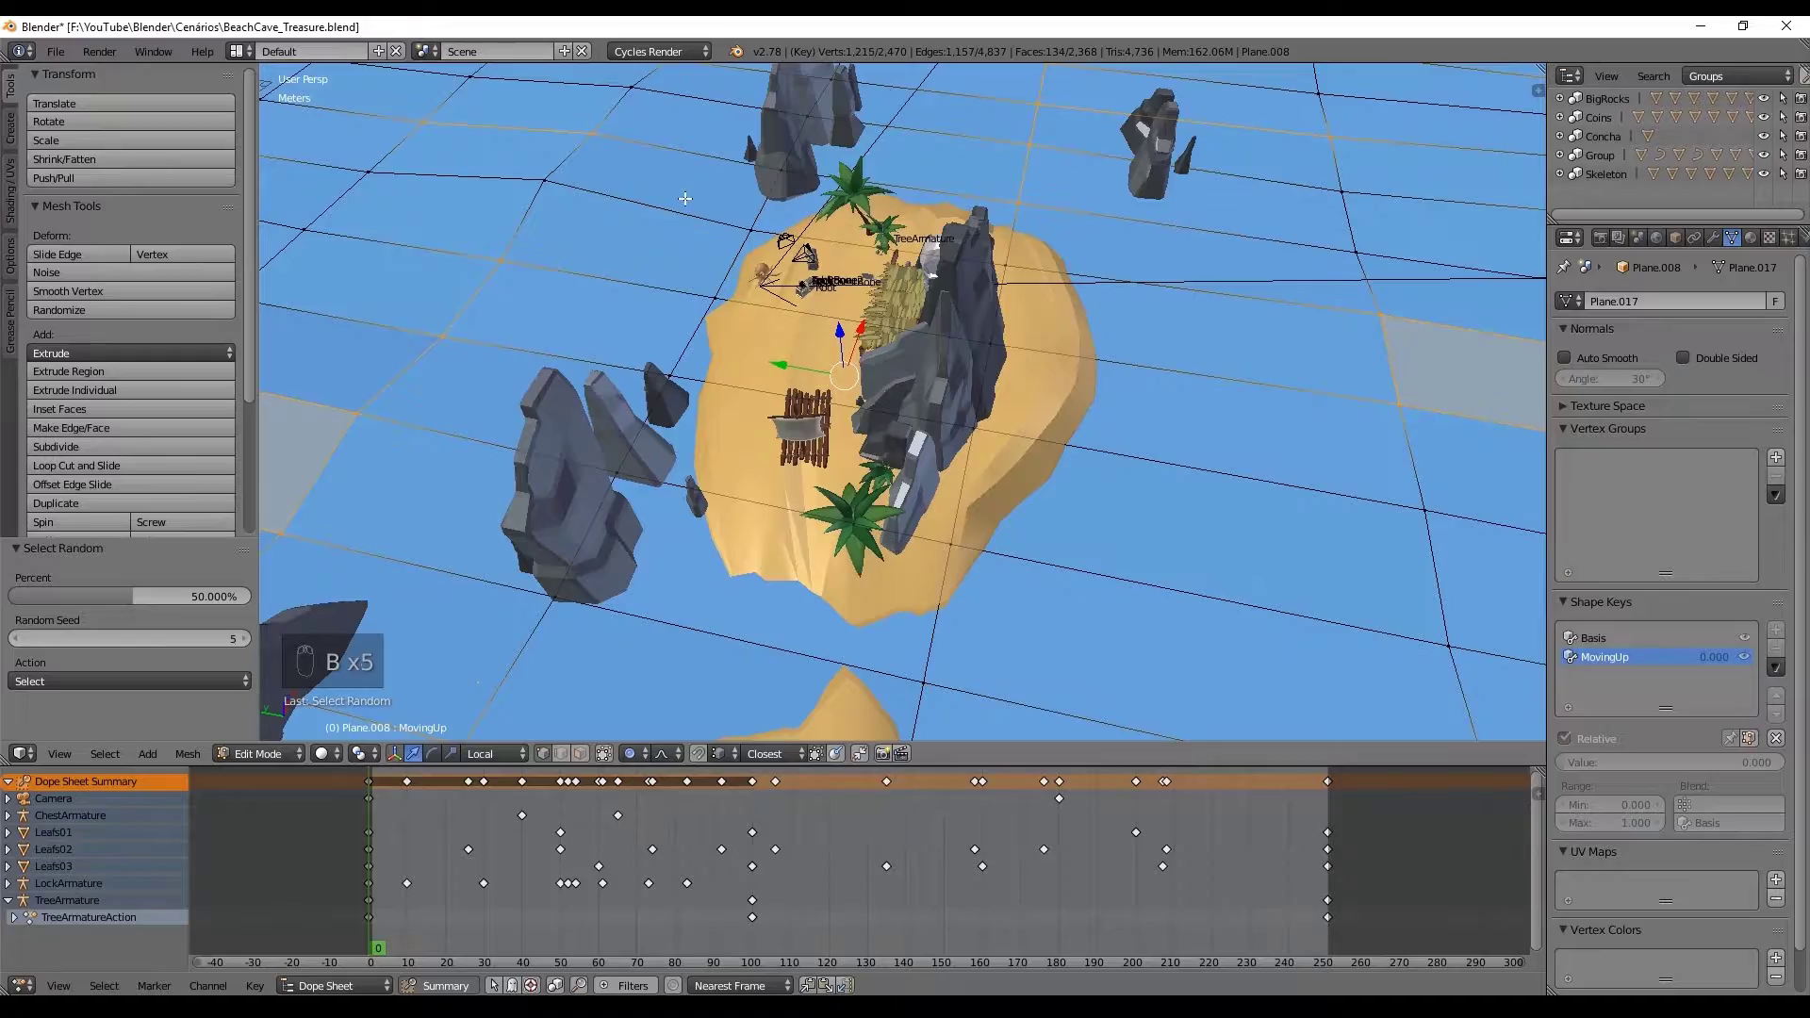
{"action": "middle_click_drag", "start_coordinate": [832, 304], "coordinate": [677, 209]}
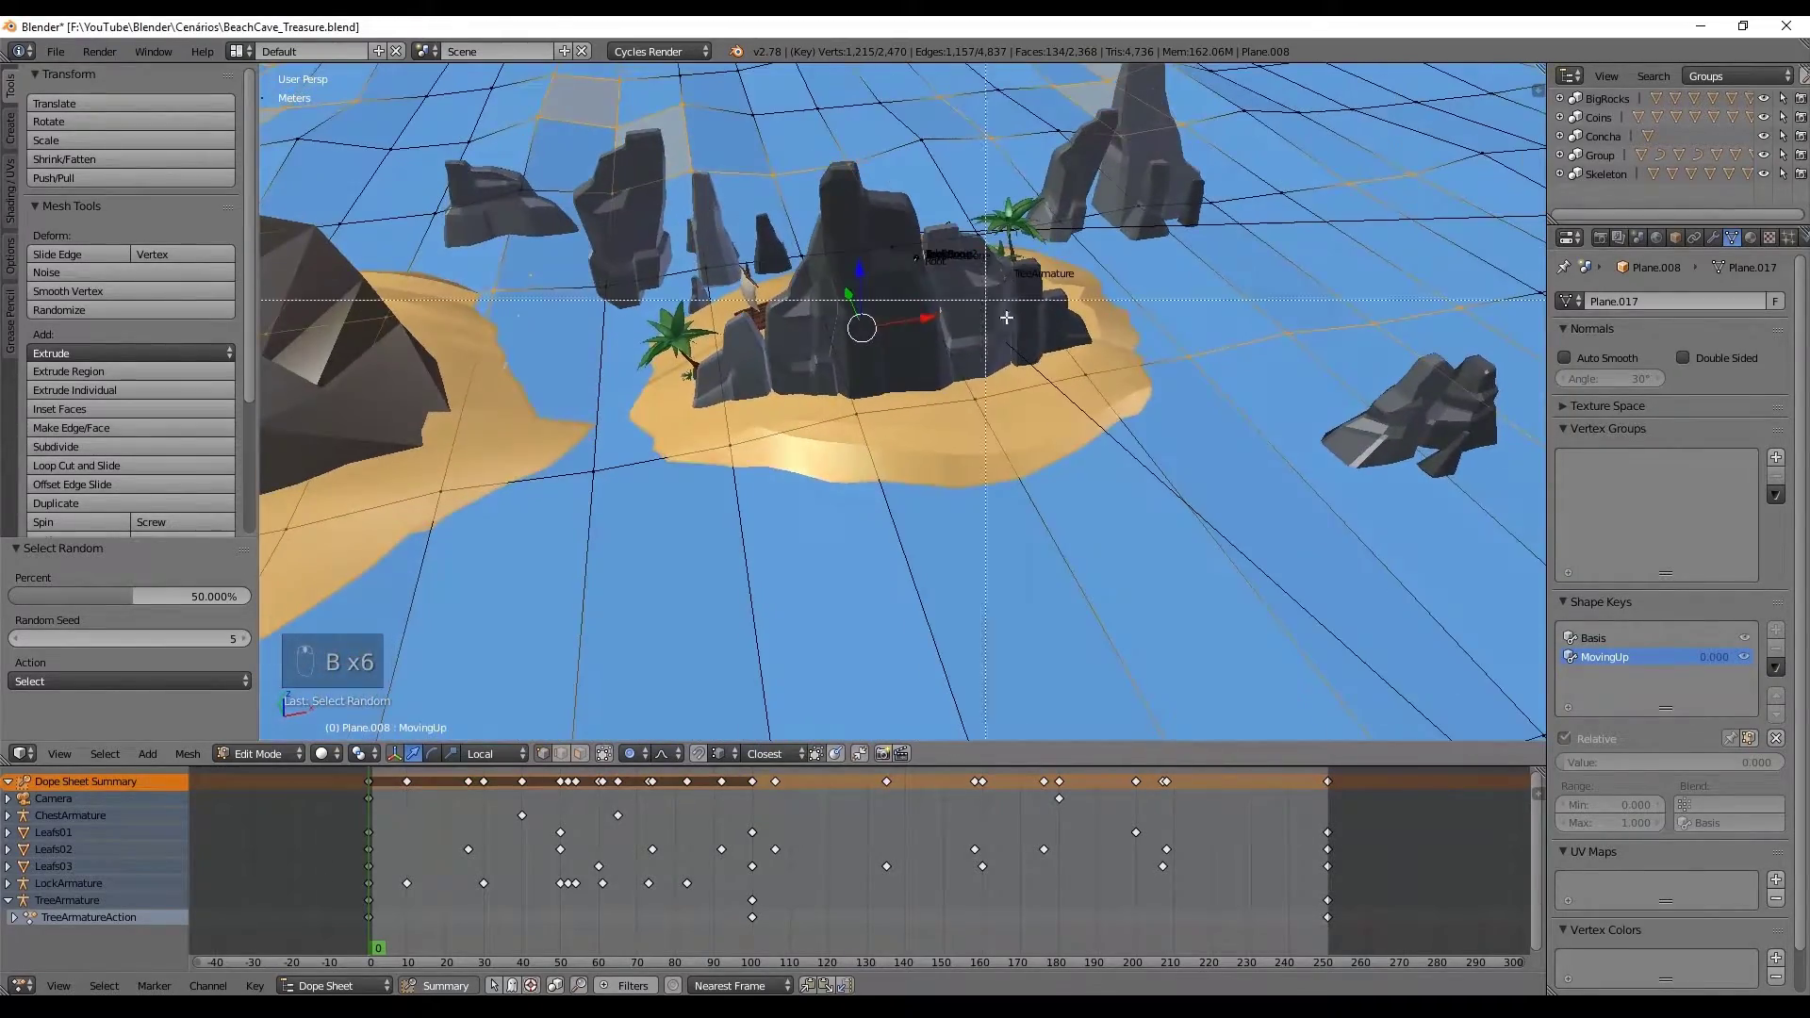
{"action": "key", "text": "b"}
{"action": "middle_click_drag", "start_coordinate": [1230, 410], "coordinate": [1149, 352]}
- Raise the selected ocean vertices about 4 m along global Z and preview the MovingUp shape key in Object Mode
{"action": "scroll", "coordinate": [941, 247], "scroll_direction": "up", "scroll_amount": 3}
{"action": "middle_click_drag", "start_coordinate": [941, 247], "coordinate": [917, 356]}
{"action": "scroll", "coordinate": [763, 339], "scroll_direction": "up", "scroll_amount": 3}
{"action": "middle_click_drag", "start_coordinate": [653, 334], "coordinate": [909, 371]}
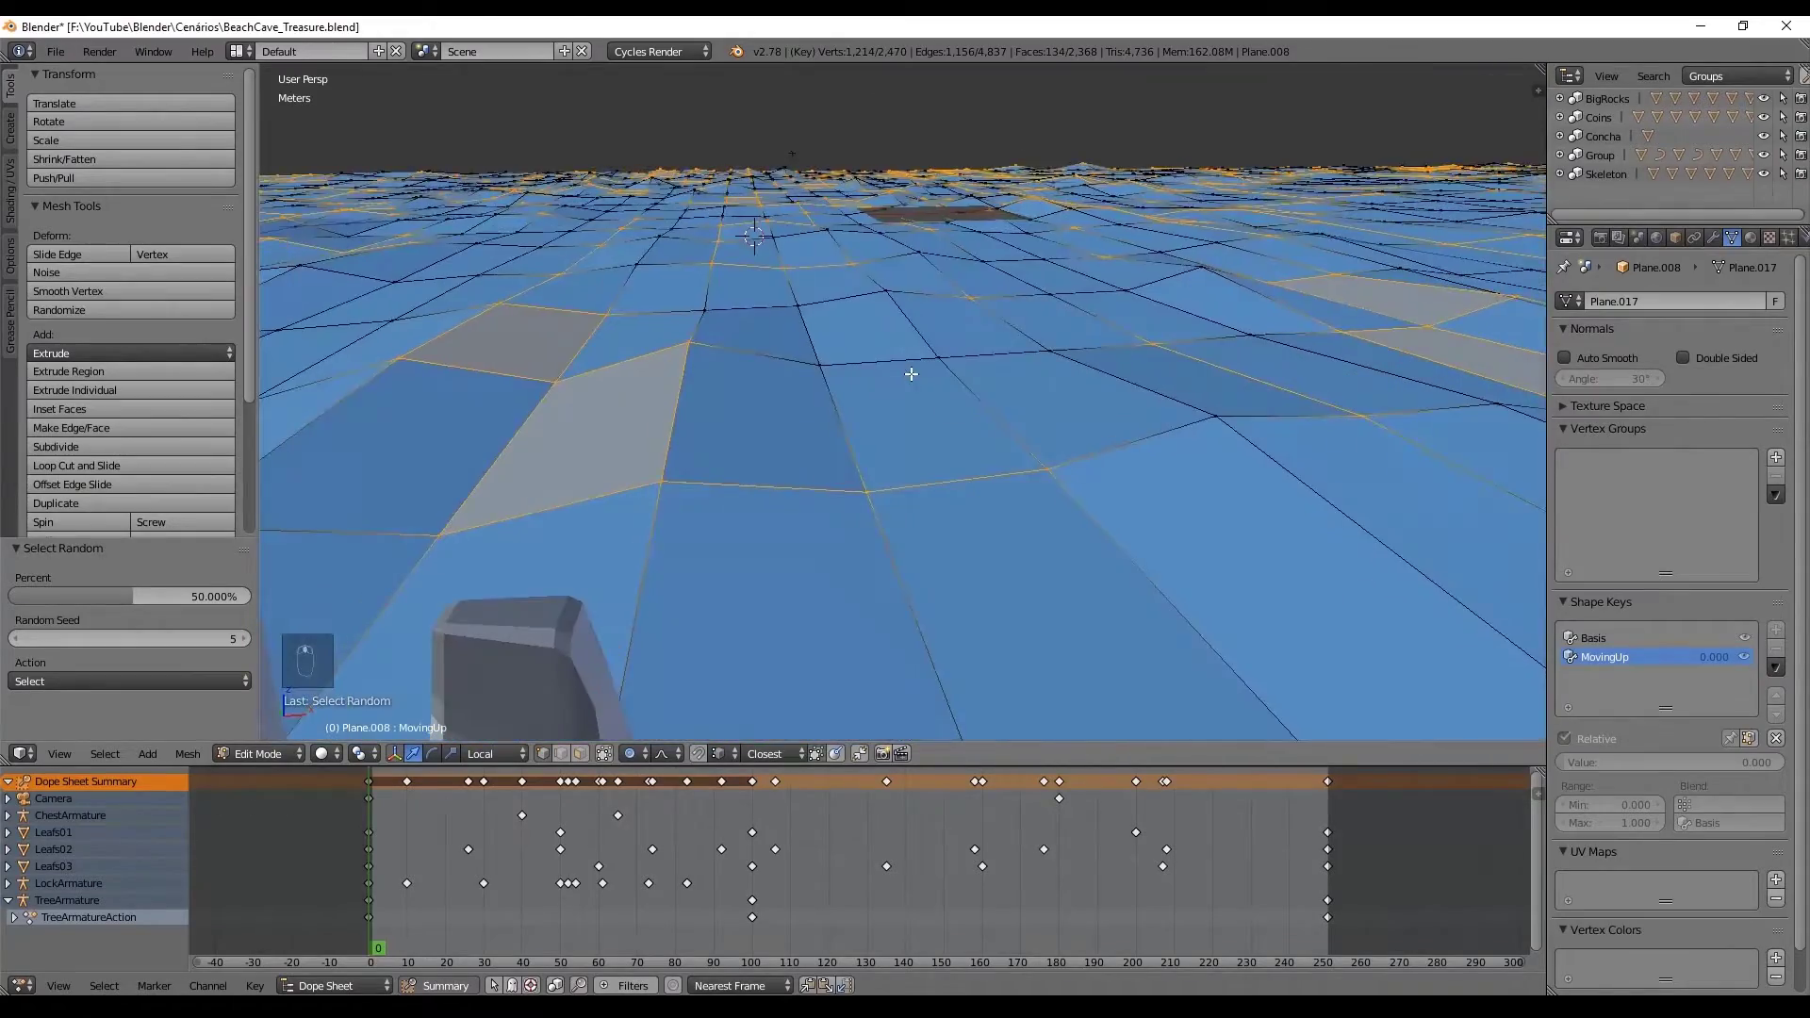
{"action": "key", "text": "g"}
{"action": "key", "text": "z"}
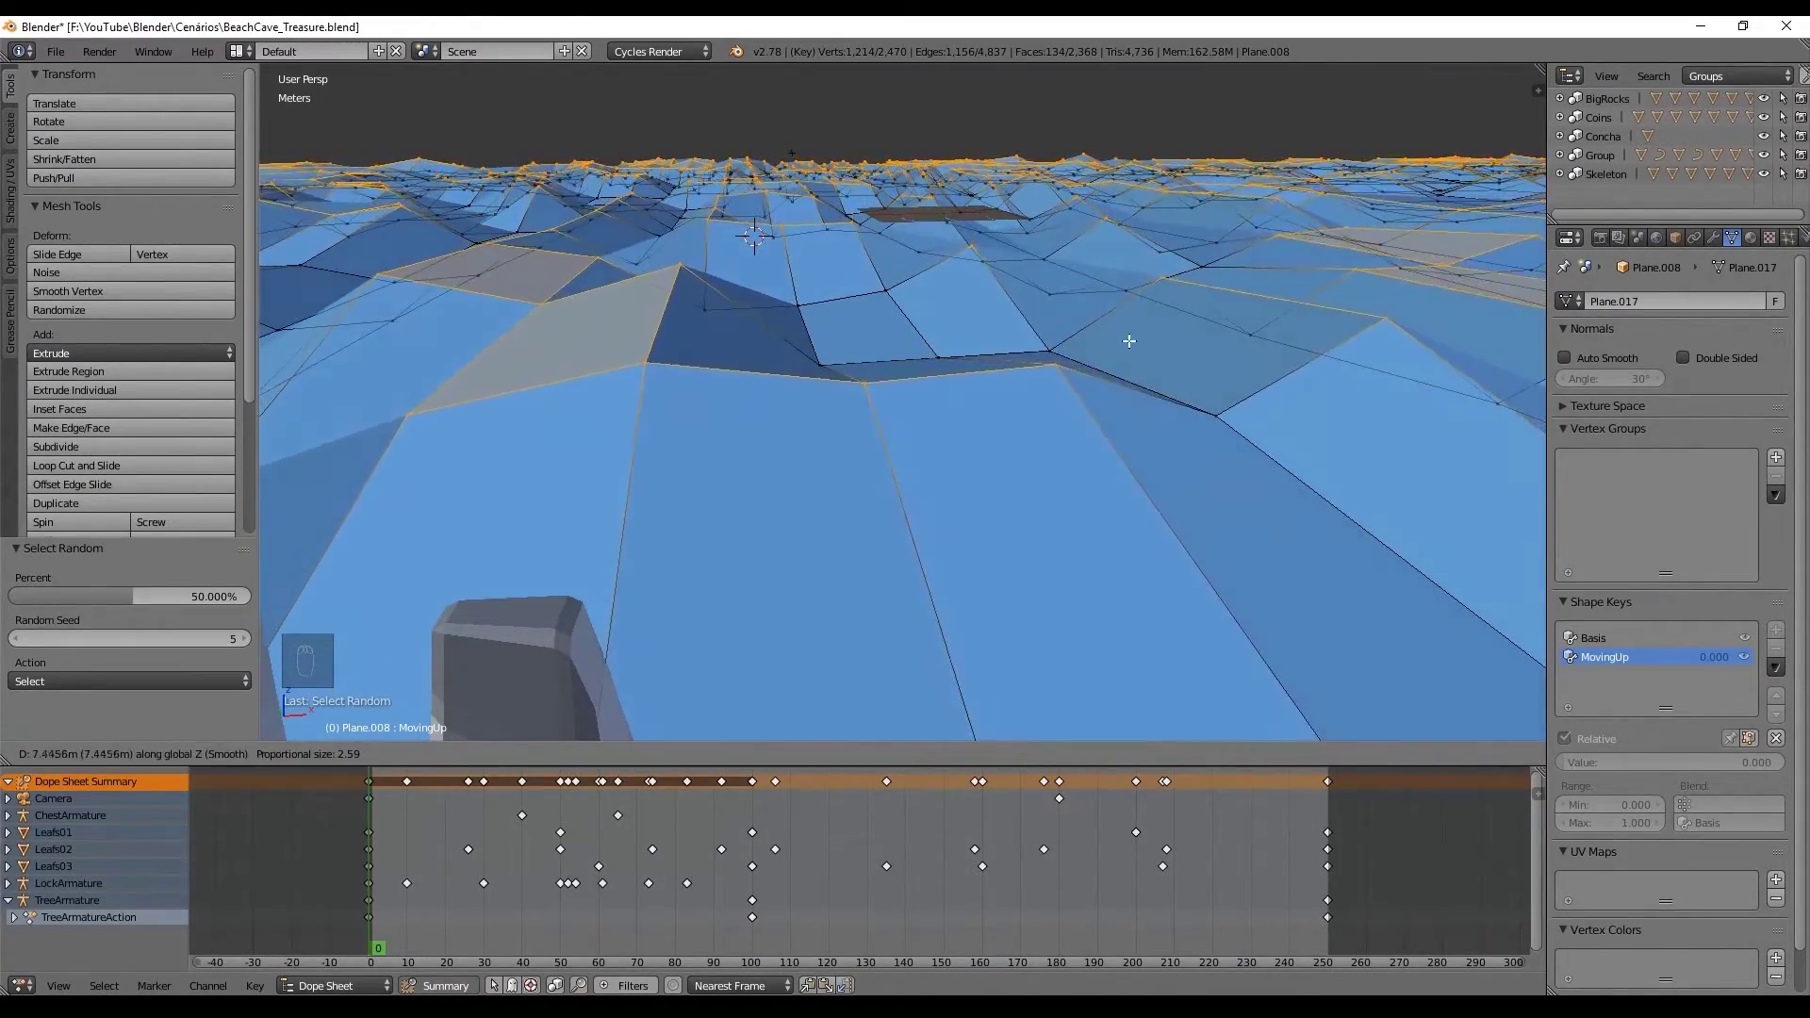
{"action": "left_click", "coordinate": [1122, 395]}
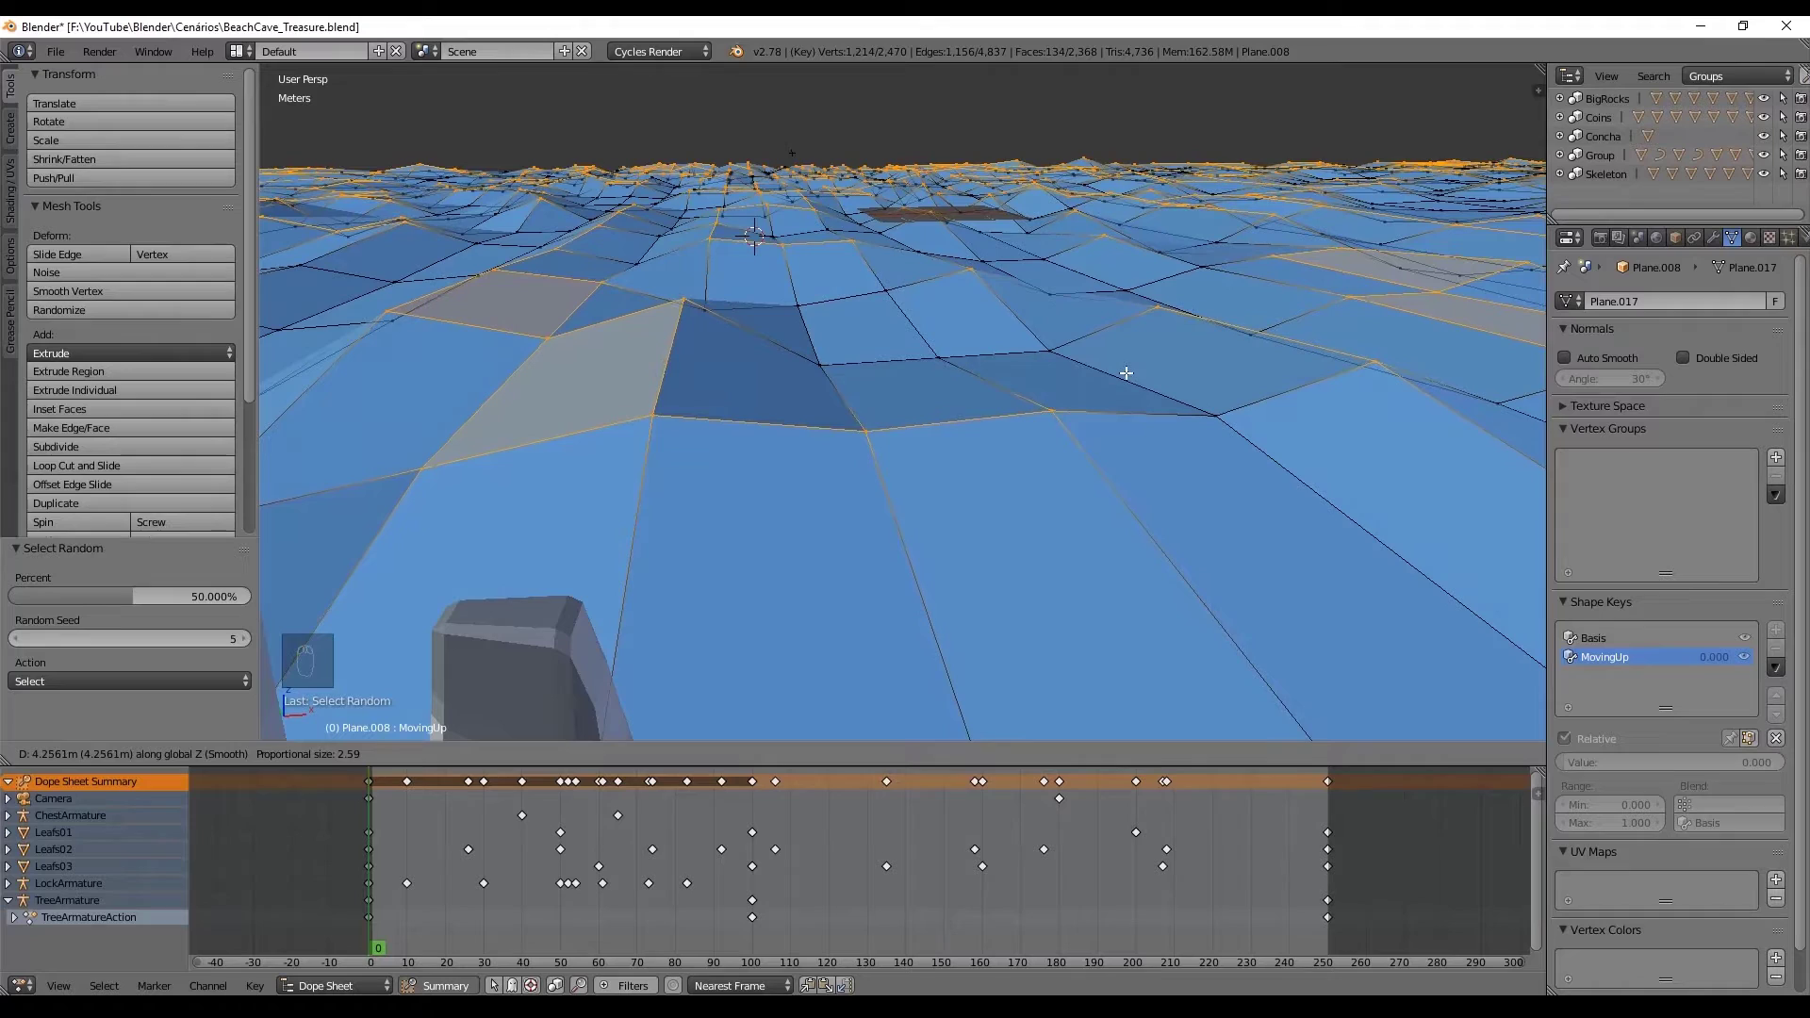
{"action": "key", "text": "Tab"}
{"action": "middle_click_drag", "start_coordinate": [1092, 412], "coordinate": [1138, 425]}
{"action": "mouse_move", "coordinate": [1580, 761]}
{"action": "left_mouse_down"}
{"action": "mouse_move", "coordinate": [1799, 762]}
{"action": "mouse_move", "coordinate": [1579, 762]}
{"action": "left_mouse_up"}
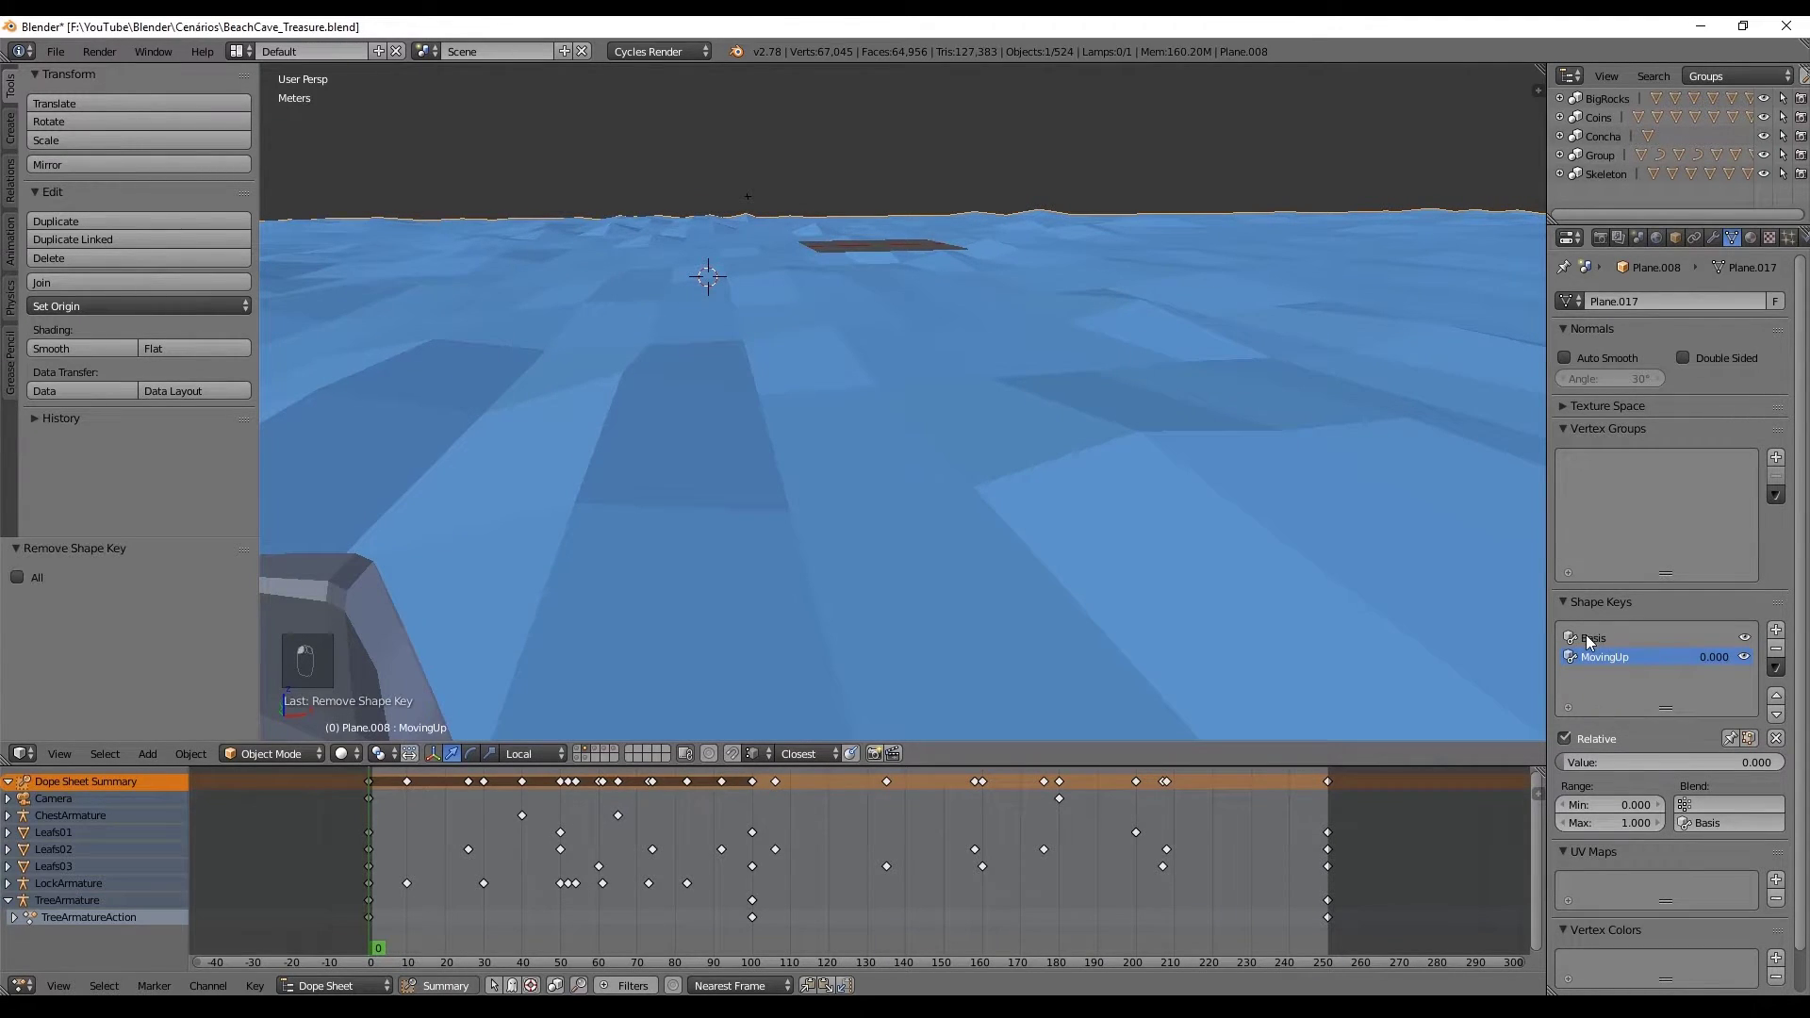
- Add another shape key to the ocean plane and name it MovingDown
{"action": "left_click", "coordinate": [1588, 639]}
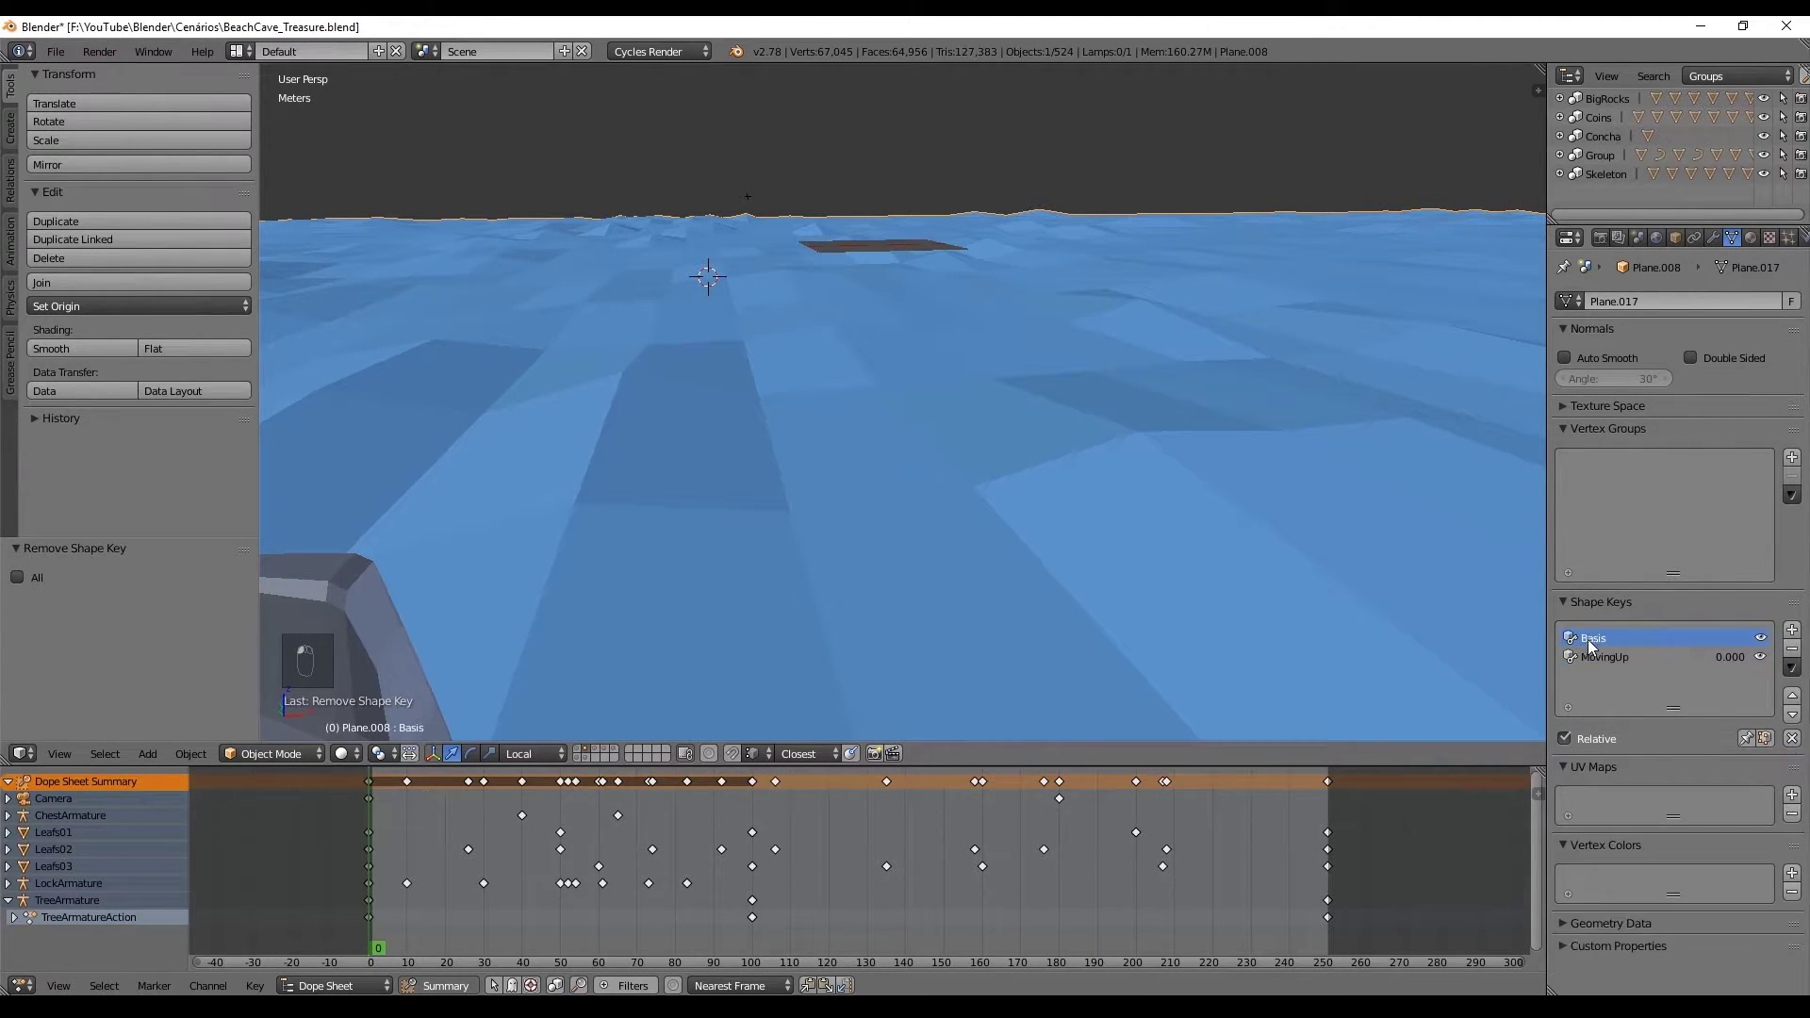
{"action": "left_click", "coordinate": [1794, 630]}
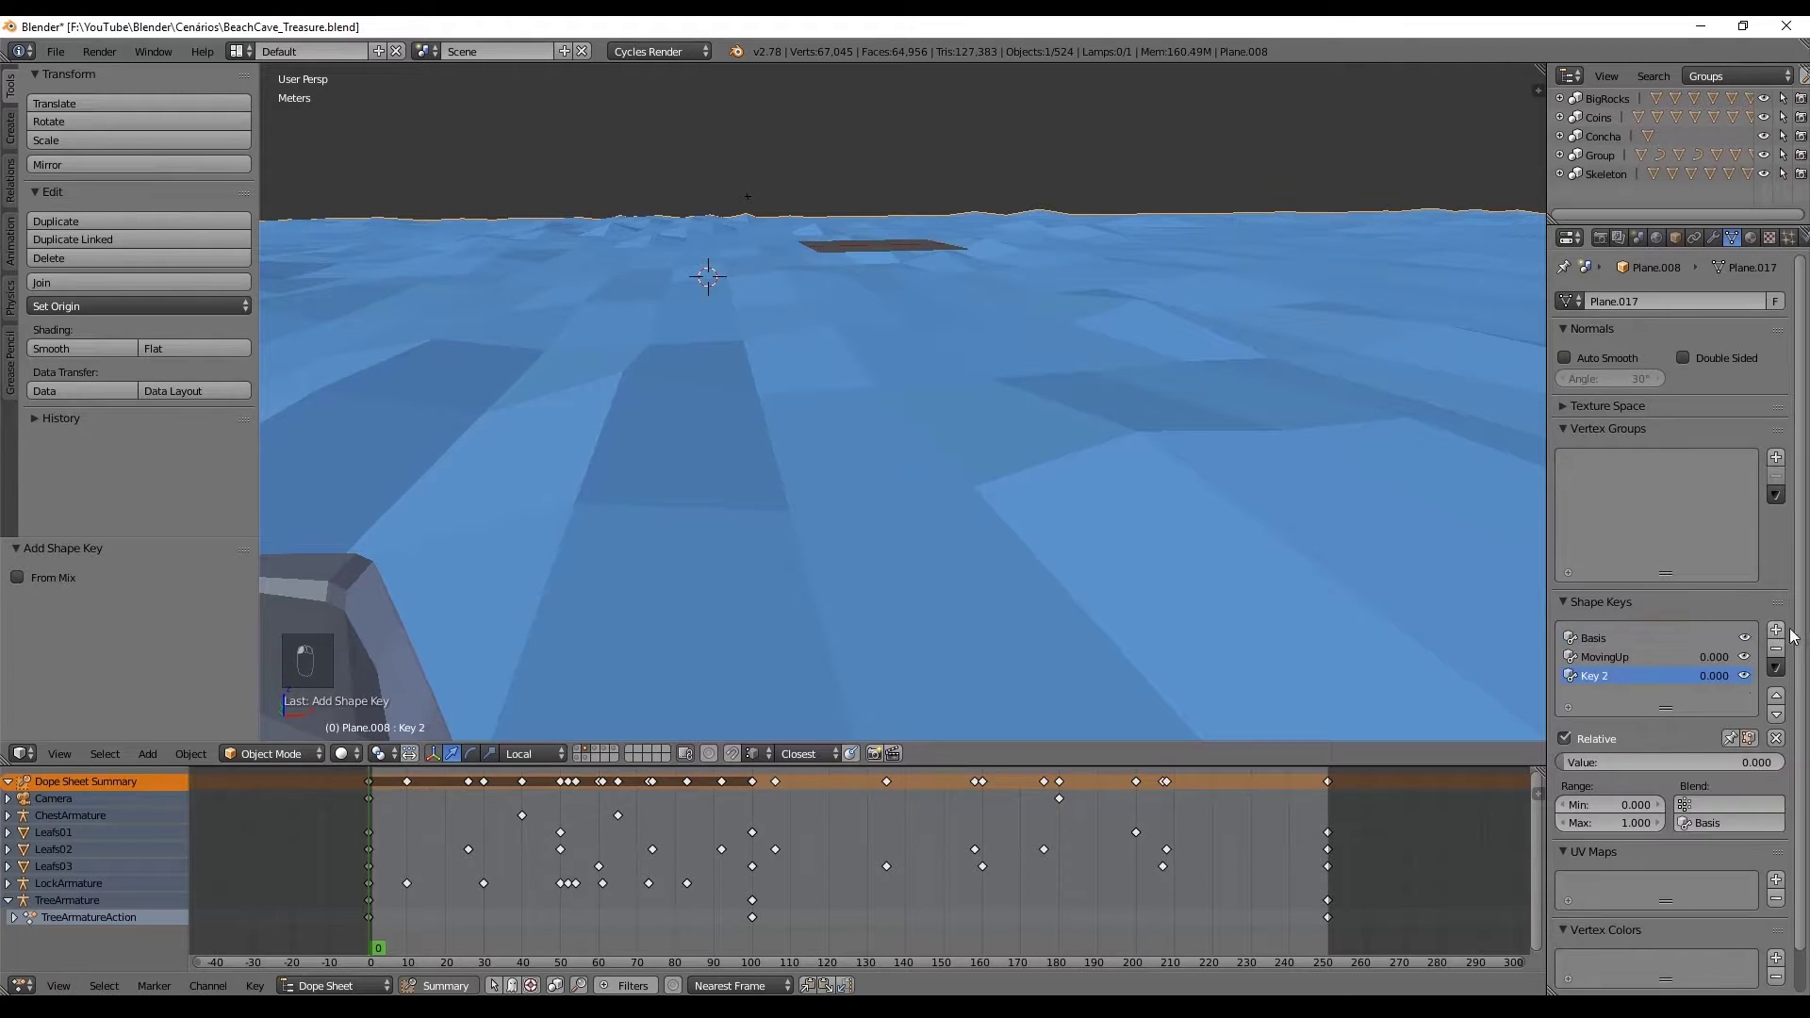
{"action": "left_click", "coordinate": [1605, 760]}
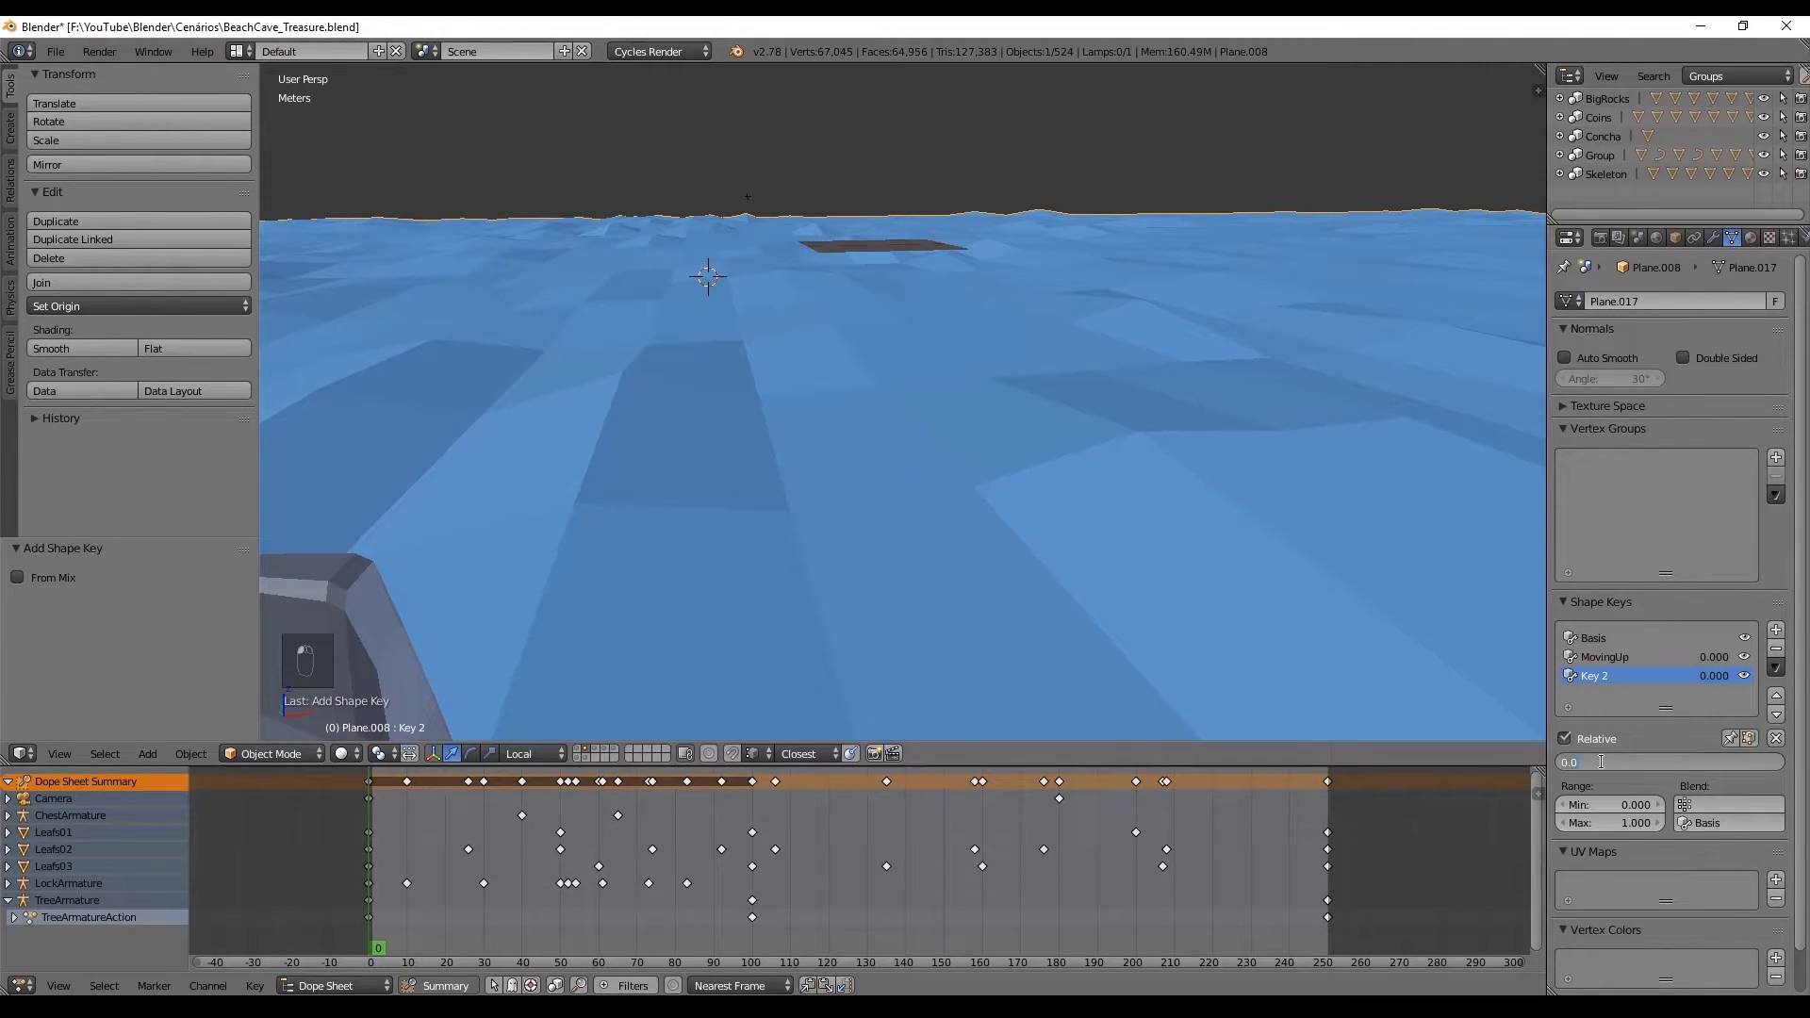
{"action": "double_click", "coordinate": [1610, 677]}
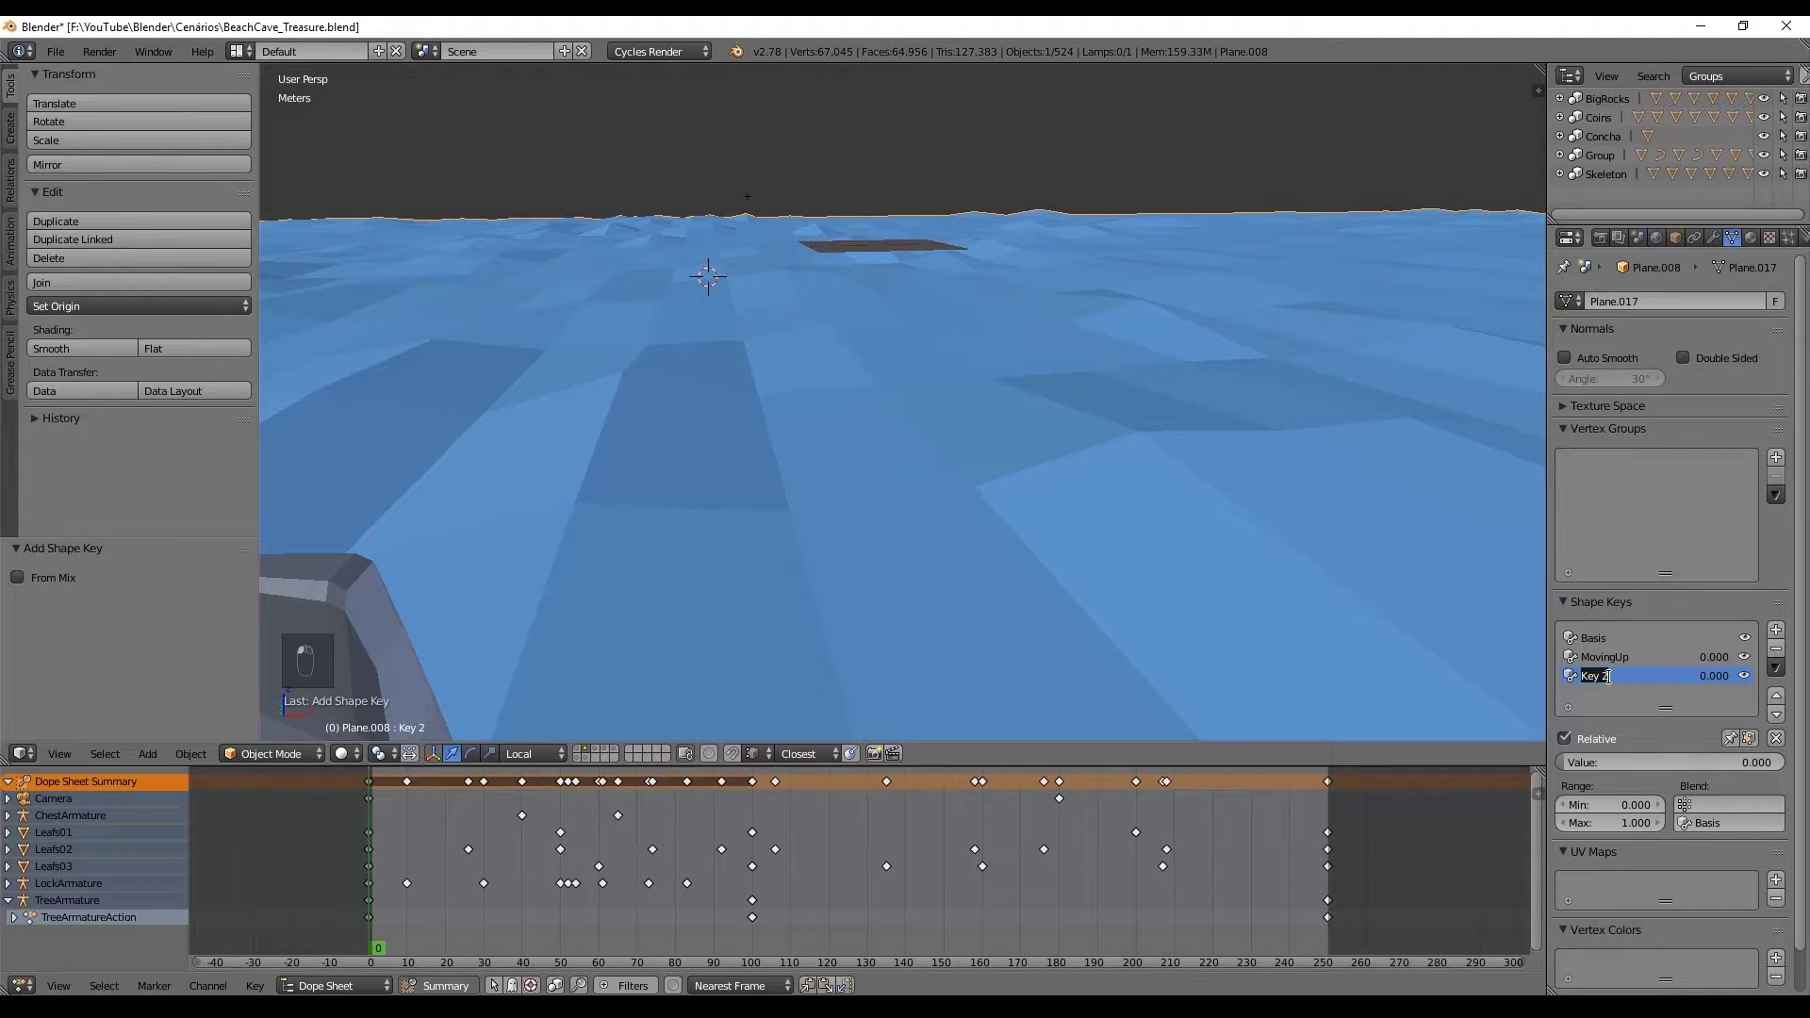
{"action": "type", "text": "M"}
- In Edit Mode on the MovingDown shape key, randomly select 50% of the ocean vertices using random seed 6
{"action": "key", "text": "Tab"}
{"action": "key", "text": "a"}
{"action": "key", "text": "a"}
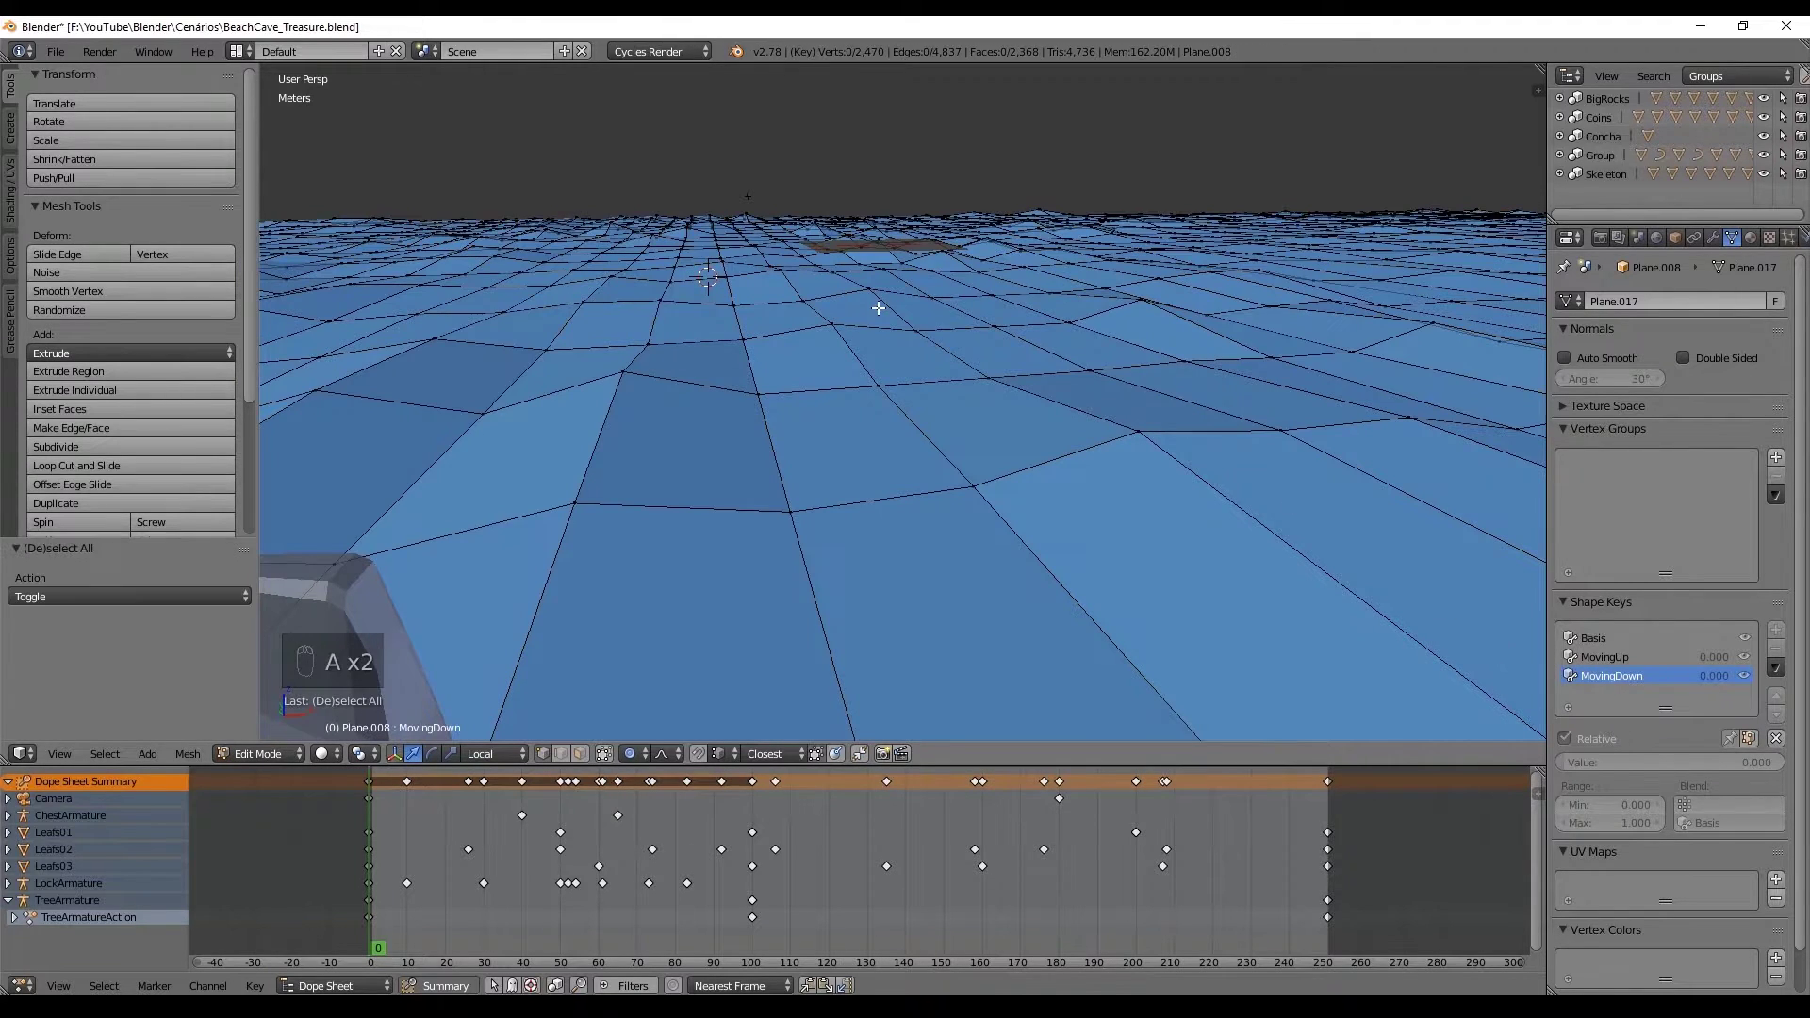
{"action": "key", "text": "a"}
{"action": "key", "text": "a"}
{"action": "key", "text": "a"}
{"action": "key", "text": "space"}
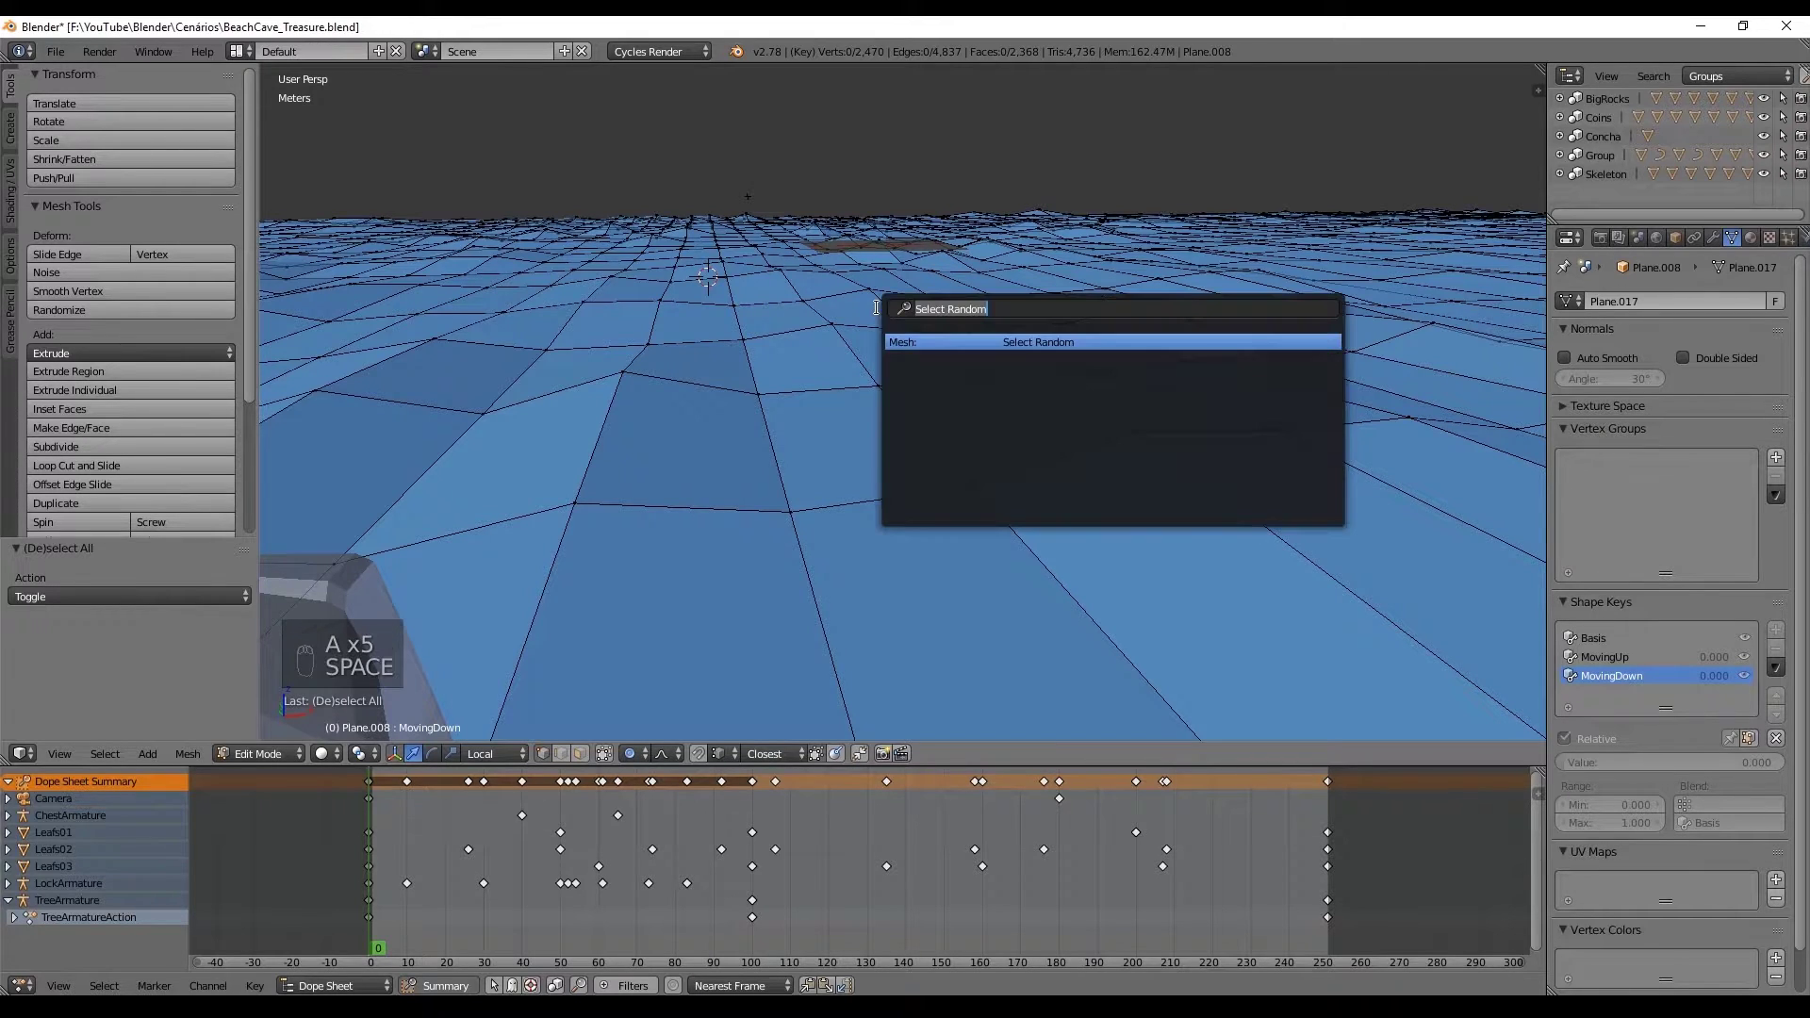
{"action": "left_click", "coordinate": [913, 347]}
- Box-deselect the randomly picked MovingDown vertices that lie around and beneath the islands and rocks
{"action": "middle_click_drag", "start_coordinate": [860, 400], "coordinate": [1116, 519]}
{"action": "scroll", "coordinate": [814, 420], "scroll_direction": "down", "scroll_amount": 5}
{"action": "key", "text": "b"}
{"action": "middle_click_drag", "start_coordinate": [987, 460], "coordinate": [809, 310]}
{"action": "key", "text": "b"}
{"action": "middle_click_drag", "start_coordinate": [891, 177], "coordinate": [1016, 254]}
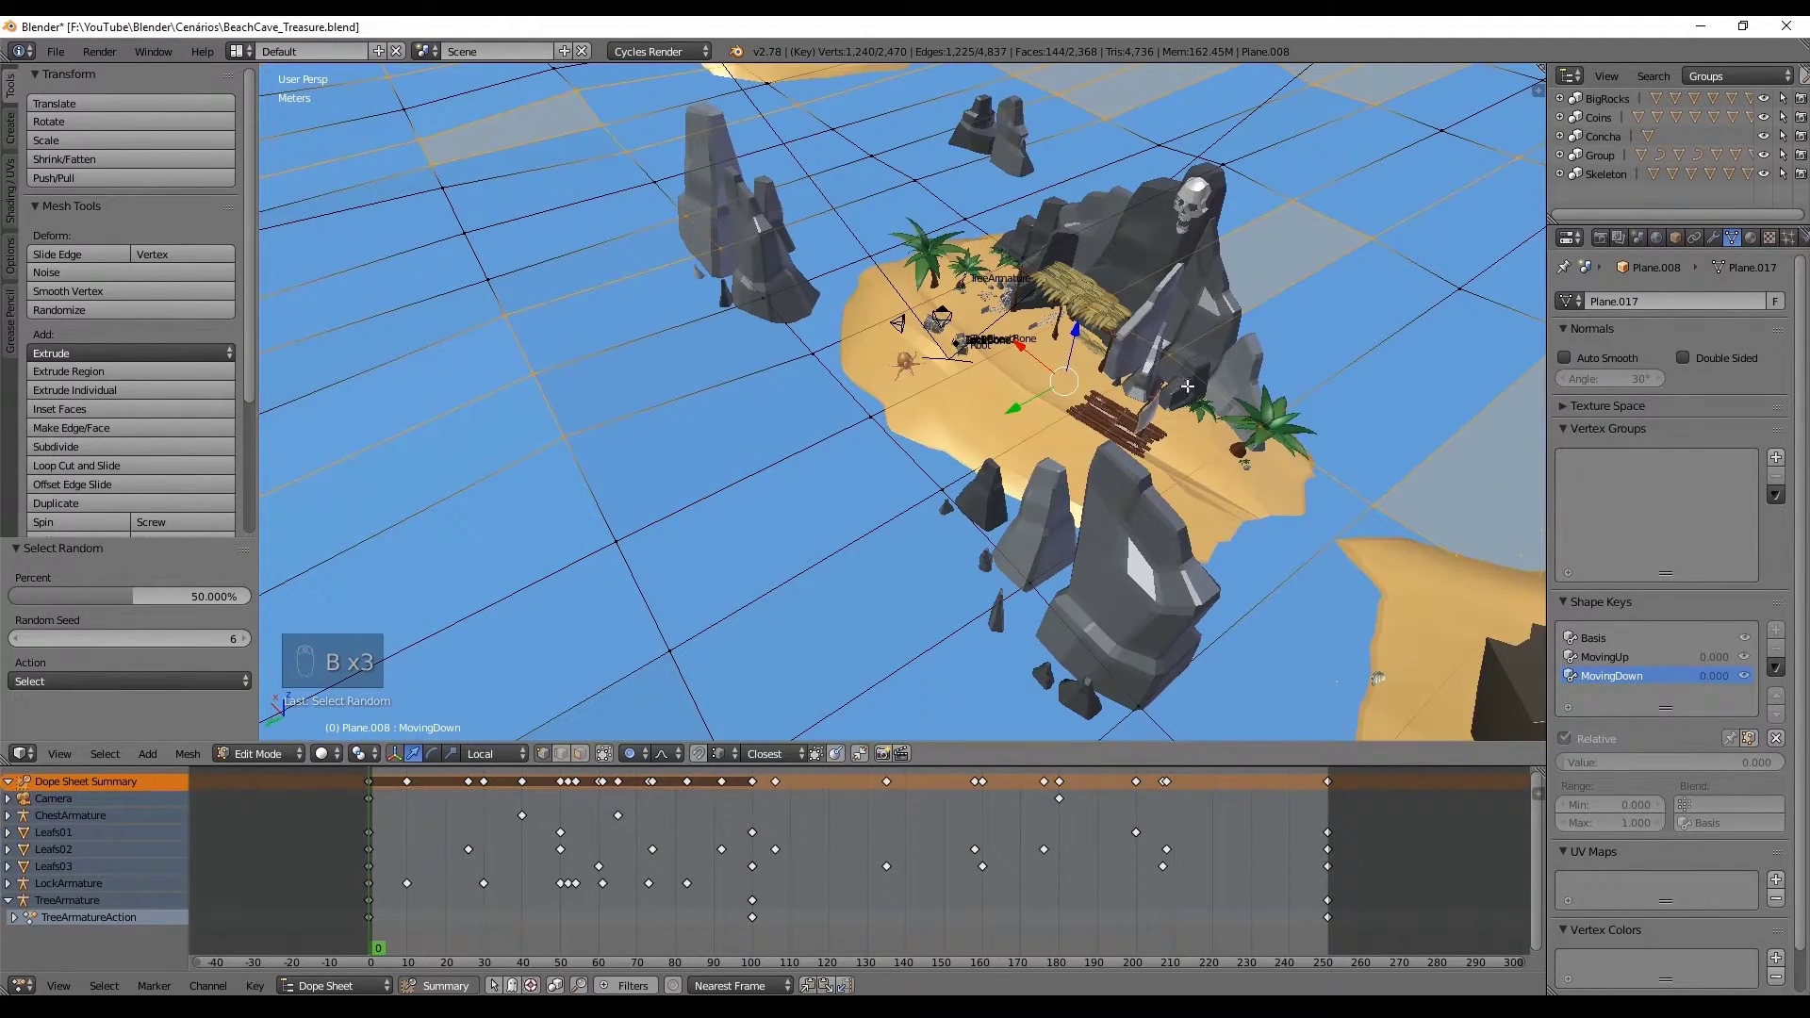
{"action": "middle_click_drag", "start_coordinate": [1188, 387], "coordinate": [1060, 283]}
{"action": "key", "text": "b"}
{"action": "middle_click_drag", "start_coordinate": [1383, 537], "coordinate": [1131, 352]}
{"action": "key", "text": "b"}
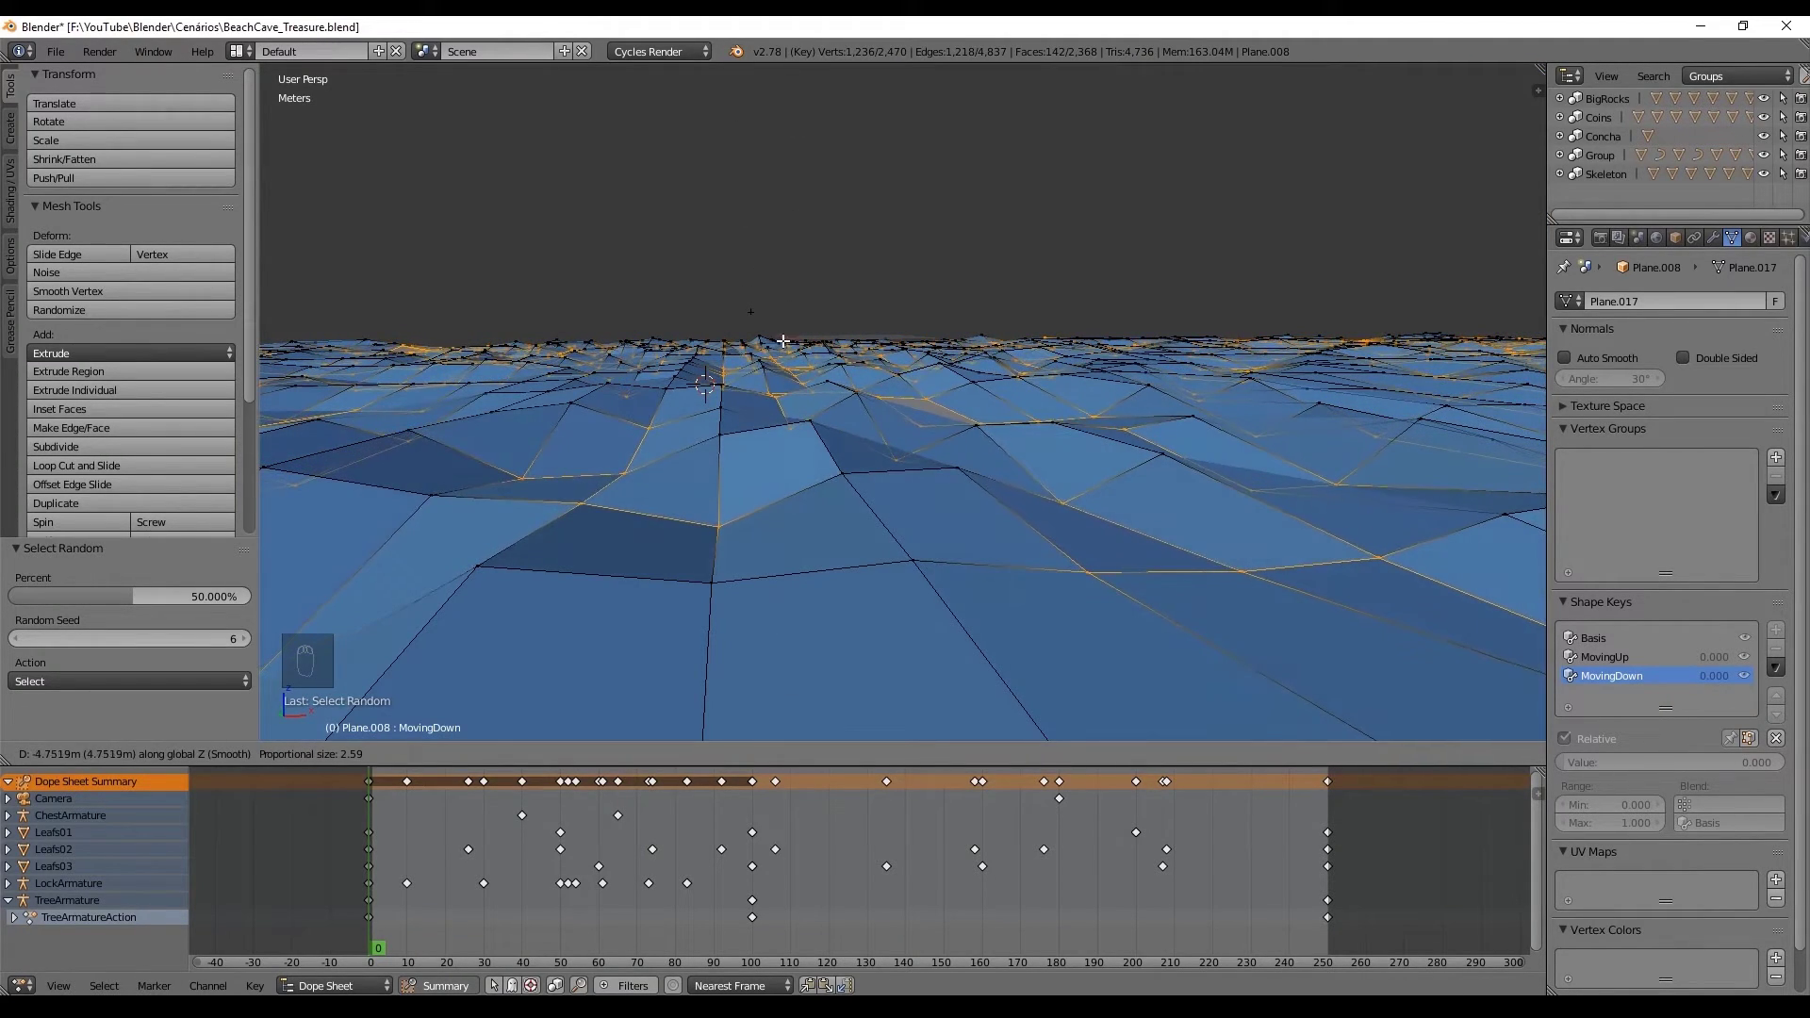
- Lower the selected ocean vertices about 4.66 m along global Z and return to Object Mode
{"action": "left_click", "coordinate": [787, 334]}
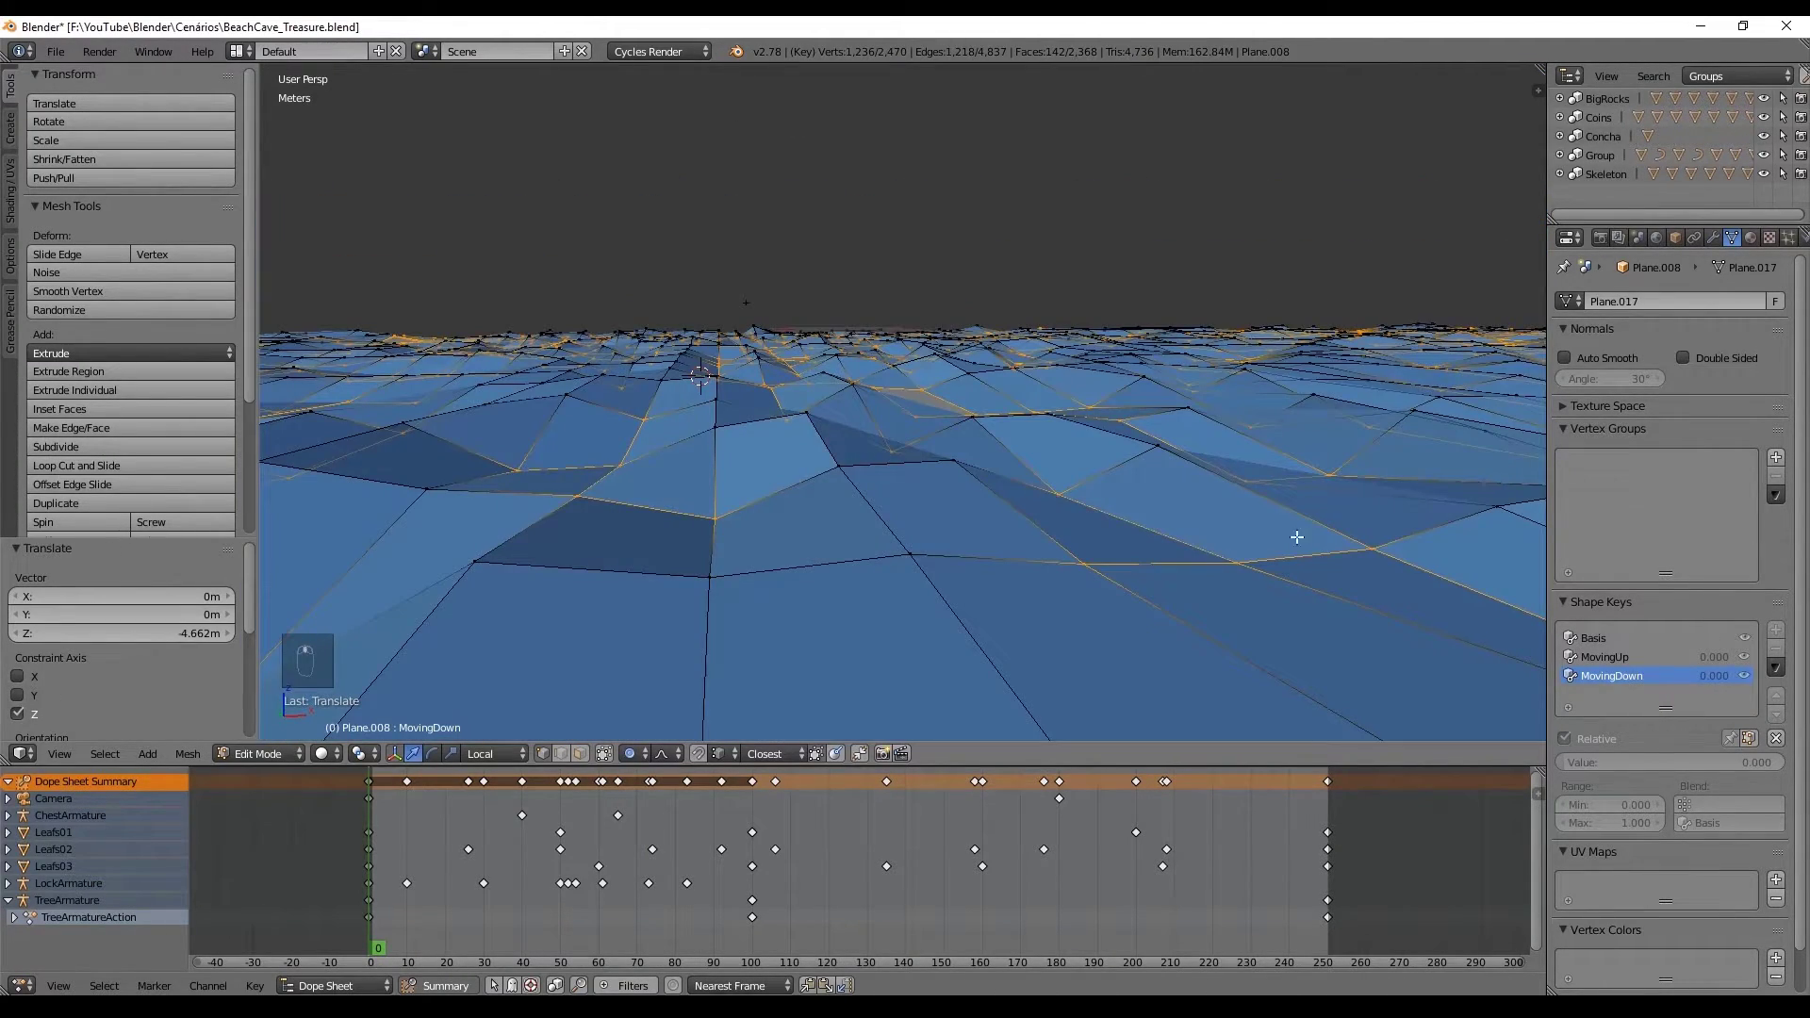
{"action": "key", "text": "Tab"}
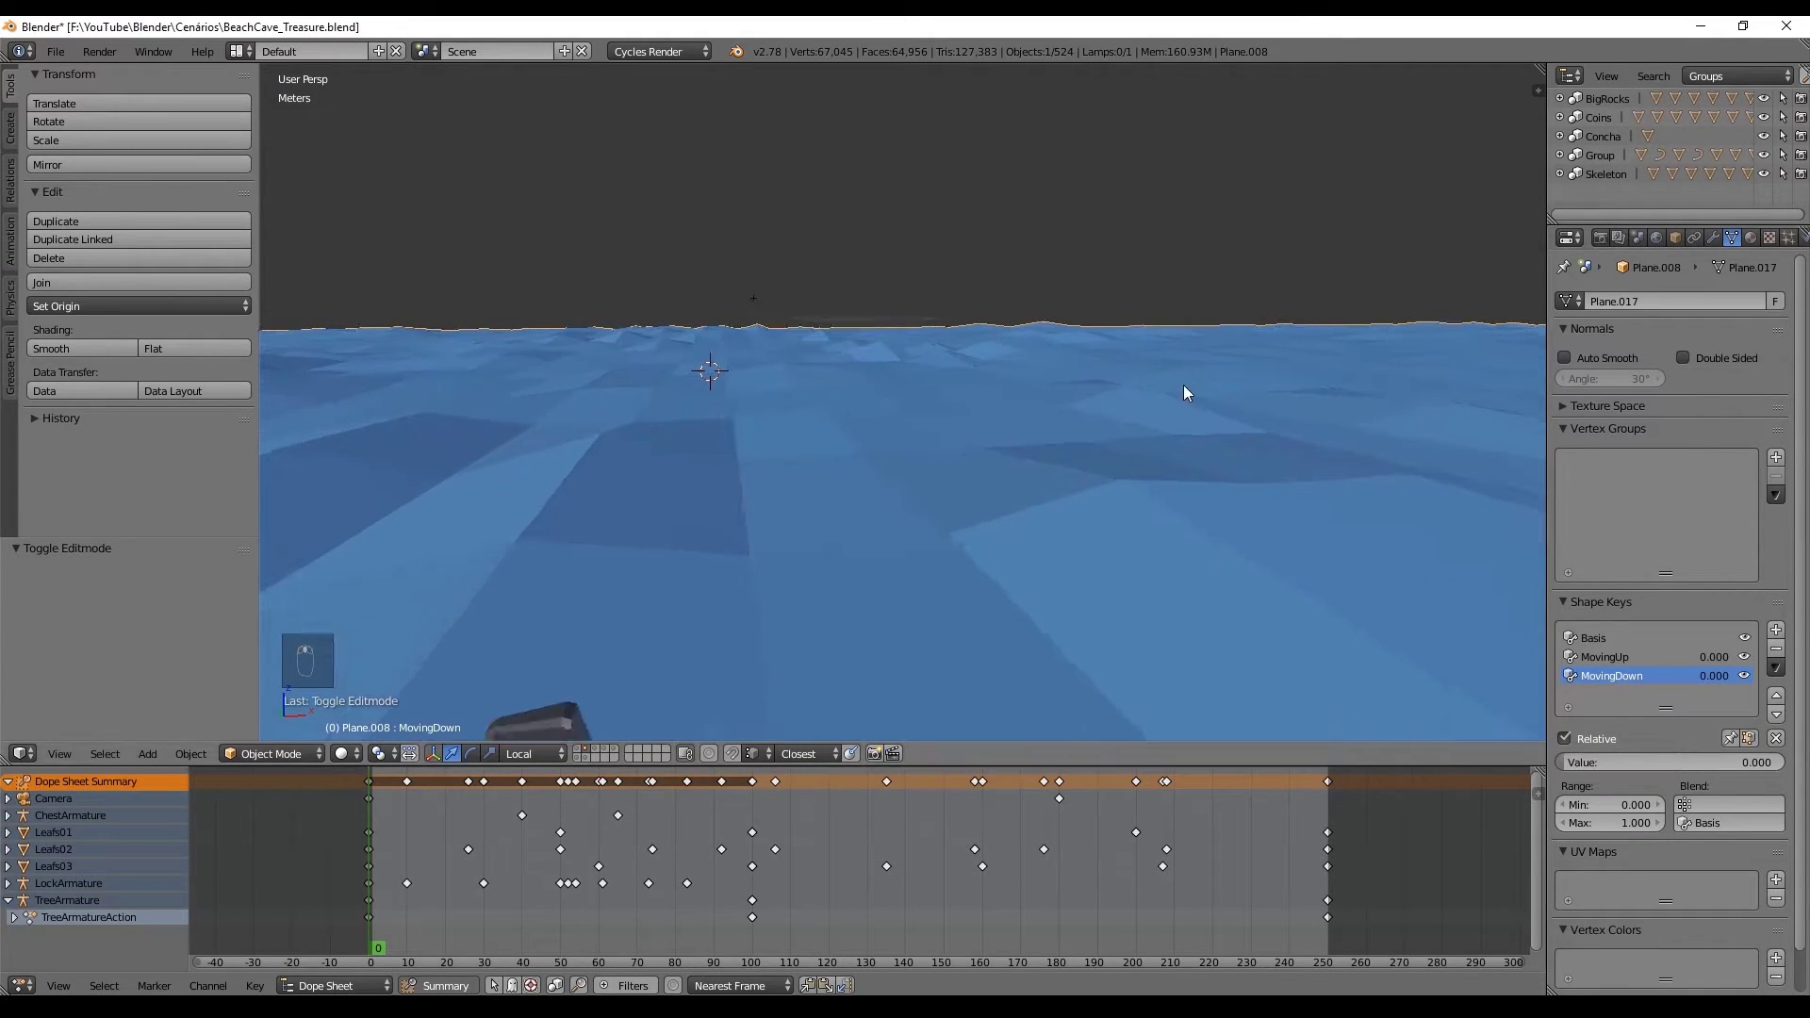
- Insert a keyframe for the MovingUp shape key at frame 0 with its value at 0
{"action": "left_click", "coordinate": [1604, 657]}
{"action": "left_click", "coordinate": [398, 821]}
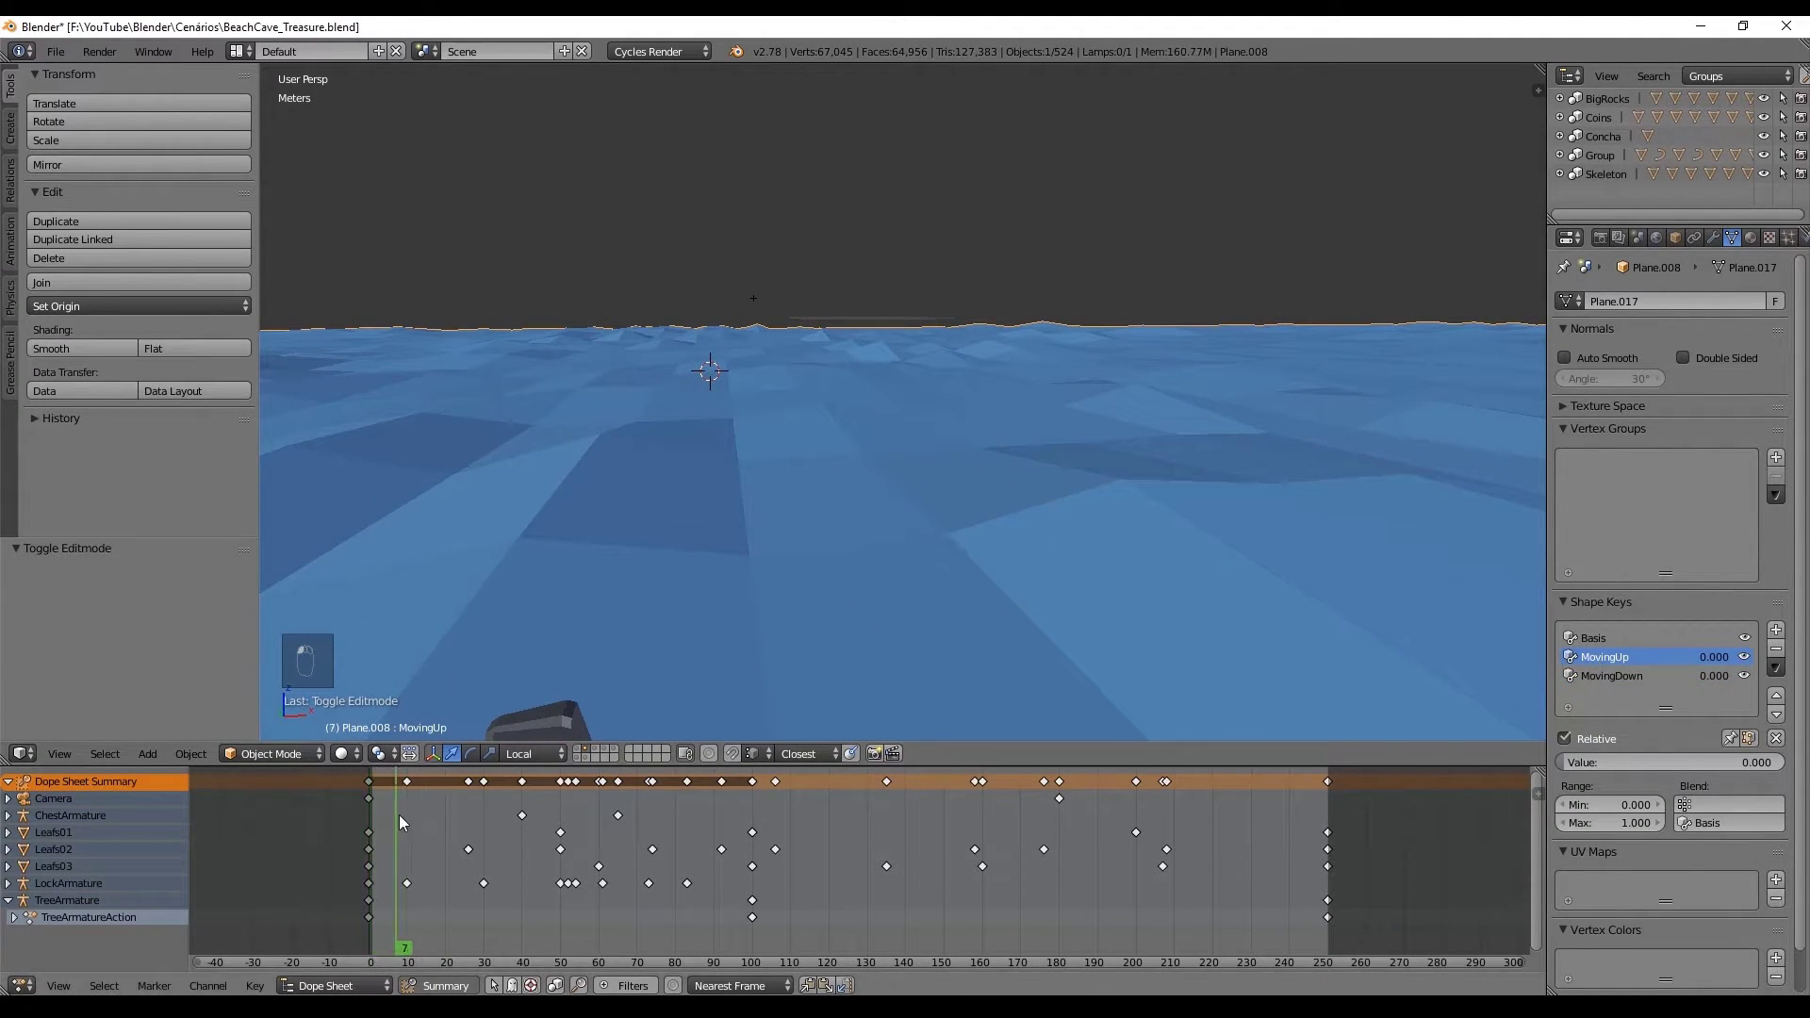
{"action": "left_click_drag", "start_coordinate": [399, 814], "coordinate": [206, 807]}
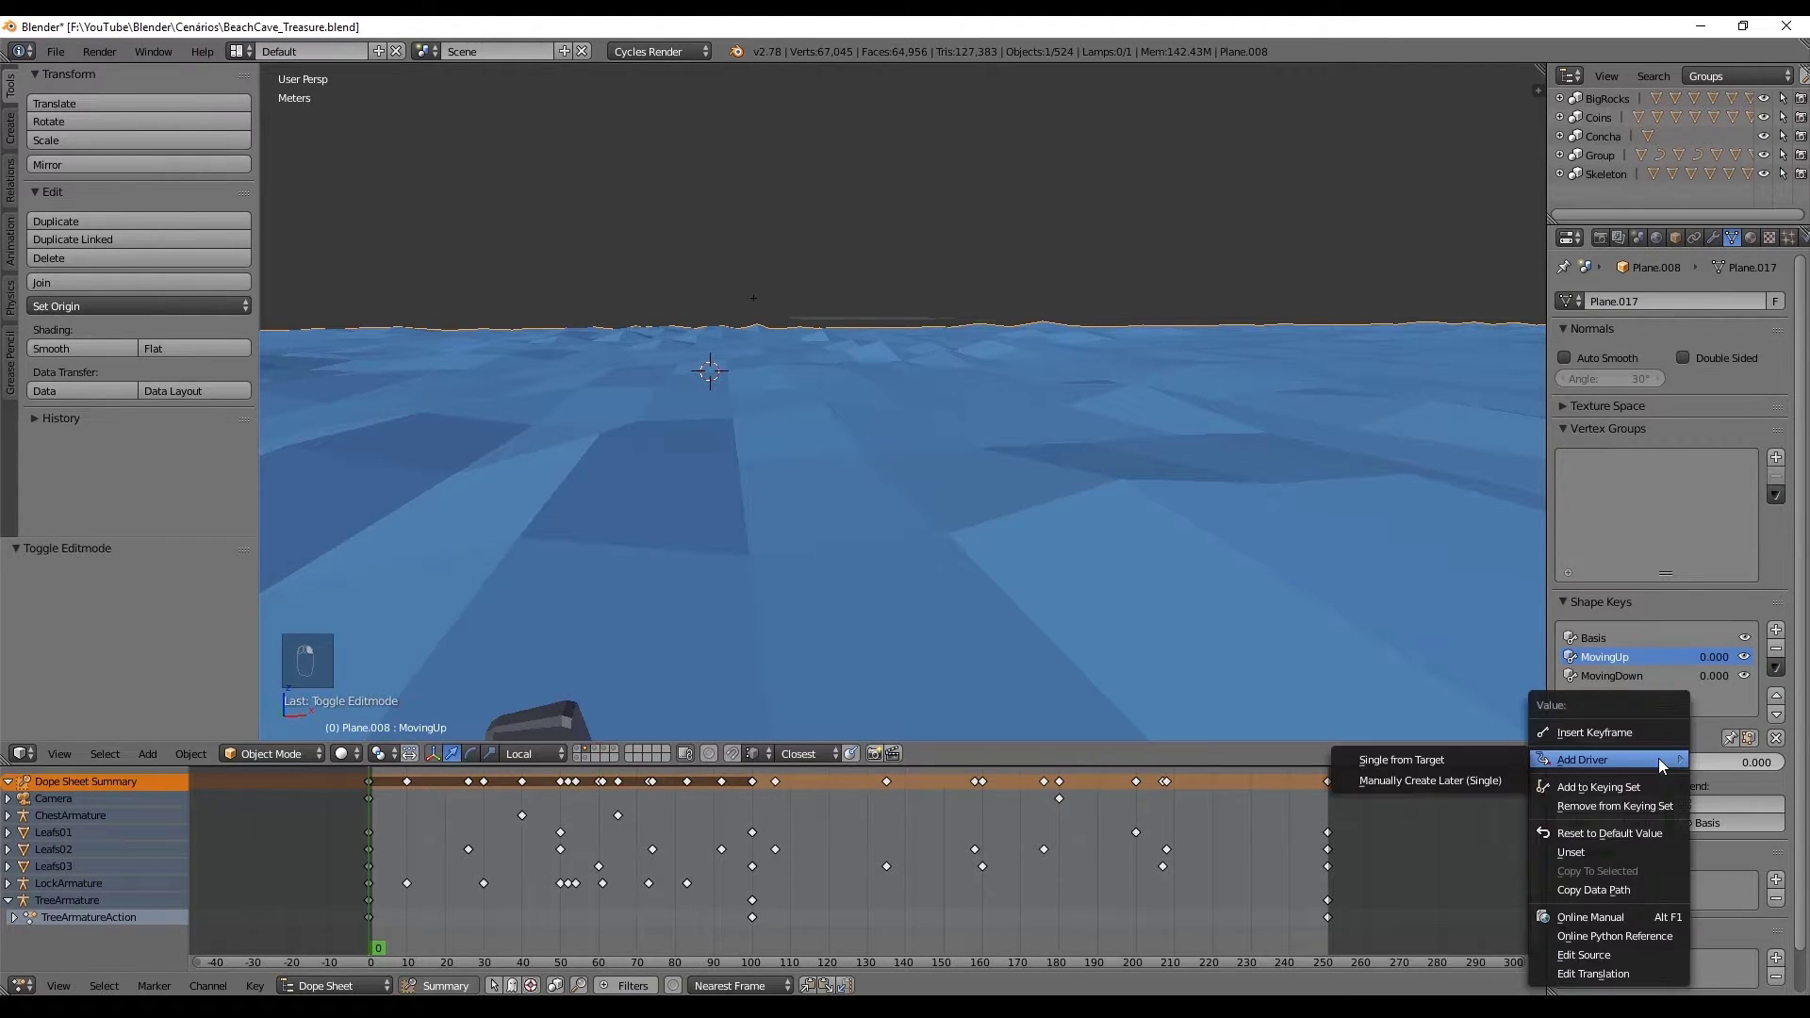
{"action": "left_click", "coordinate": [1625, 729]}
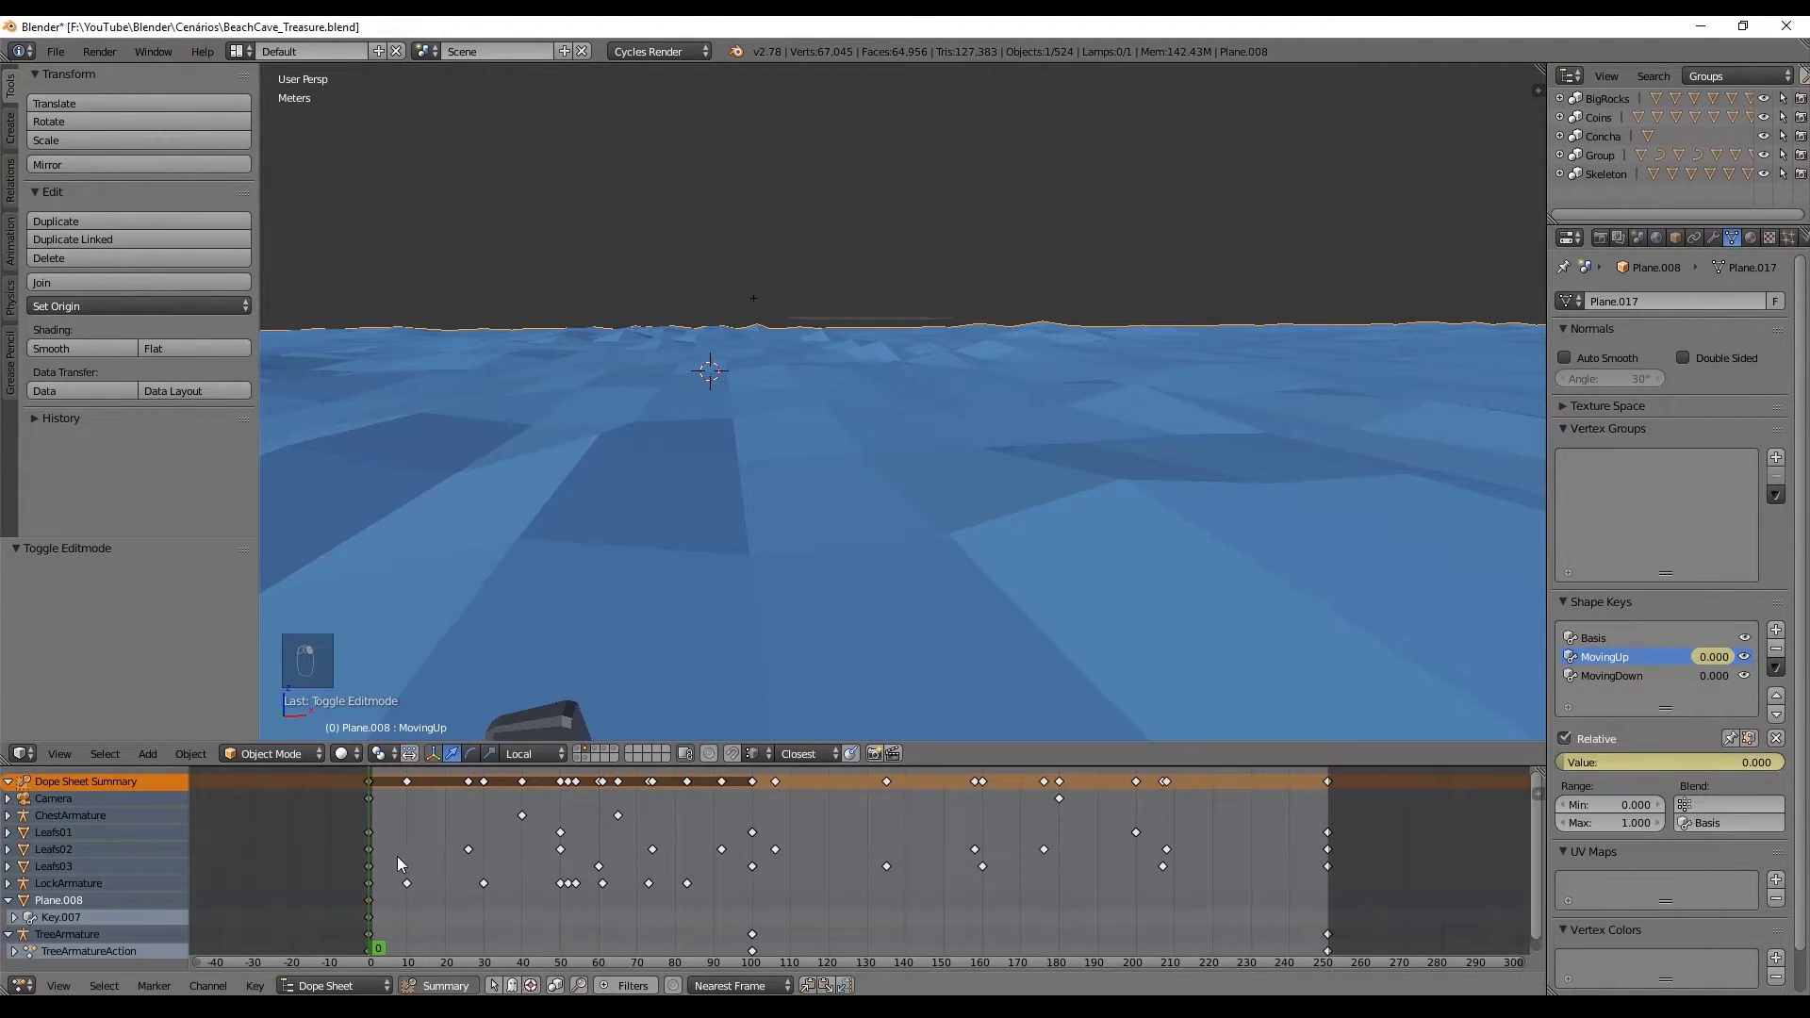
- Set the MovingUp shape key's value to 1 at frame 125 and keyframe it
{"action": "left_click_drag", "start_coordinate": [371, 861], "coordinate": [709, 875]}
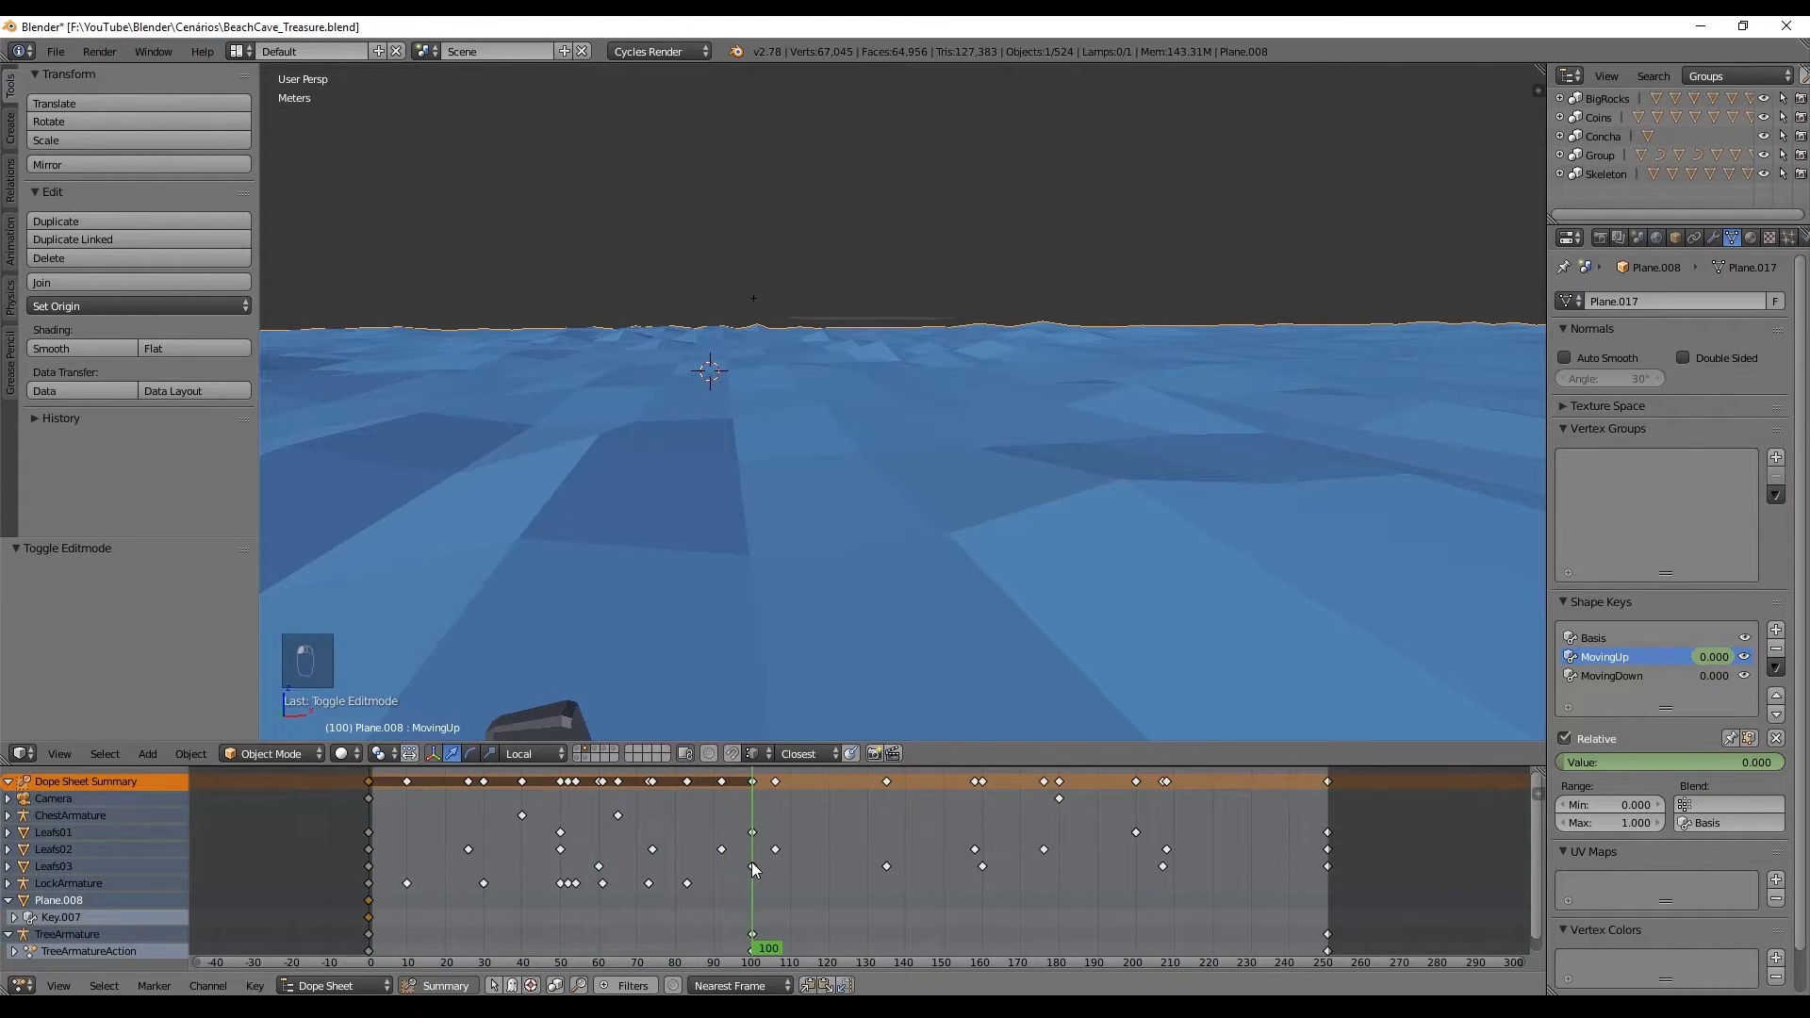
{"action": "left_click_drag", "start_coordinate": [826, 858], "coordinate": [850, 850]}
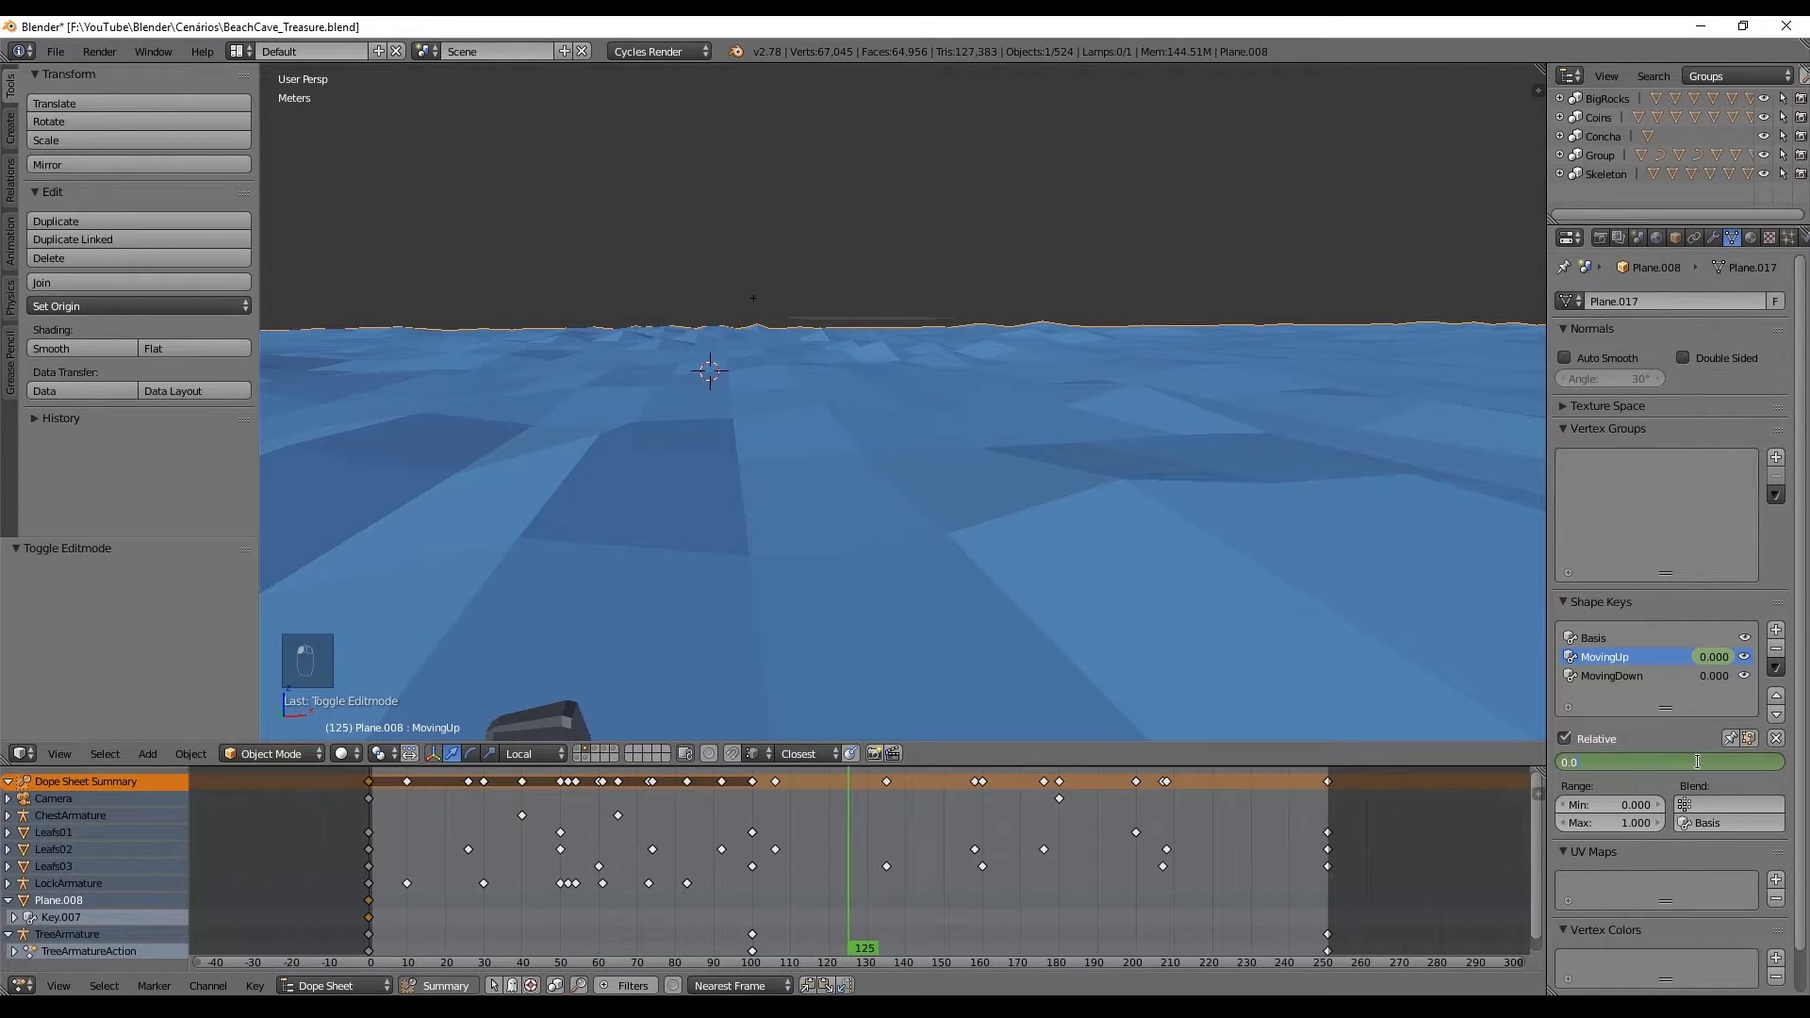
{"action": "key", "text": "Return"}
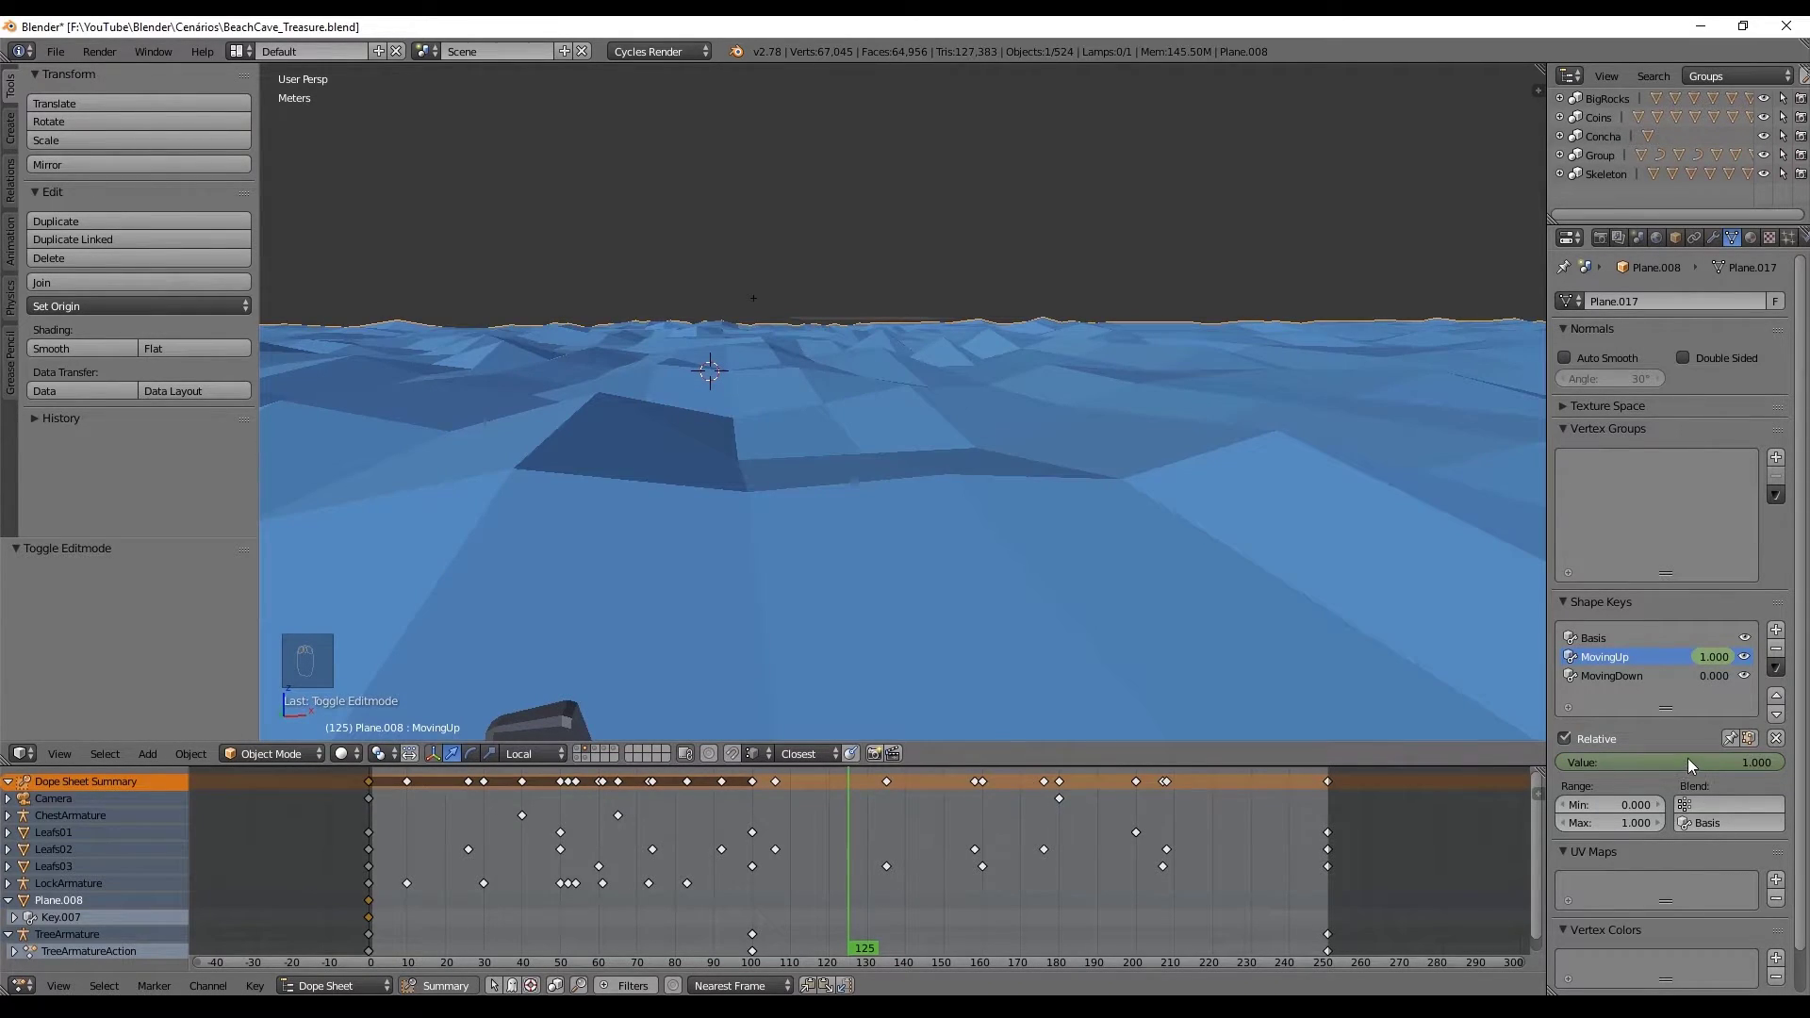
{"action": "right_click", "coordinate": [1688, 758]}
{"action": "left_click", "coordinate": [1672, 737]}
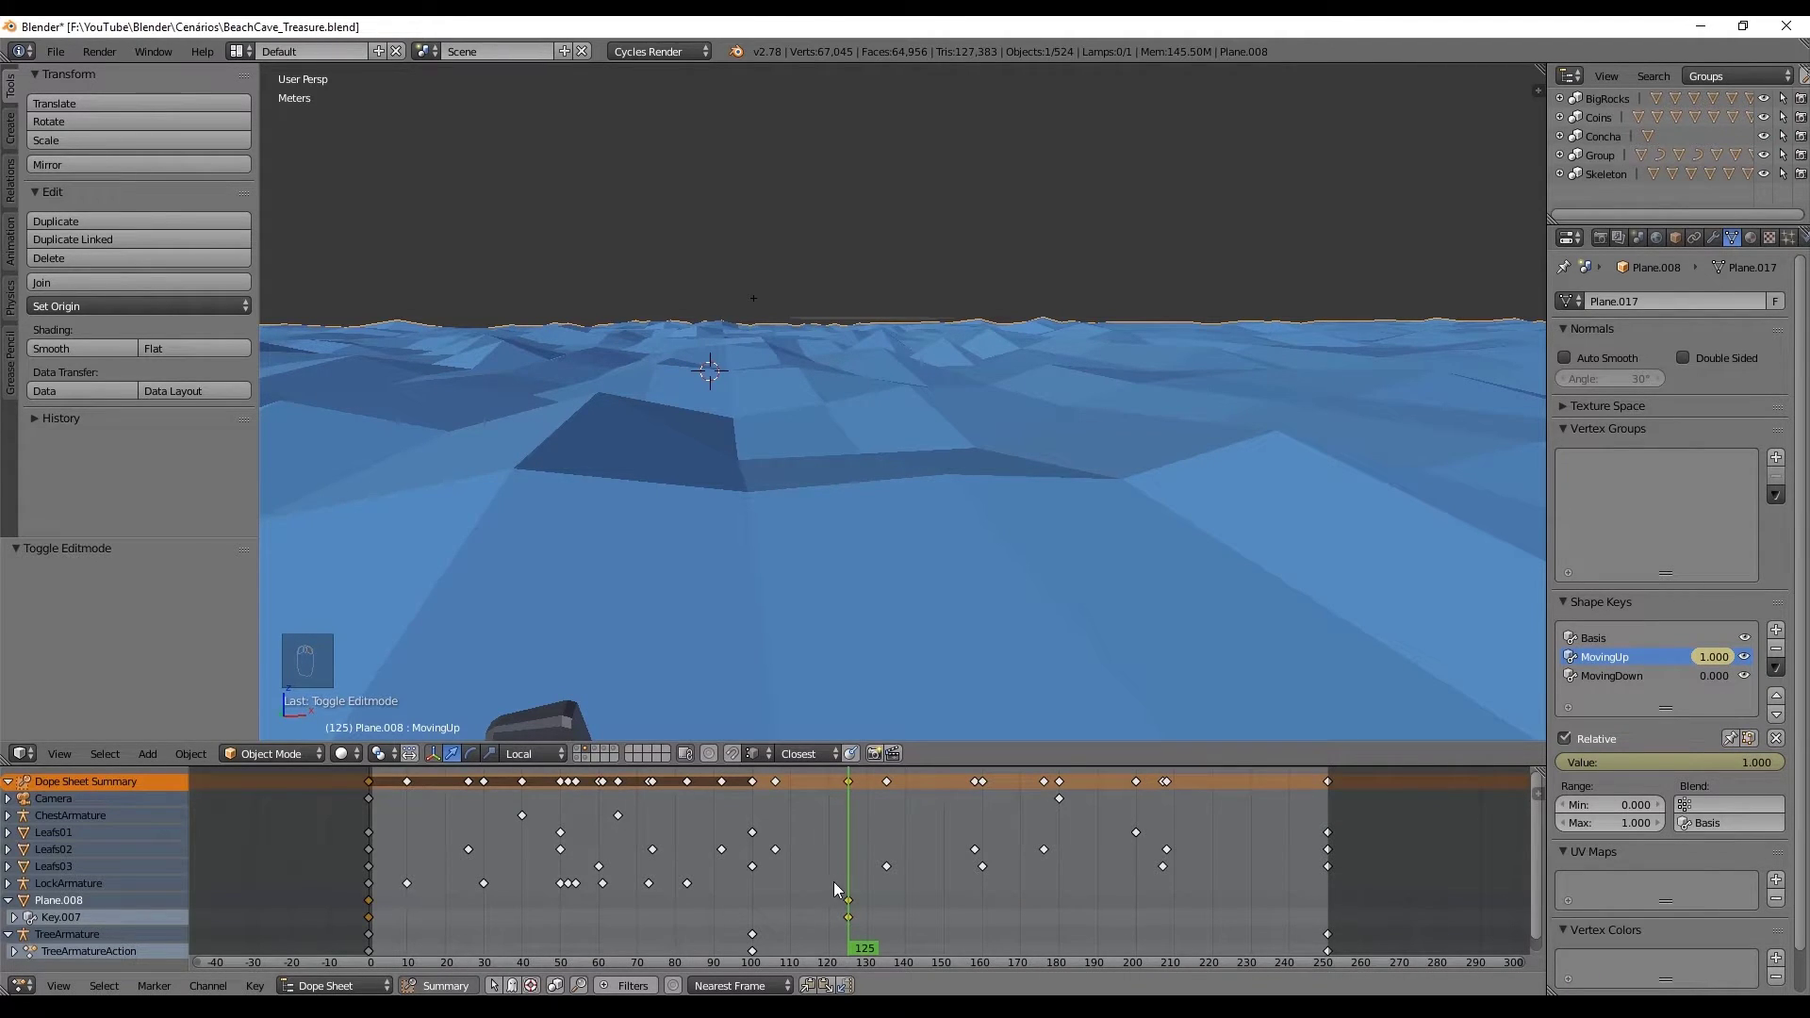
- Set the MovingUp shape key's value back to 0 at frame 250 and keyframe it
{"action": "left_click_drag", "start_coordinate": [858, 879], "coordinate": [1214, 879]}
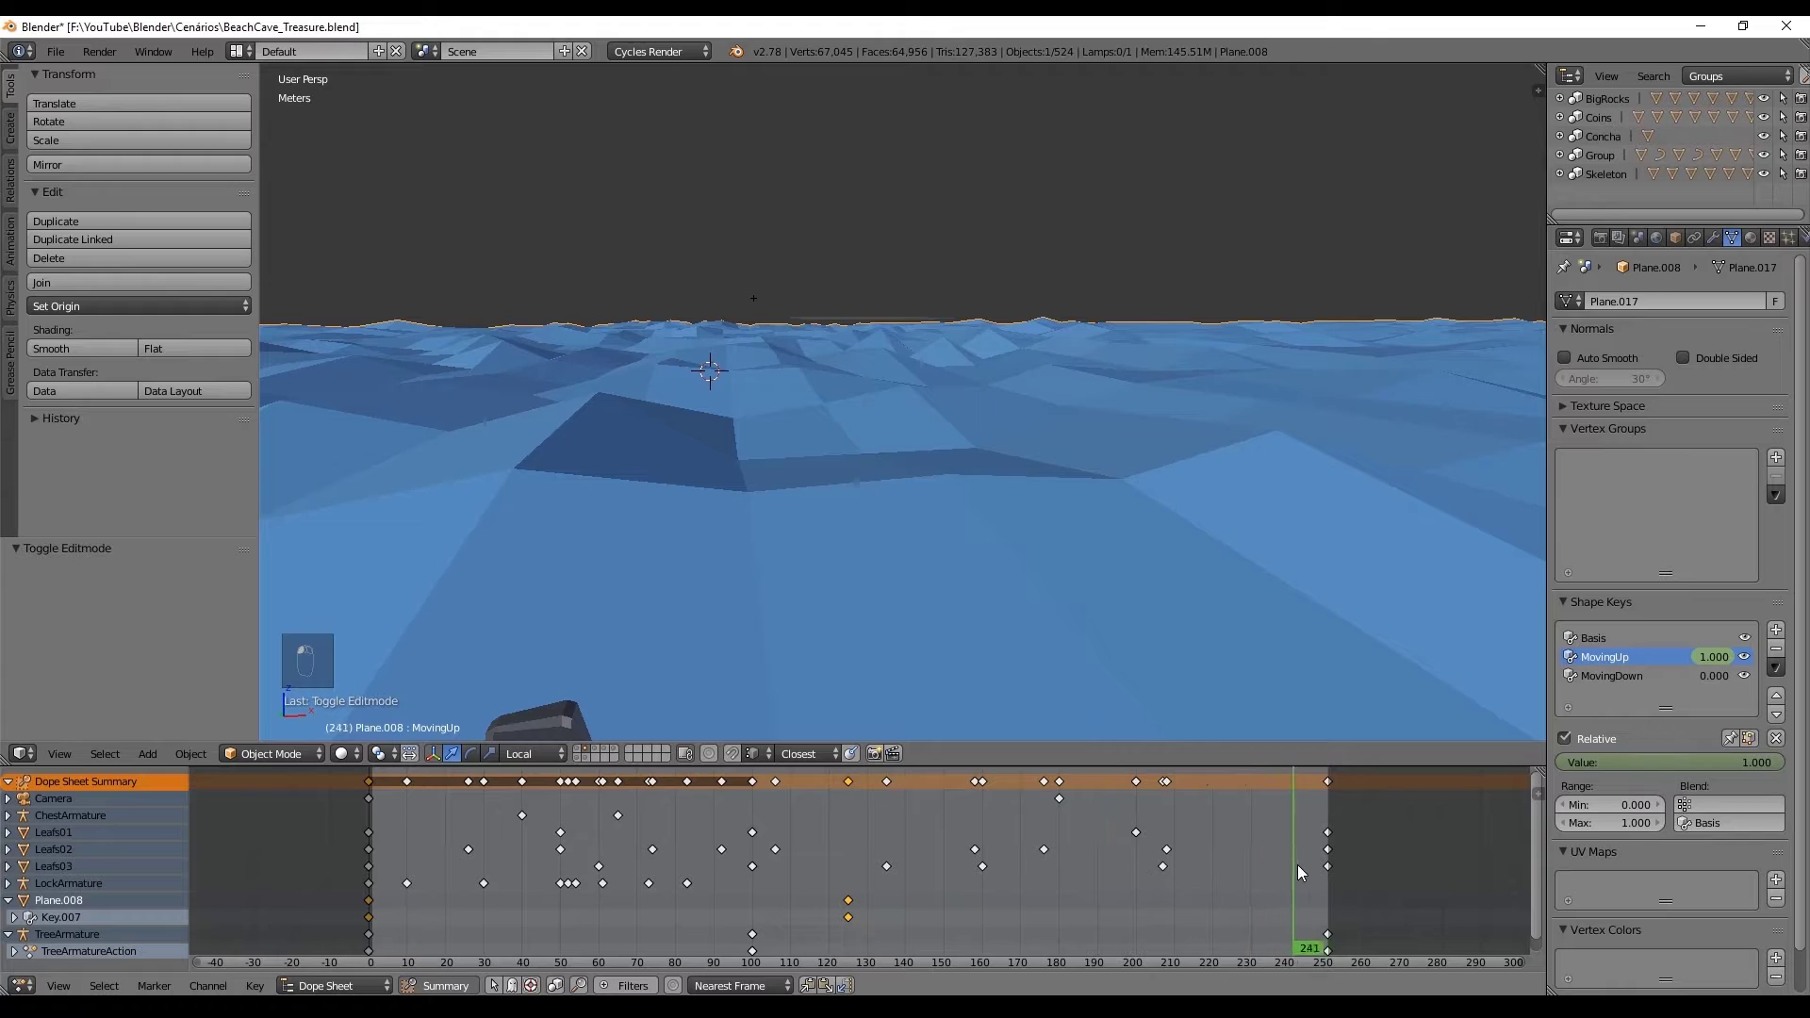
{"action": "left_click_drag", "start_coordinate": [1326, 865], "coordinate": [1328, 865]}
{"action": "left_click", "coordinate": [1597, 764]}
{"action": "key", "text": "Return"}
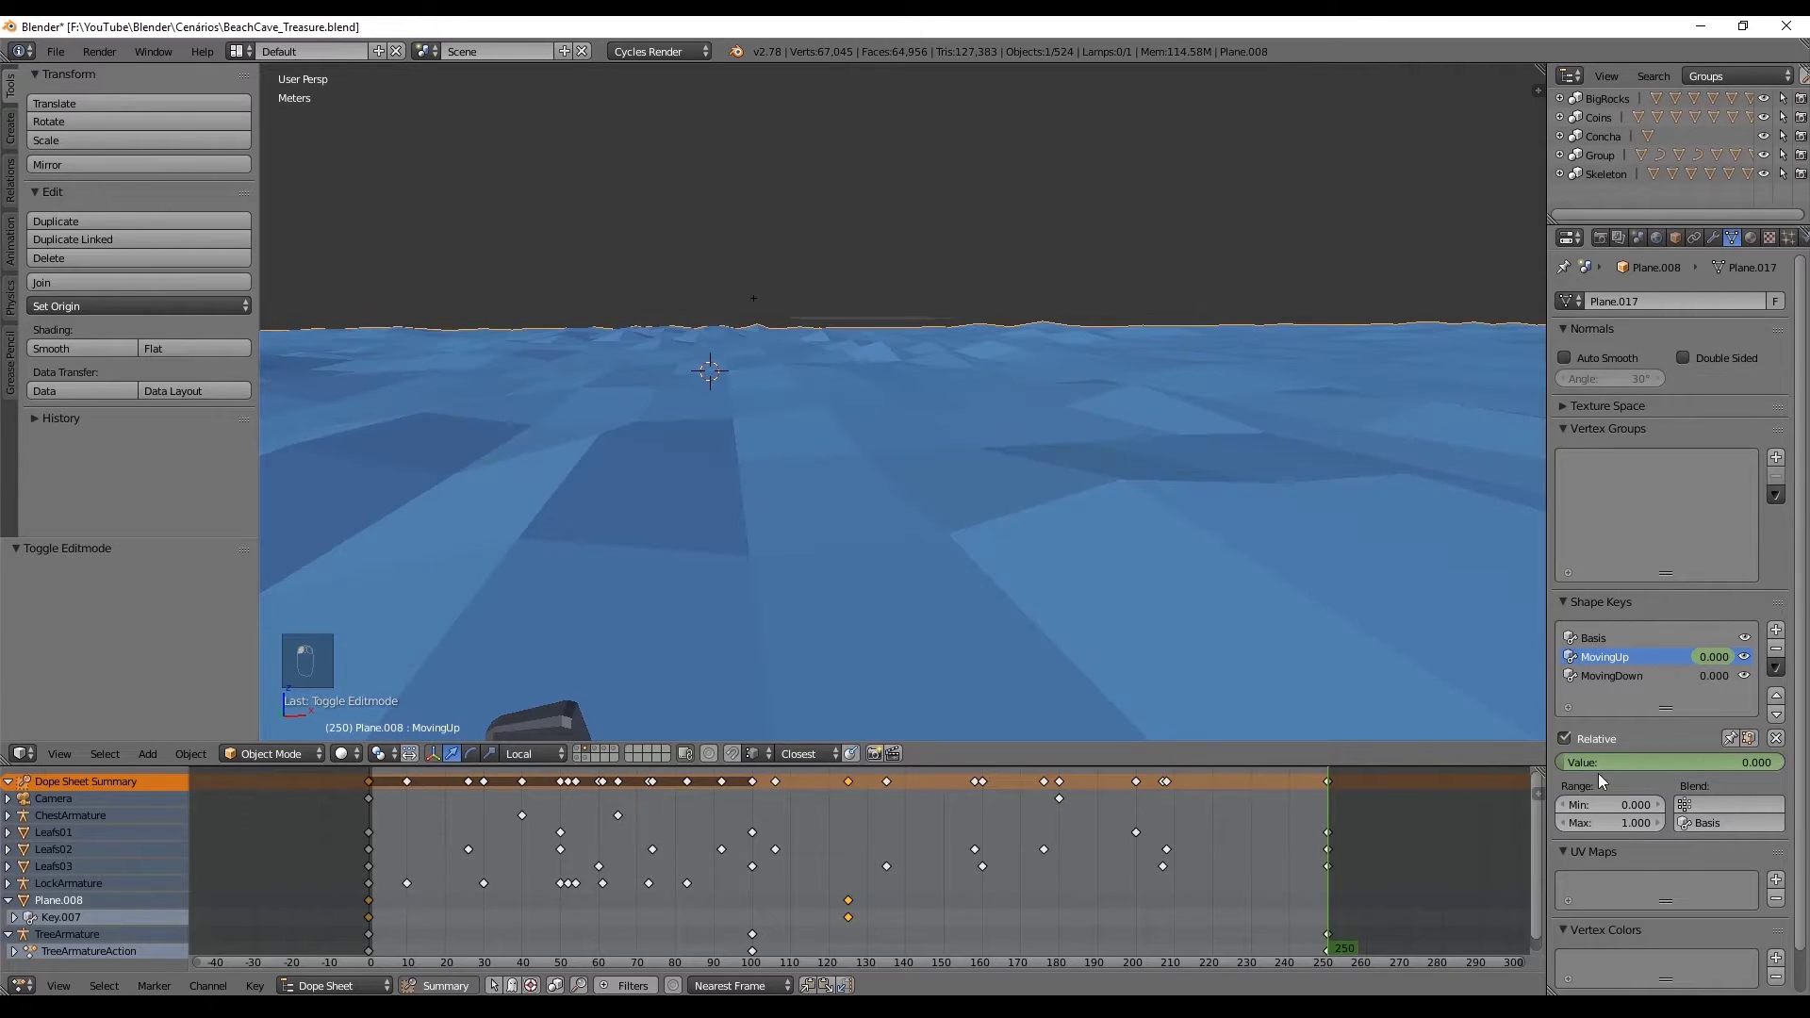
{"action": "right_click", "coordinate": [1615, 756]}
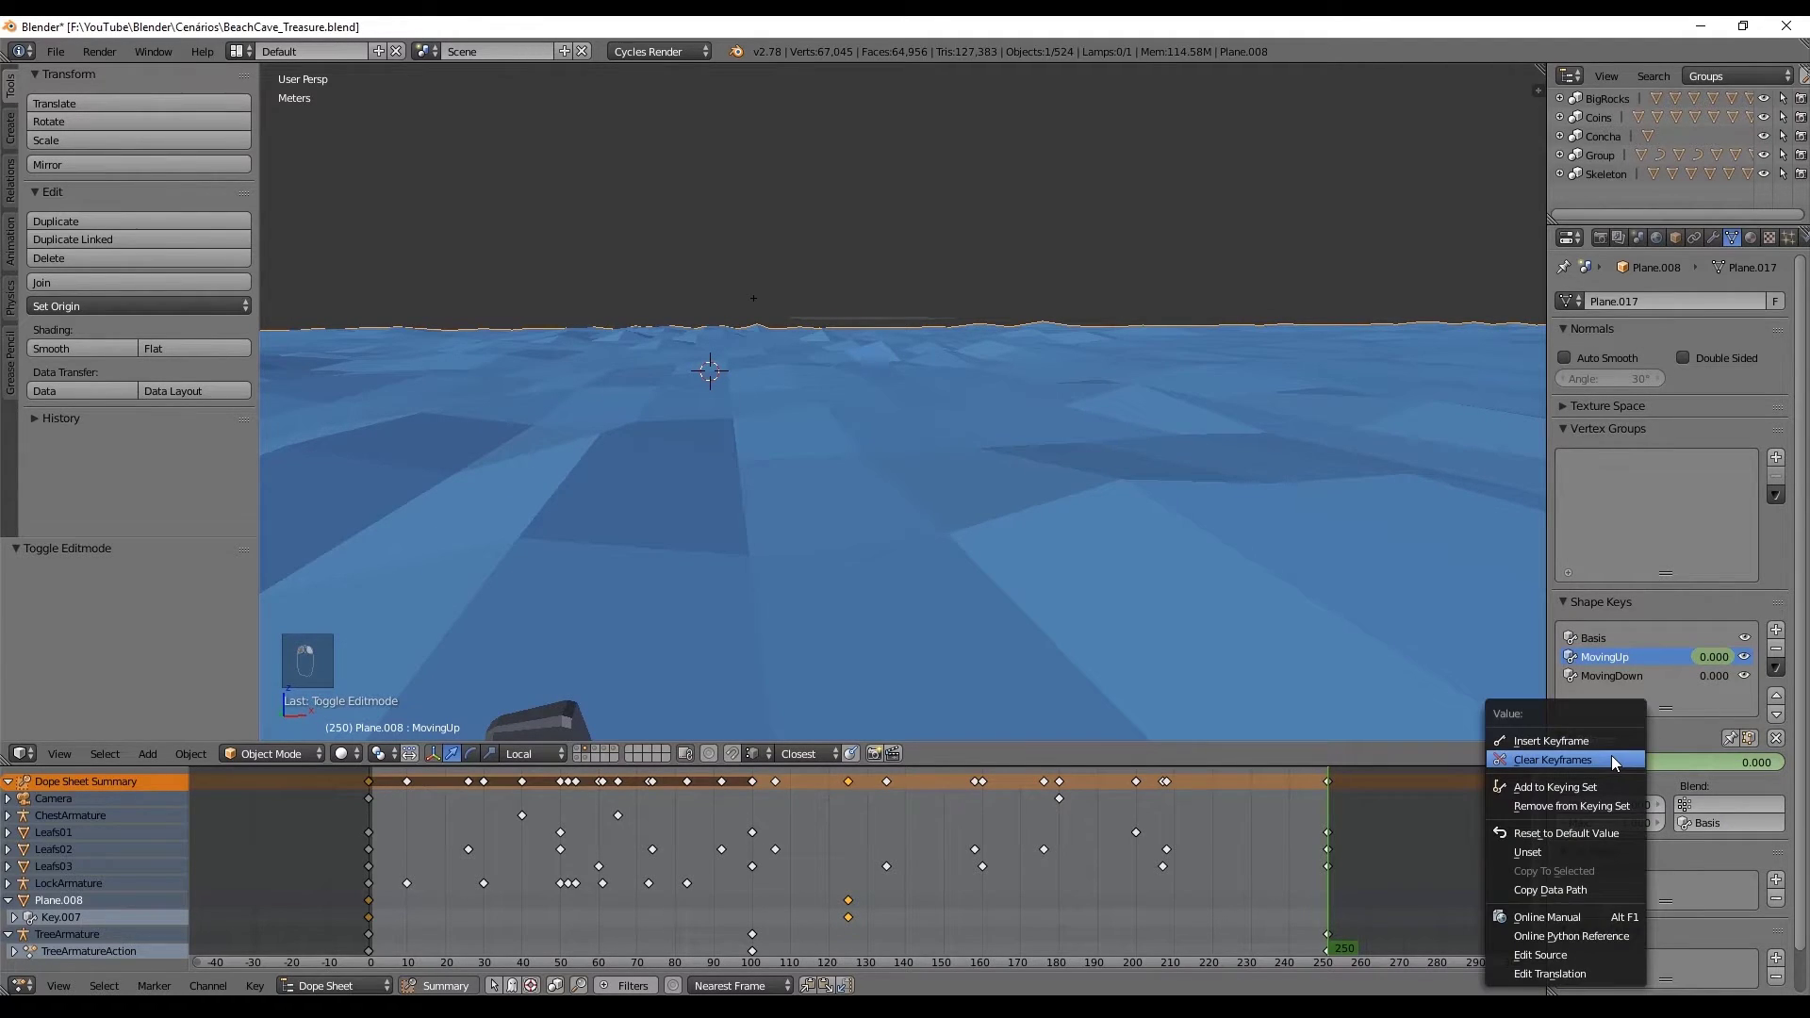
{"action": "left_click", "coordinate": [1611, 737]}
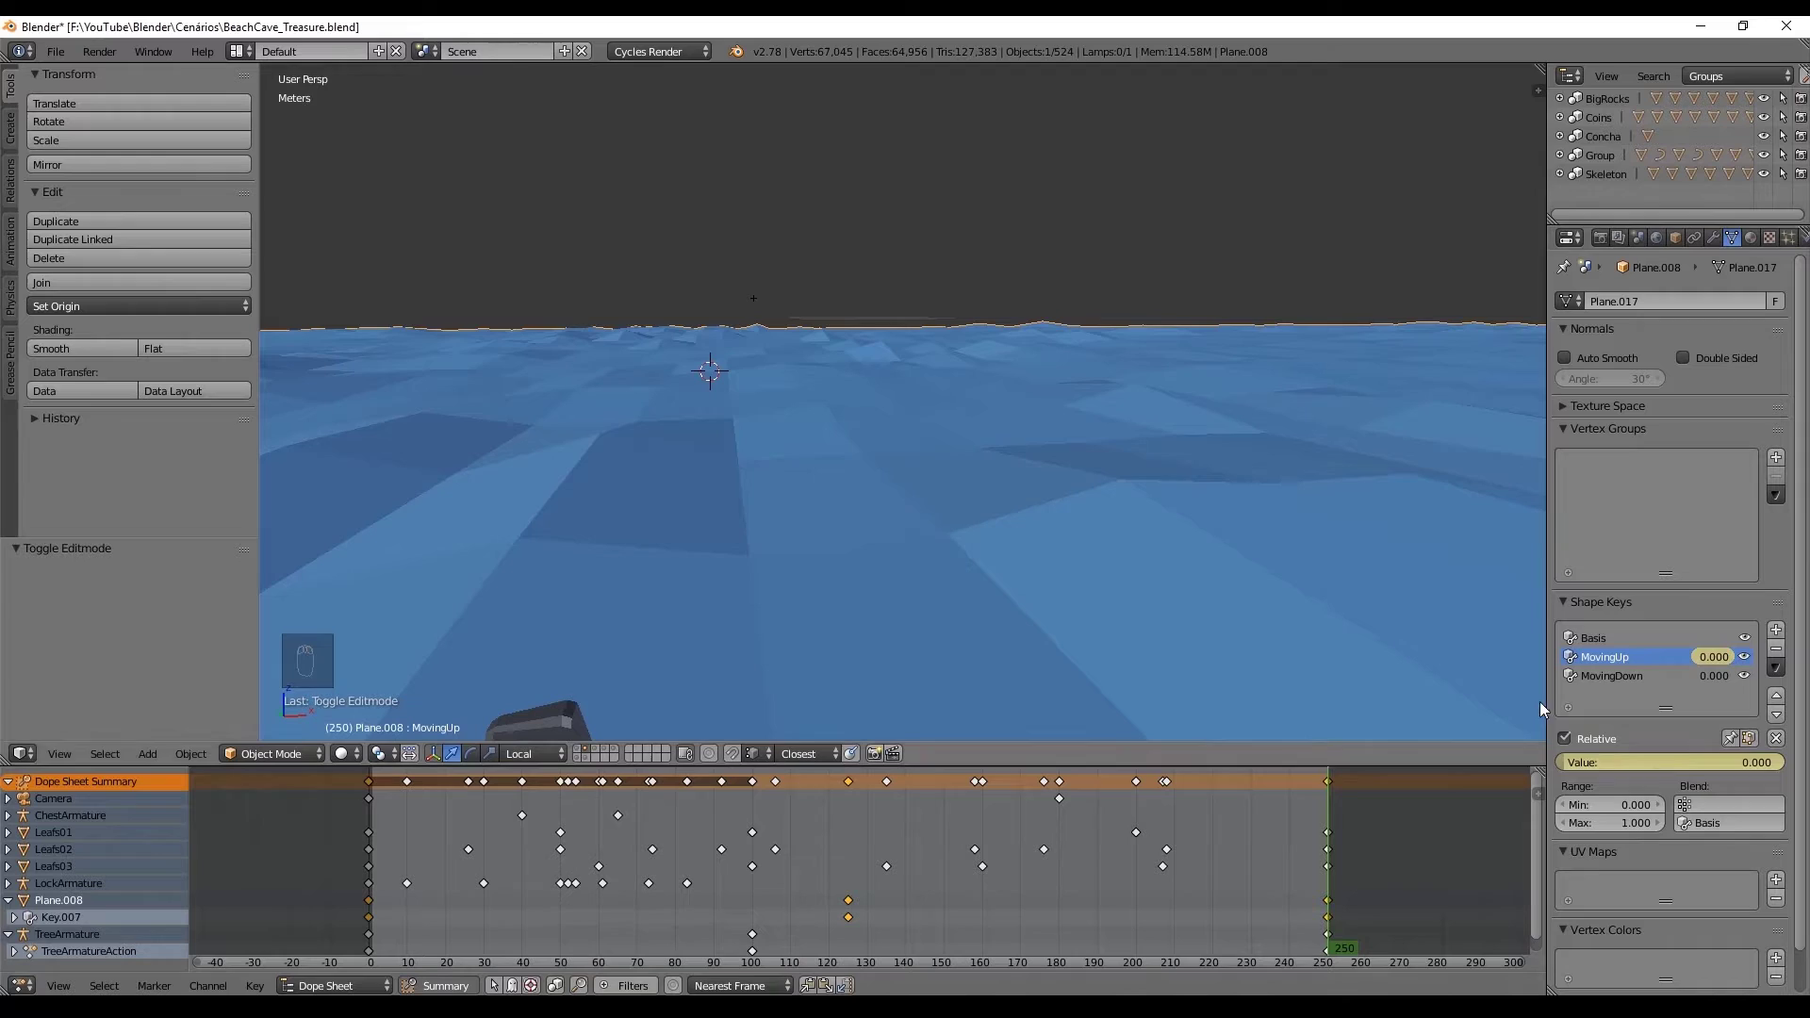
- Insert a keyframe for the MovingDown shape key at frame 250 with its value at 0
{"action": "left_click", "coordinate": [1607, 676]}
{"action": "right_click", "coordinate": [1603, 760]}
{"action": "left_click", "coordinate": [1601, 733]}
- Set the MovingDown shape key's value to 1 at frame 125 and keyframe it
{"action": "left_click_drag", "start_coordinate": [1335, 822], "coordinate": [848, 866]}
{"action": "double_click", "coordinate": [1692, 760]}
{"action": "type", "text": "1"}
{"action": "key", "text": "Return"}
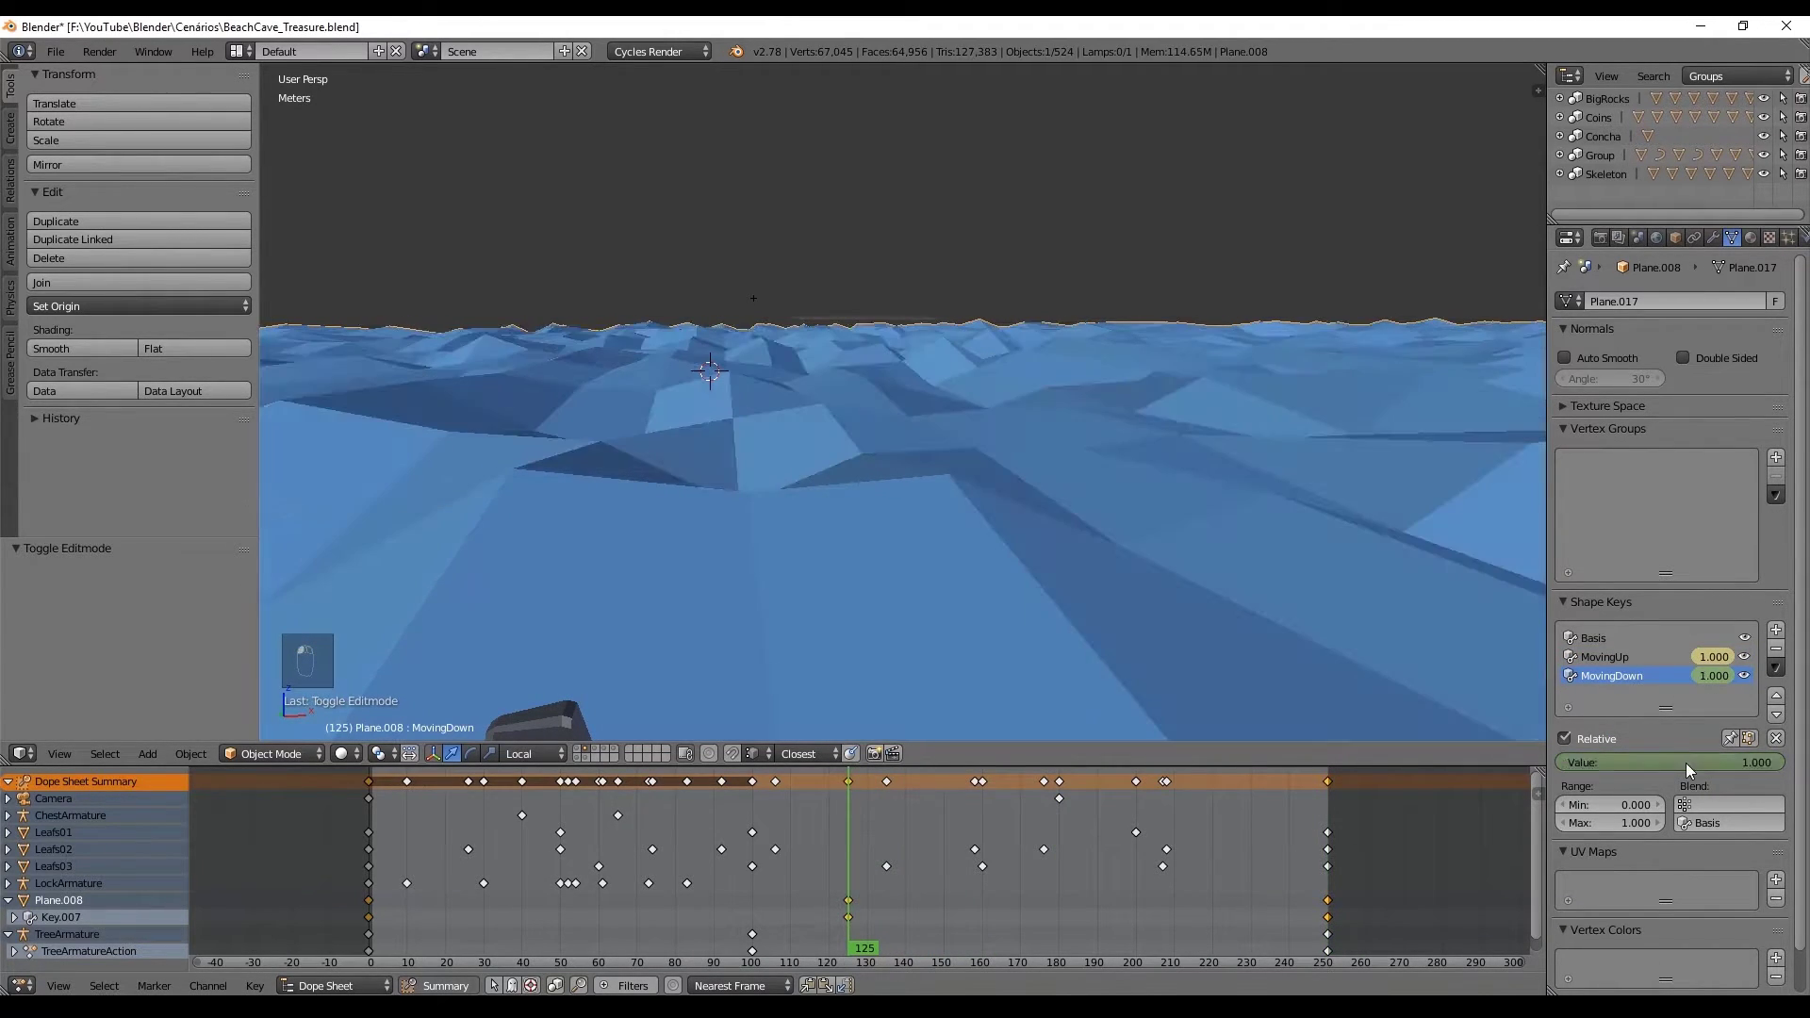
{"action": "right_click", "coordinate": [1686, 762]}
{"action": "left_click", "coordinate": [1676, 741]}
- Set the MovingDown shape key's value to 0 at frame 0, keyframe it, and play back the animation
{"action": "key", "text": "shift+Left"}
{"action": "left_click", "coordinate": [1676, 763]}
{"action": "type", "text": "0"}
{"action": "key", "text": "Return"}
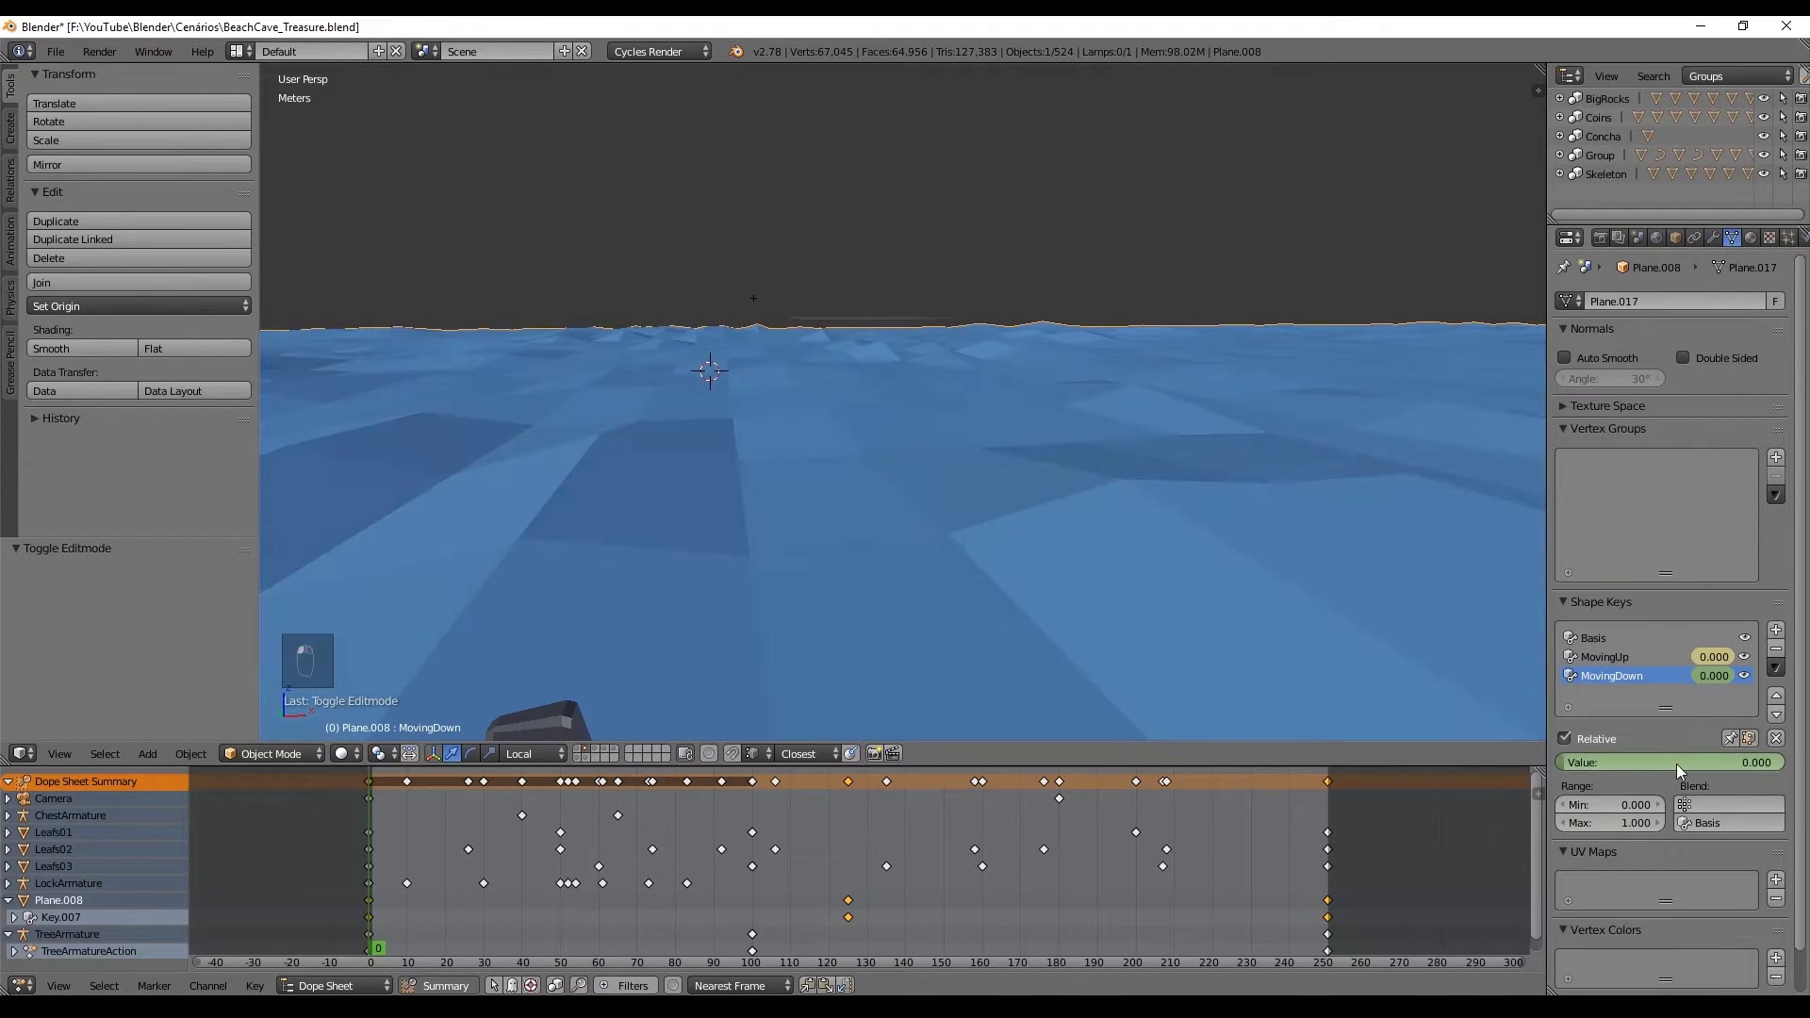
{"action": "right_click", "coordinate": [1676, 763]}
{"action": "left_click", "coordinate": [1673, 741]}
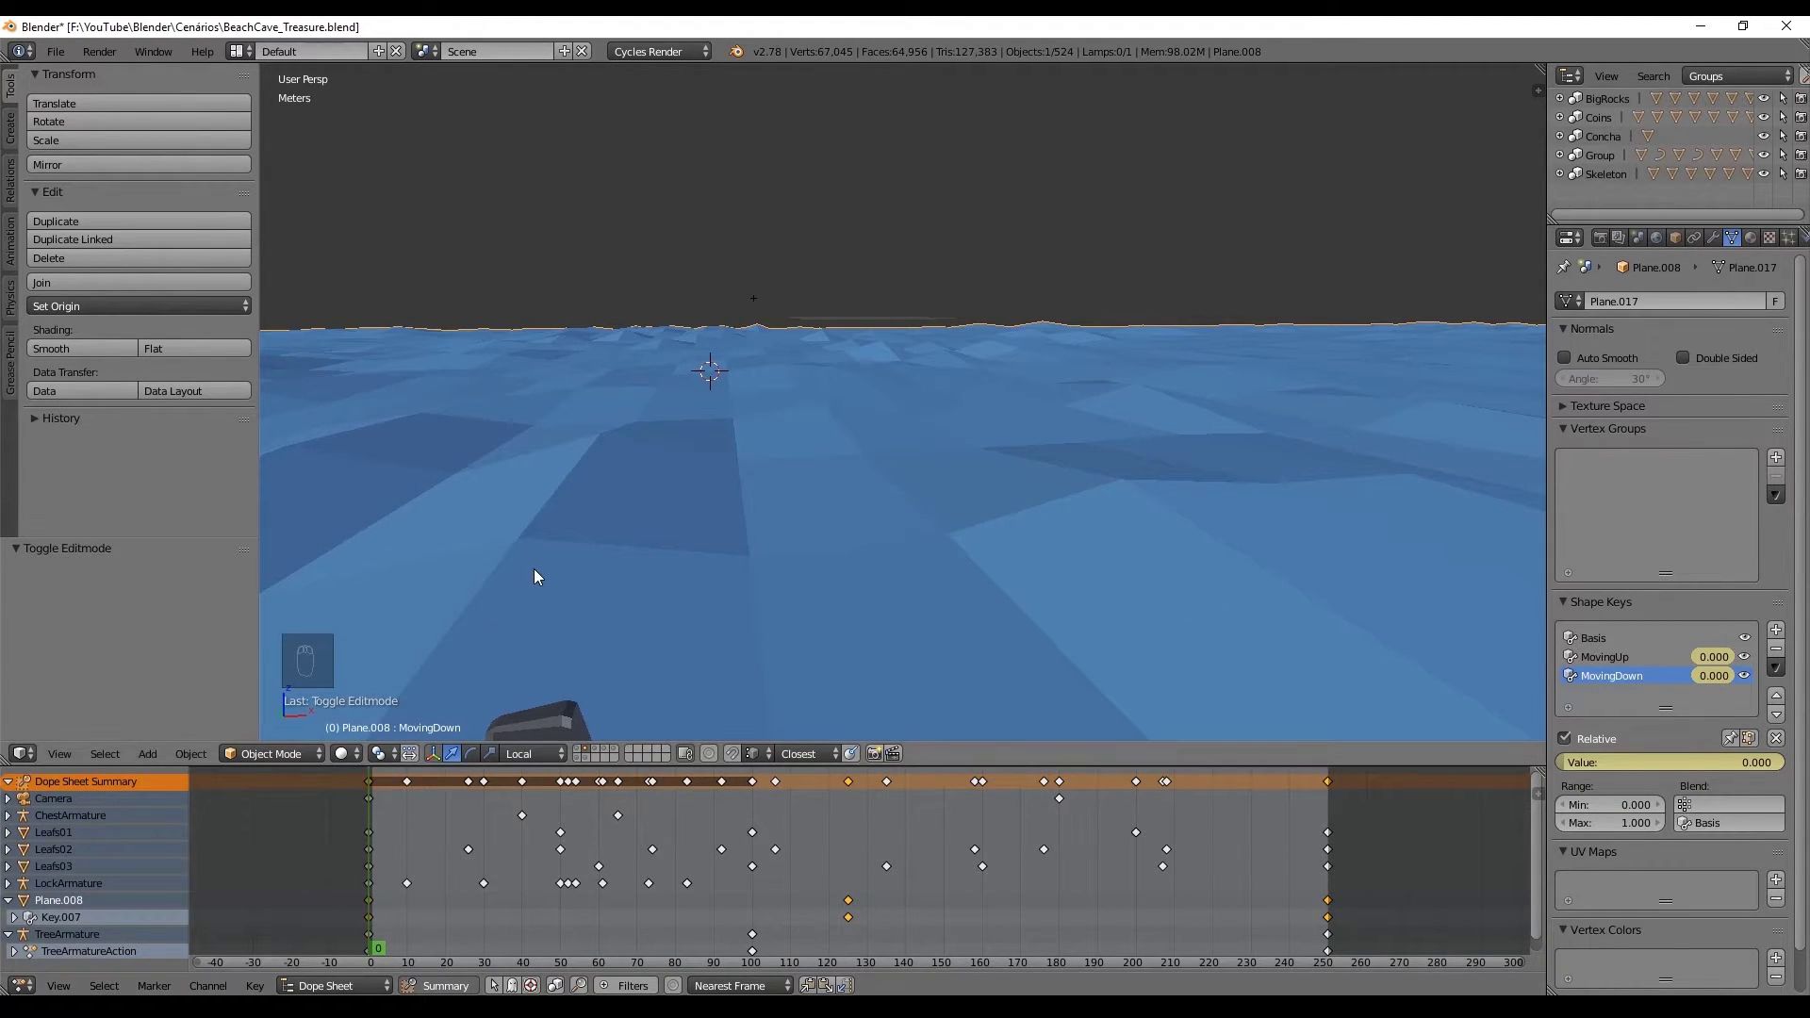
{"action": "key", "text": "alt+a"}
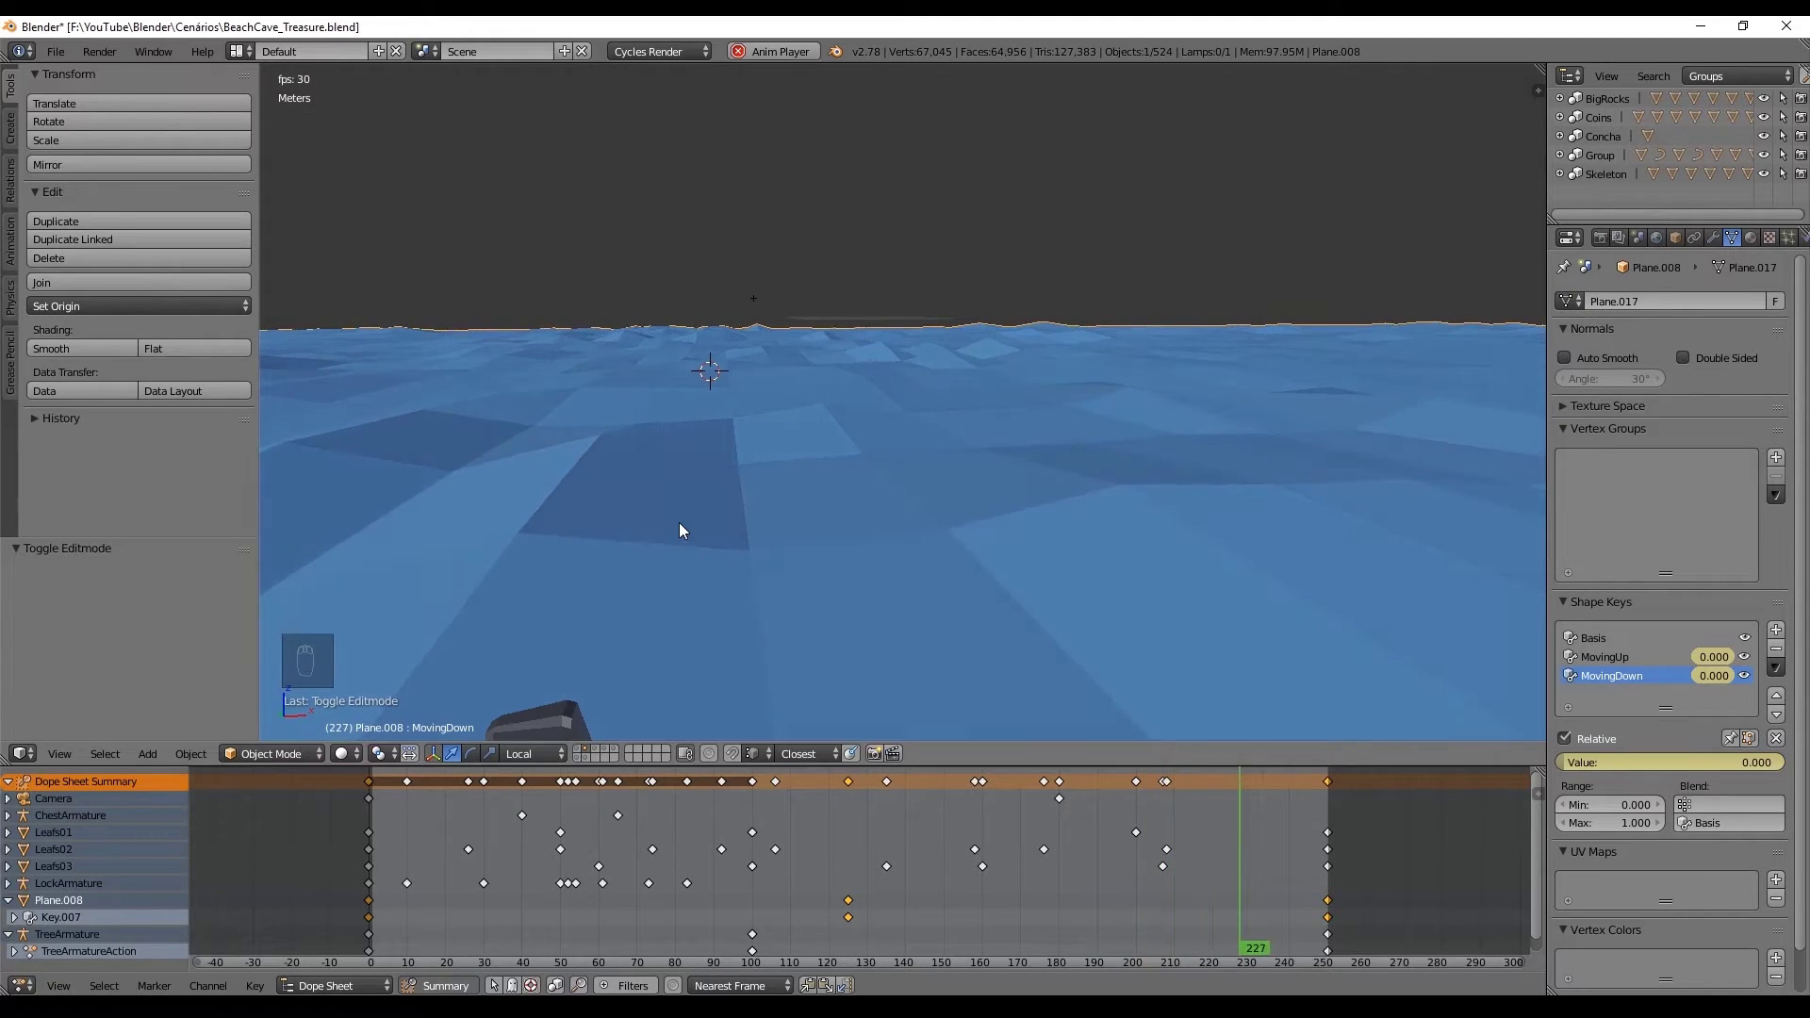
{"action": "key", "text": "alt+a"}
- Expand the Key.007 channels in the dope sheet and move the MovingUp keyframe from frame 125 to frame 90
{"action": "left_click", "coordinate": [841, 886]}
{"action": "left_click", "coordinate": [14, 918]}
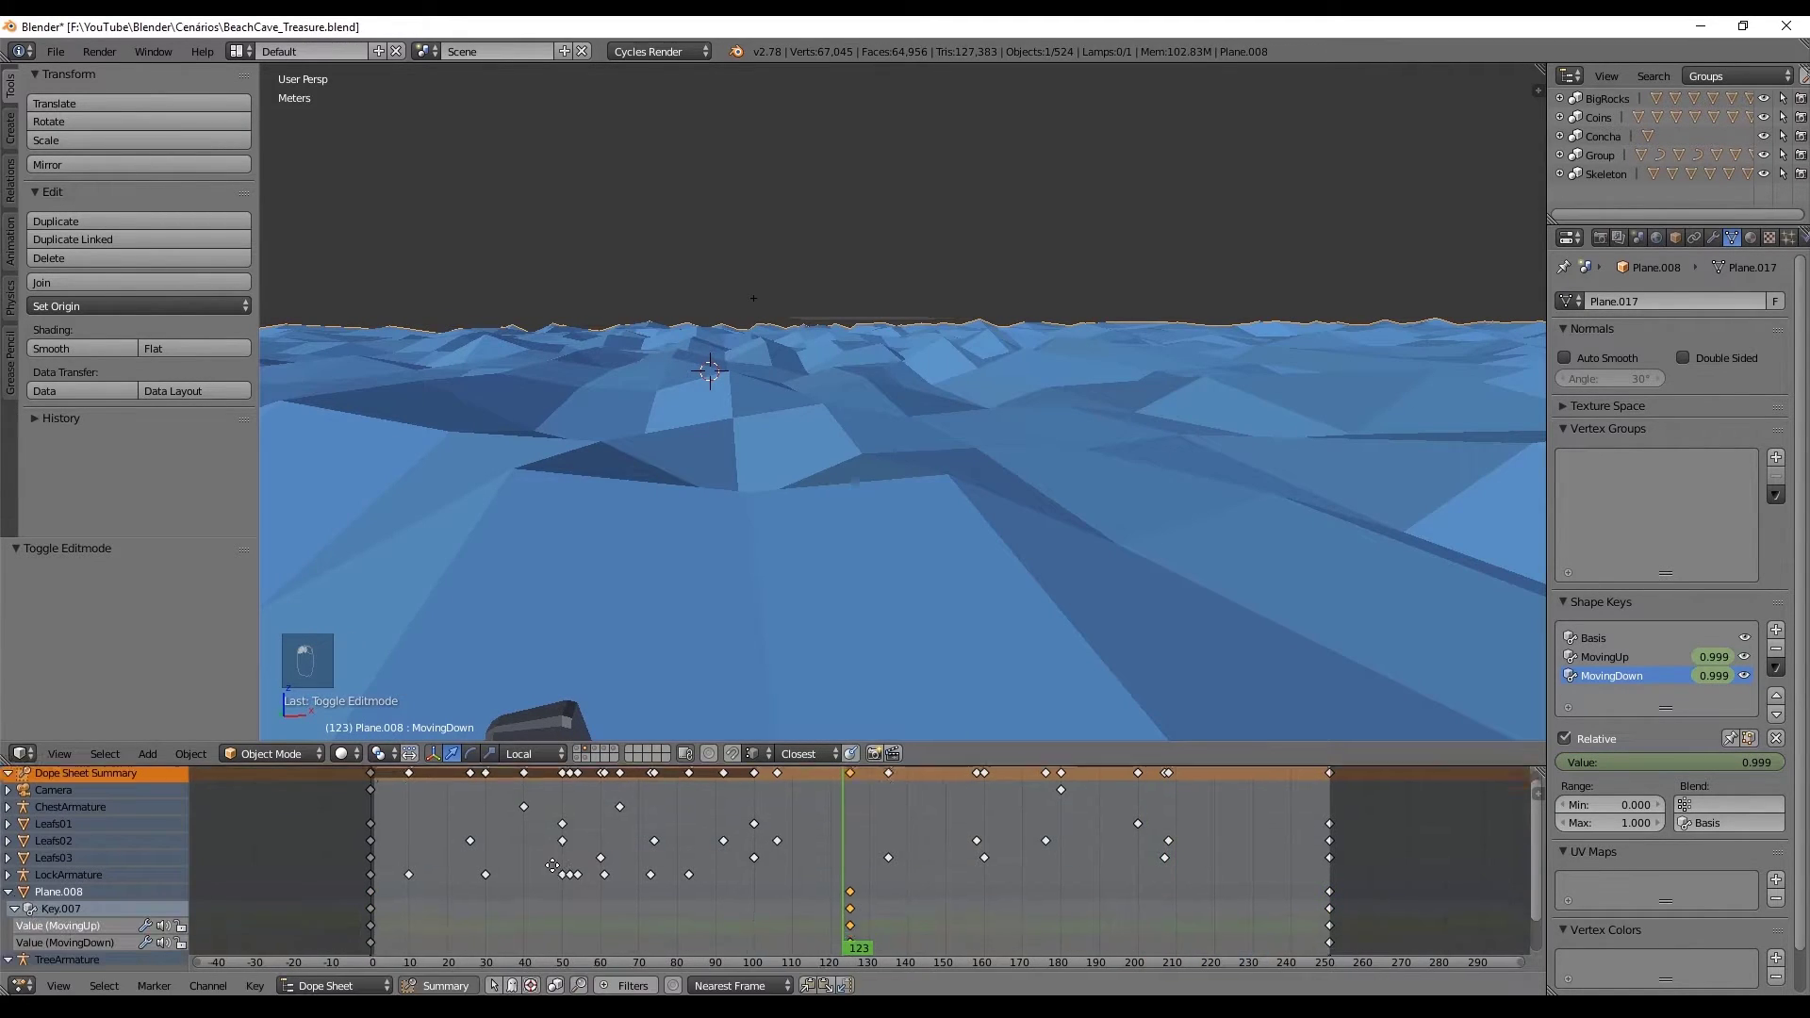
{"action": "middle_click_drag", "start_coordinate": [820, 928], "coordinate": [833, 889]}
{"action": "right_click", "coordinate": [862, 894]}
{"action": "key", "text": "g"}
{"action": "left_click", "coordinate": [731, 903]}
- Move the MovingDown keyframe from frame 125 to frame 180 and preview the wave motion
{"action": "right_click", "coordinate": [861, 912]}
{"action": "key", "text": "g"}
{"action": "left_click", "coordinate": [1075, 915]}
{"action": "key", "text": "alt+a"}
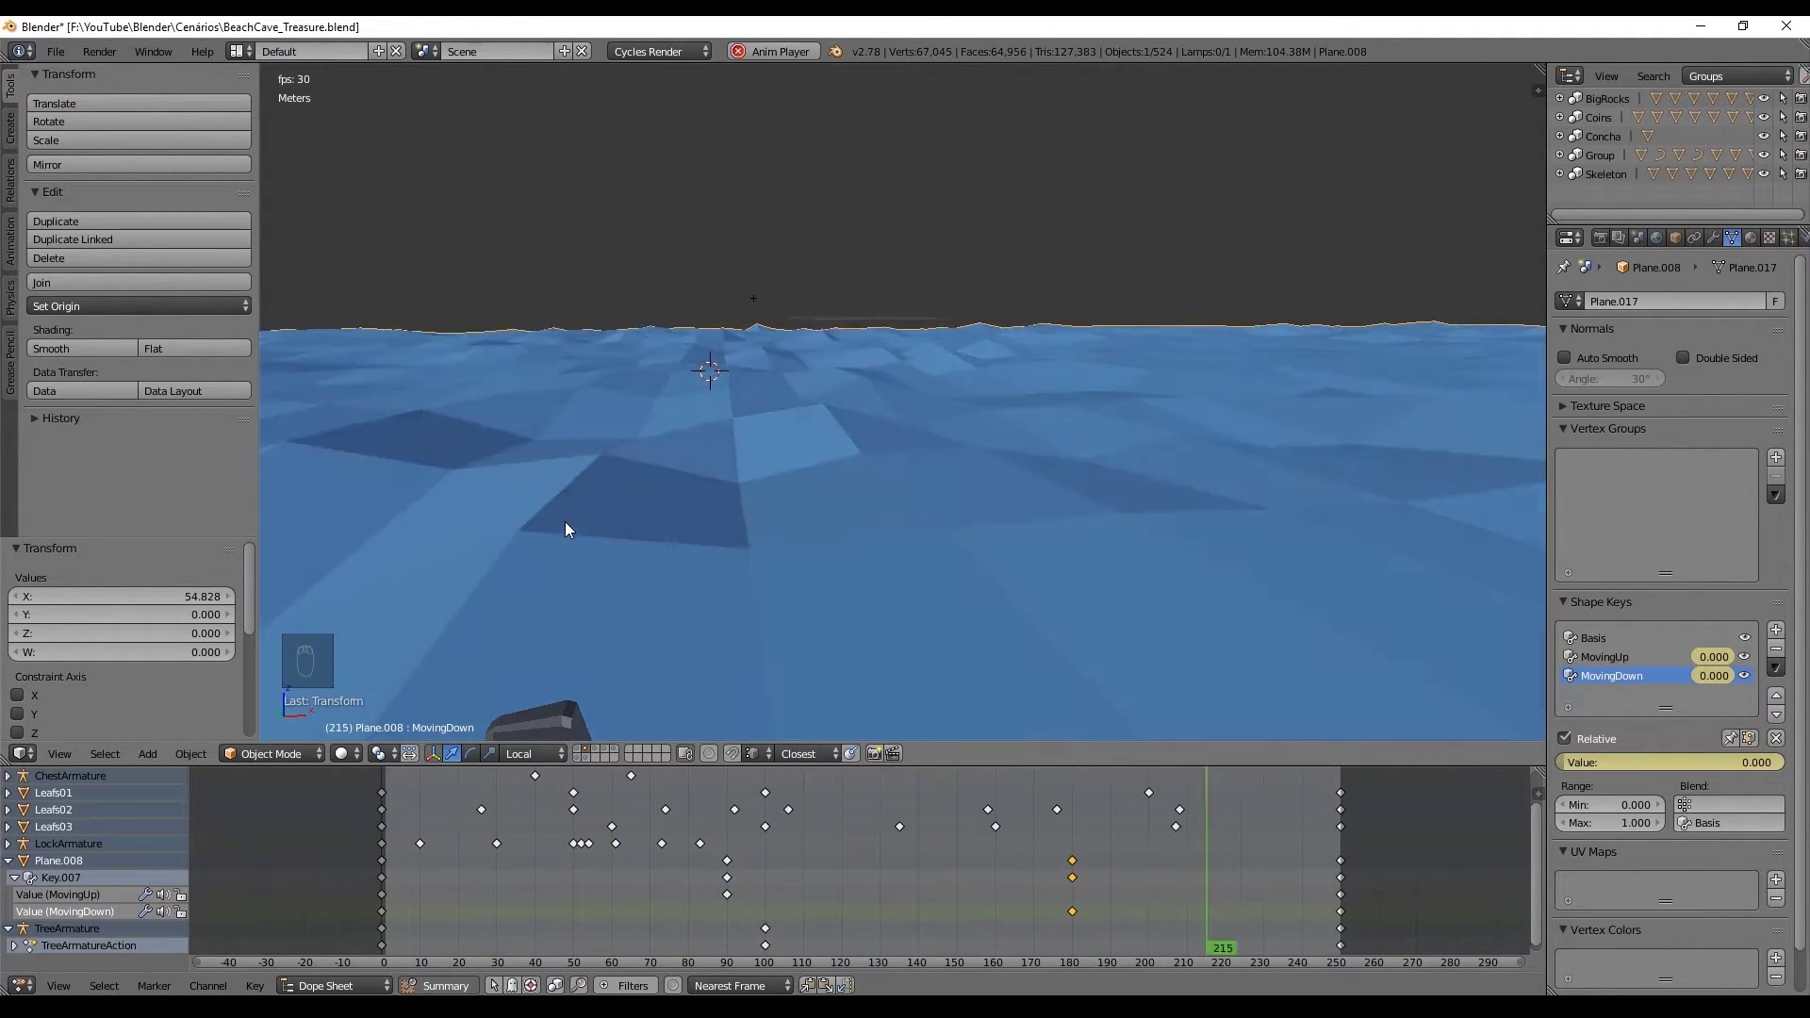
{"action": "key", "text": "alt+a"}
{"action": "key", "text": "ctrl+z"}
- Keyframe the MovingDown shape key at frame 60 with a value of 0.487 and preview the animation
{"action": "left_click", "coordinate": [611, 874]}
{"action": "right_click", "coordinate": [1659, 762]}
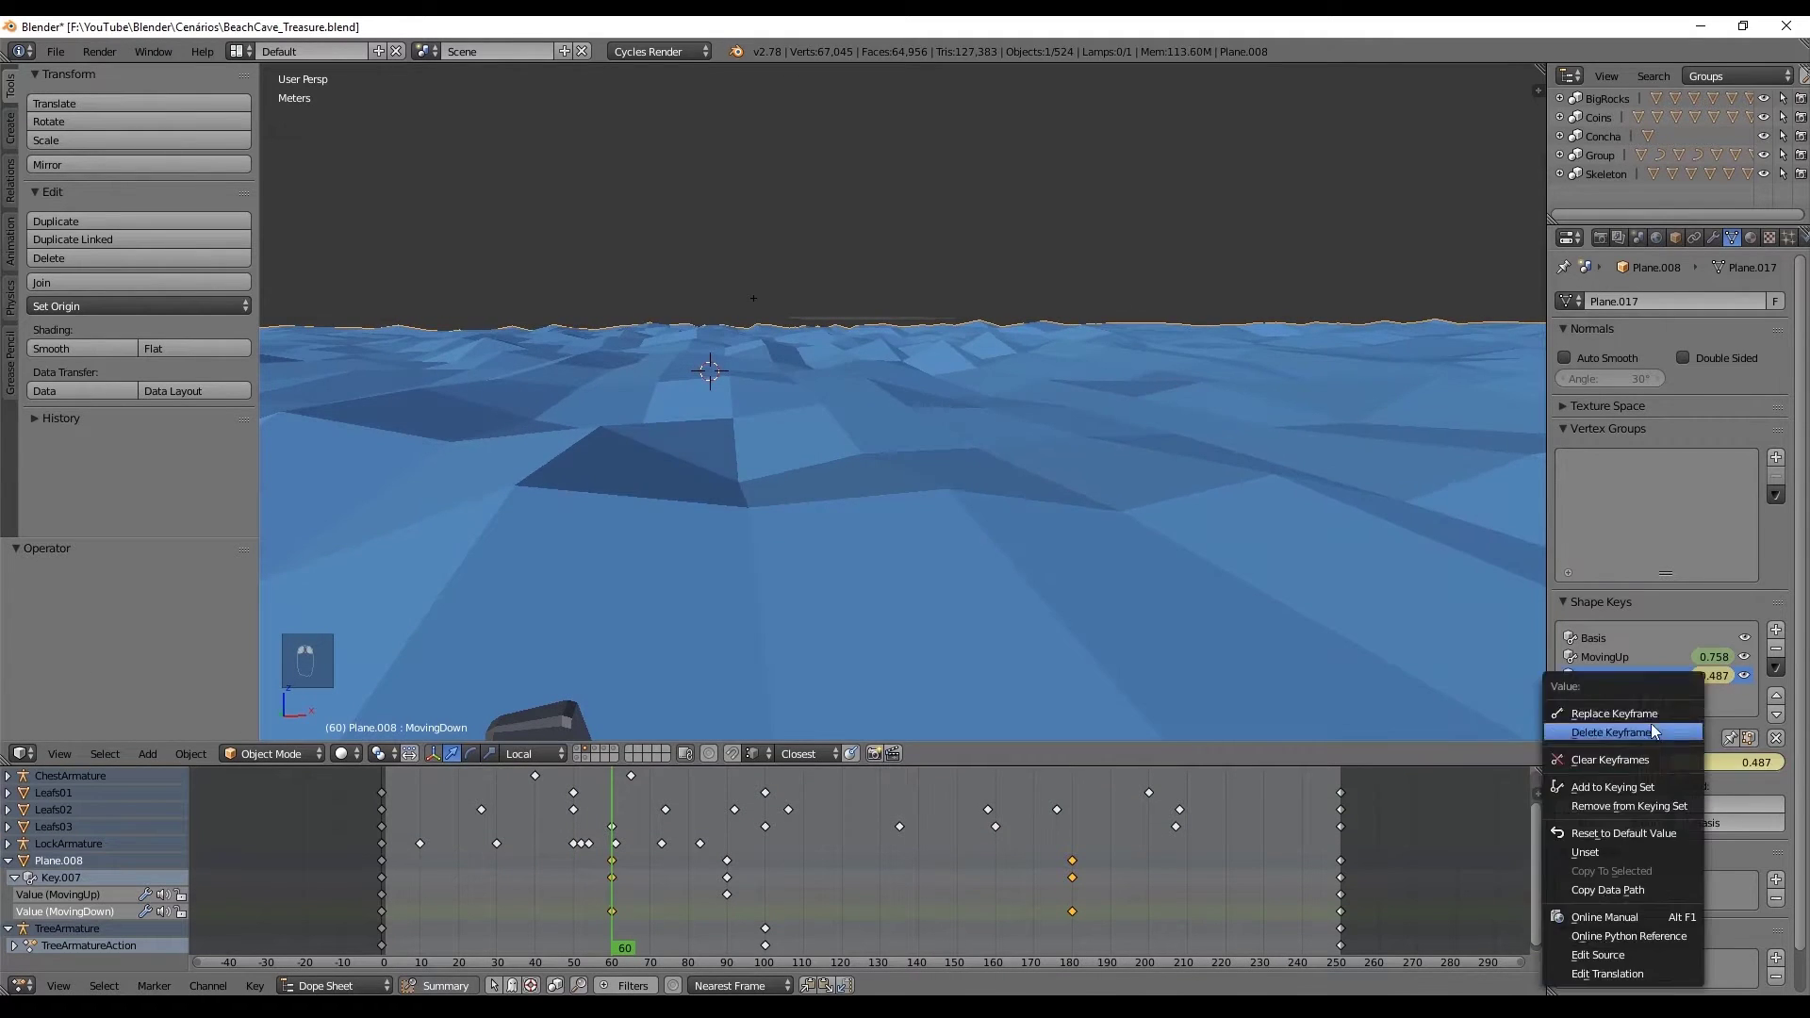
{"action": "left_click", "coordinate": [1603, 717]}
{"action": "key", "text": "alt+a"}
{"action": "key", "text": "alt+a"}
- Keyframe the MovingDown shape key at frame 120 with a value of 0.153 and preview the animation
{"action": "left_click", "coordinate": [842, 873]}
{"action": "right_click", "coordinate": [1604, 761]}
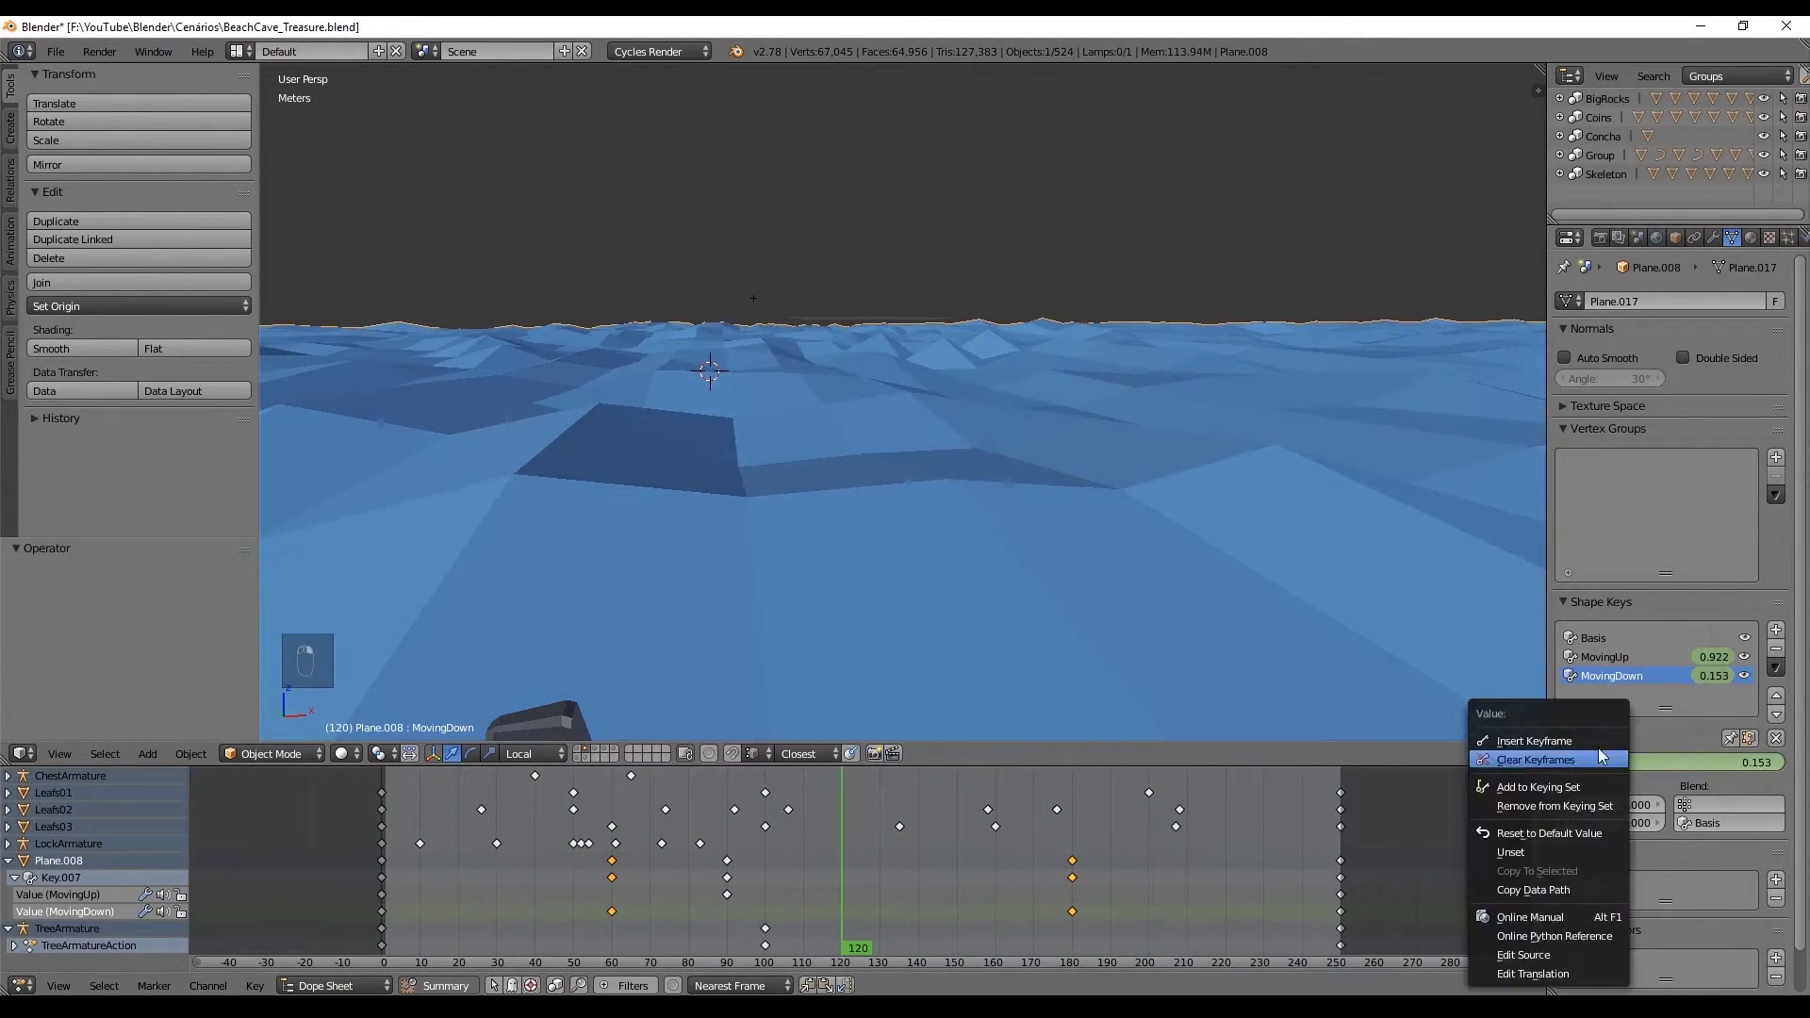
{"action": "left_click", "coordinate": [1598, 741]}
{"action": "key", "text": "a"}
{"action": "key", "text": "alt+a"}
{"action": "key", "text": "alt+a"}
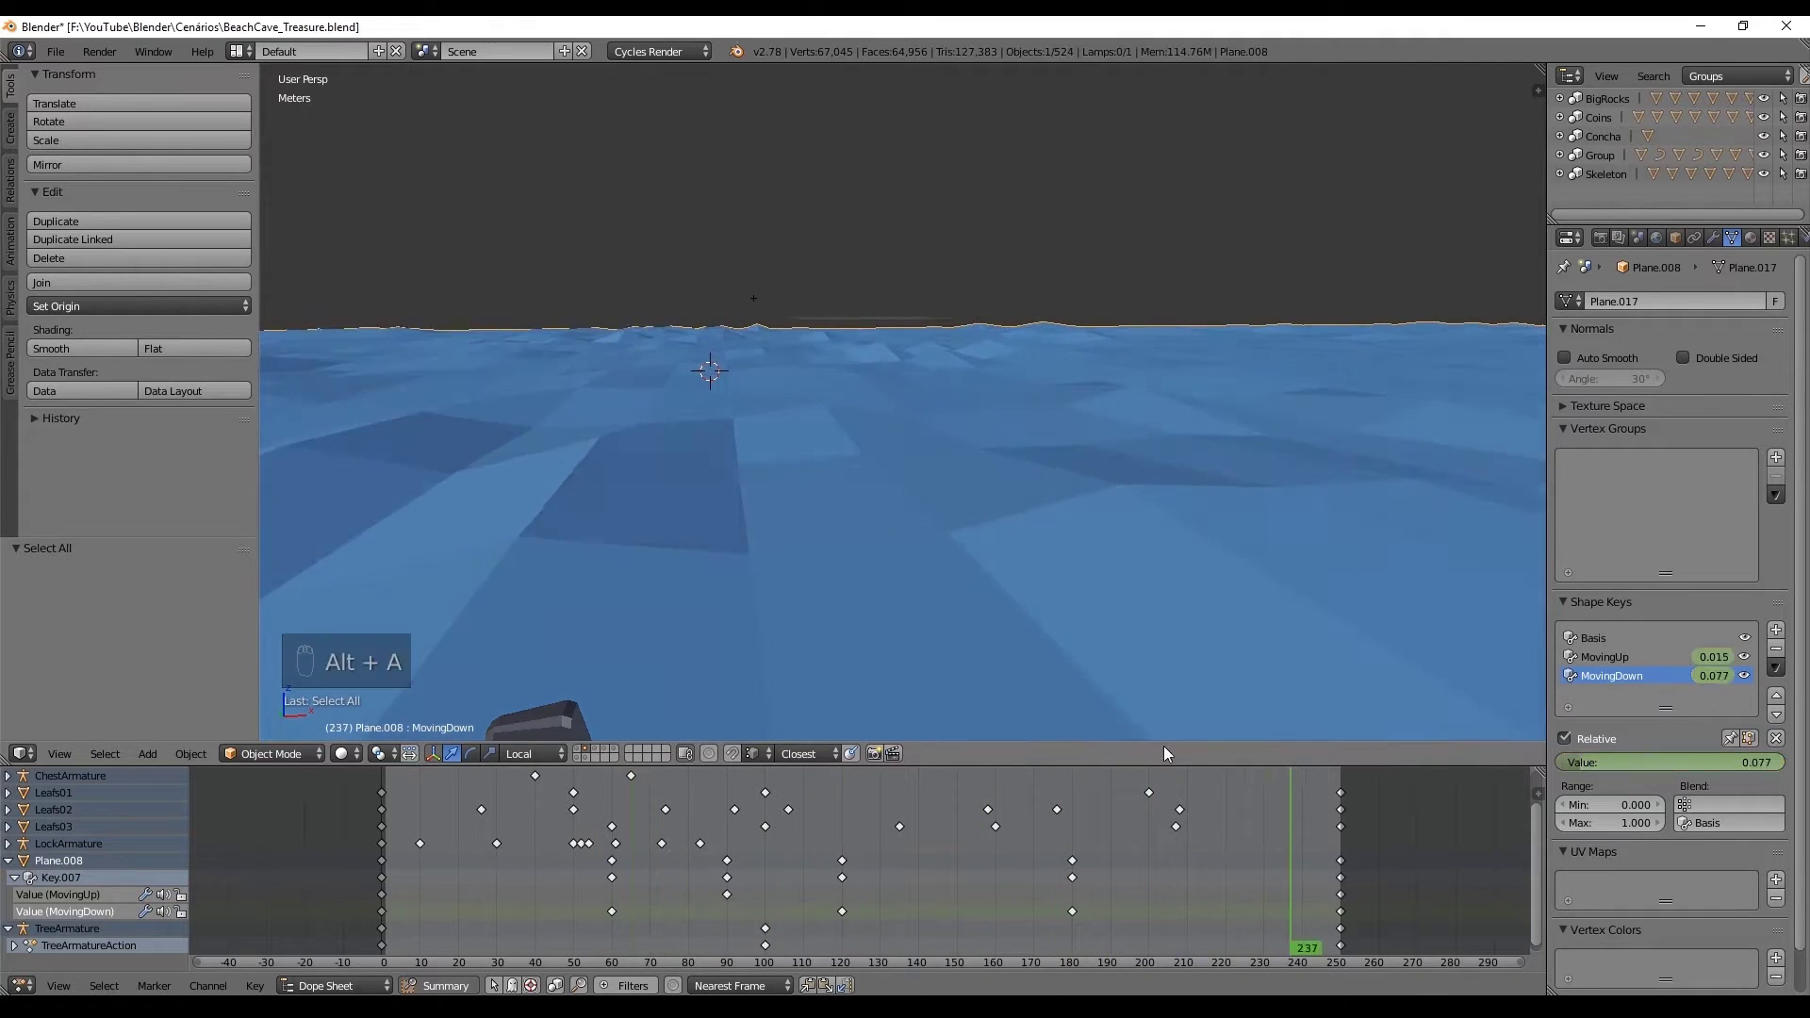
- Keyframe the MovingUp shape key at frame 160 and undo the extra keyframe near frame 198
{"action": "left_click", "coordinate": [731, 883]}
{"action": "left_click_drag", "start_coordinate": [731, 883], "coordinate": [995, 839]}
{"action": "right_click", "coordinate": [1622, 762]}
{"action": "left_click", "coordinate": [1615, 740]}
{"action": "left_click", "coordinate": [1142, 872]}
{"action": "right_click", "coordinate": [1621, 762]}
{"action": "left_click", "coordinate": [1614, 739]}
{"action": "left_click", "coordinate": [1214, 843]}
{"action": "key", "text": "ctrl+z"}
{"action": "key", "text": "ctrl+z"}
{"action": "right_click", "coordinate": [1650, 761]}
{"action": "left_click", "coordinate": [1642, 739]}
- Keyframe the MovingUp shape key at frame 222, move that keyframe to frame 210, and play back the result
{"action": "left_click", "coordinate": [1231, 864]}
{"action": "right_click", "coordinate": [1650, 762]}
{"action": "left_click", "coordinate": [1643, 739]}
{"action": "key", "text": "g"}
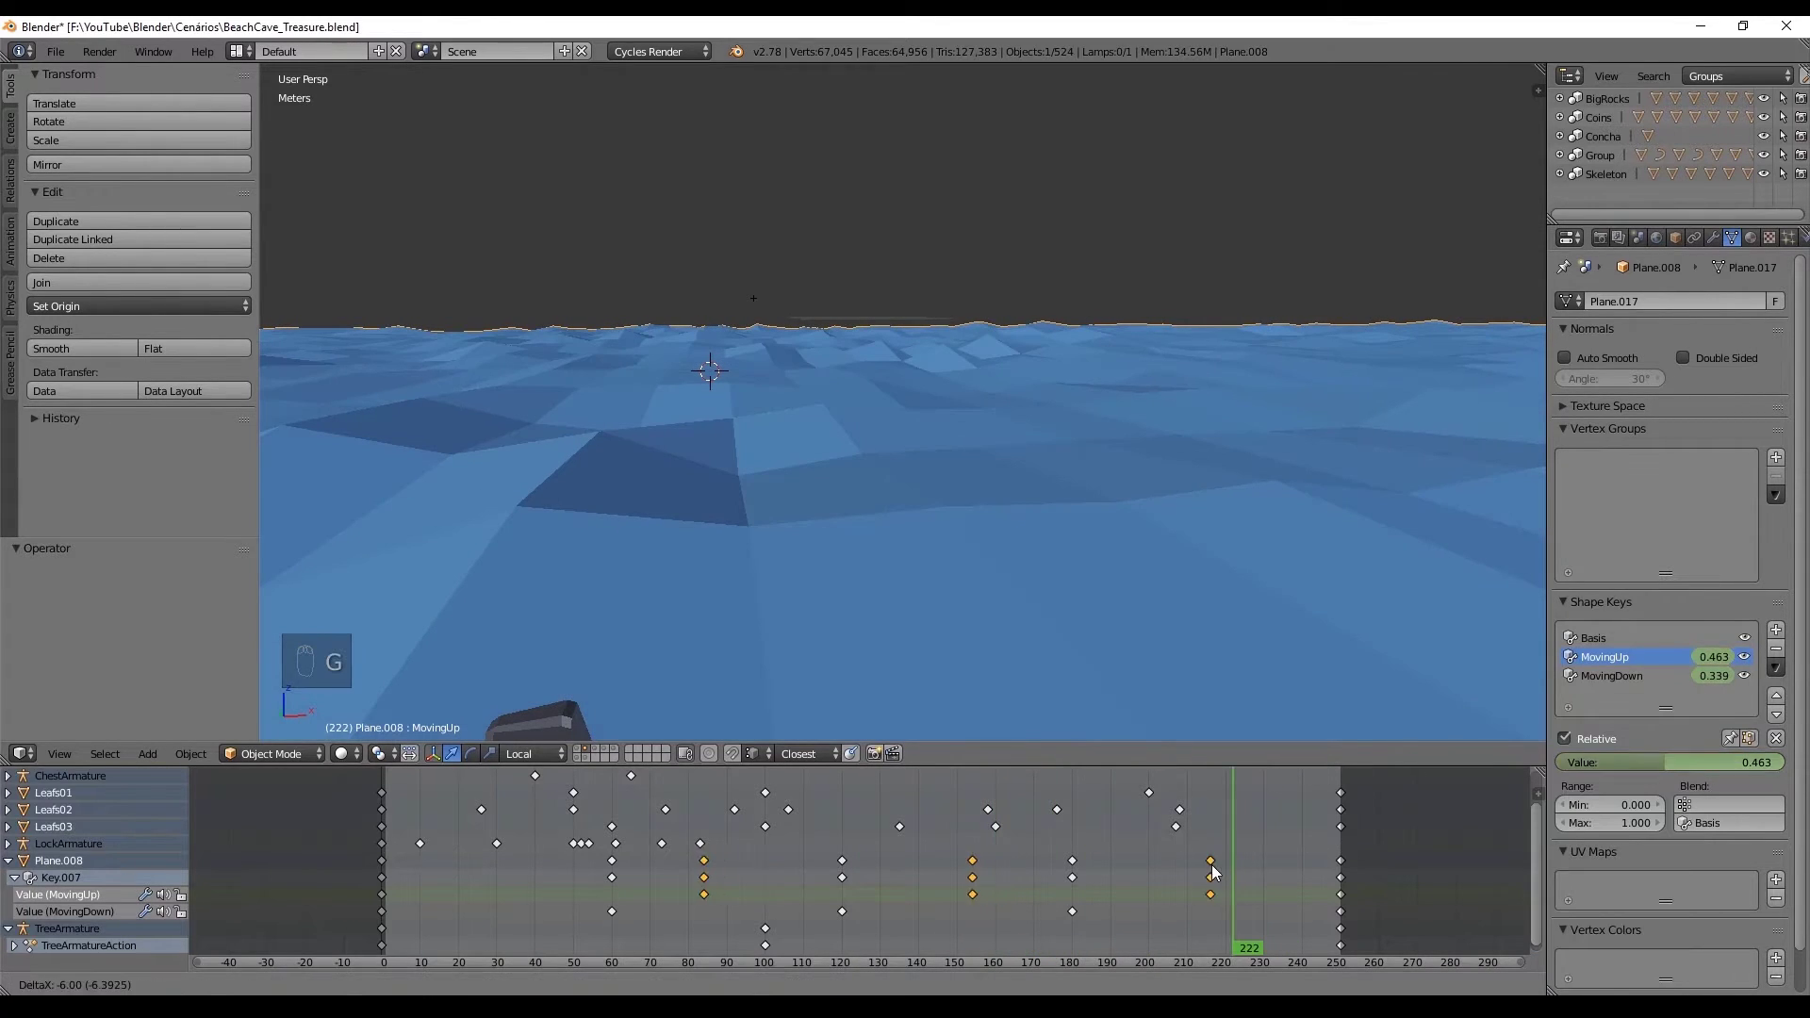
{"action": "left_click", "coordinate": [1188, 872]}
{"action": "key", "text": "alt+a"}
{"action": "key", "text": "alt+a"}
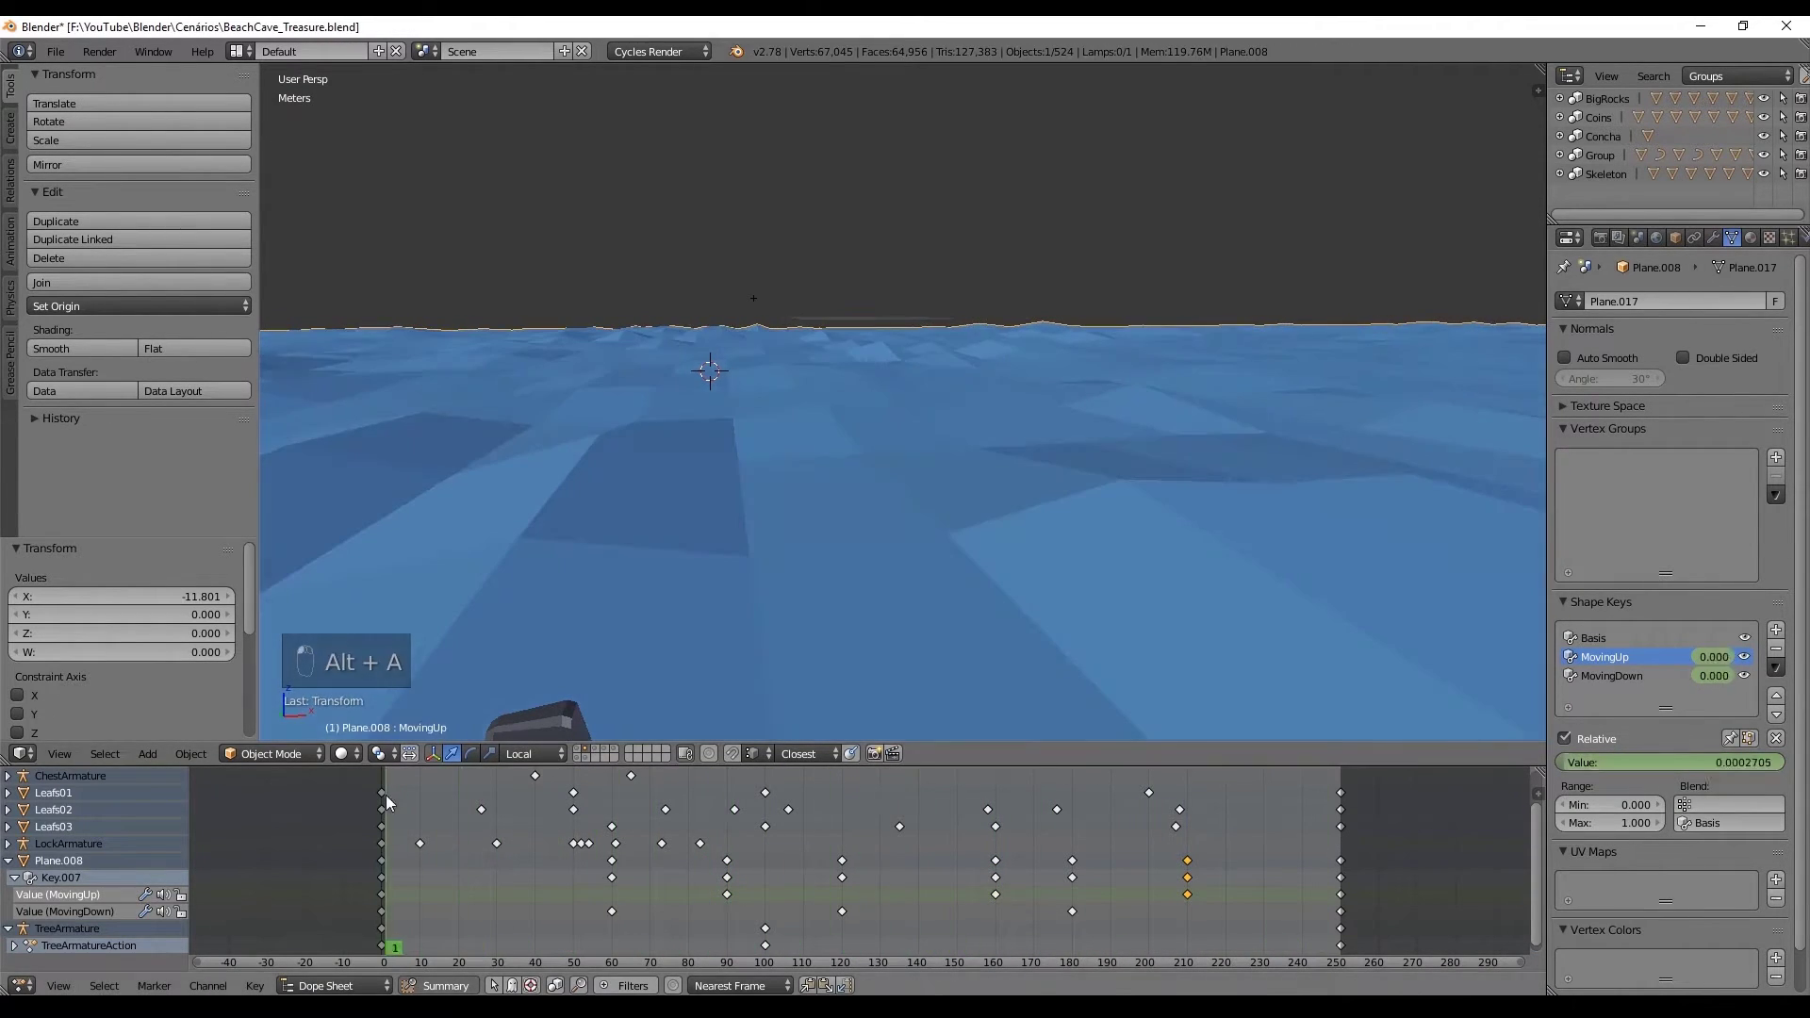
- Add a shape key named MovingRight to the ocean plane and enter Edit Mode with it active
{"action": "left_click", "coordinate": [1608, 640]}
{"action": "left_click", "coordinate": [1792, 631]}
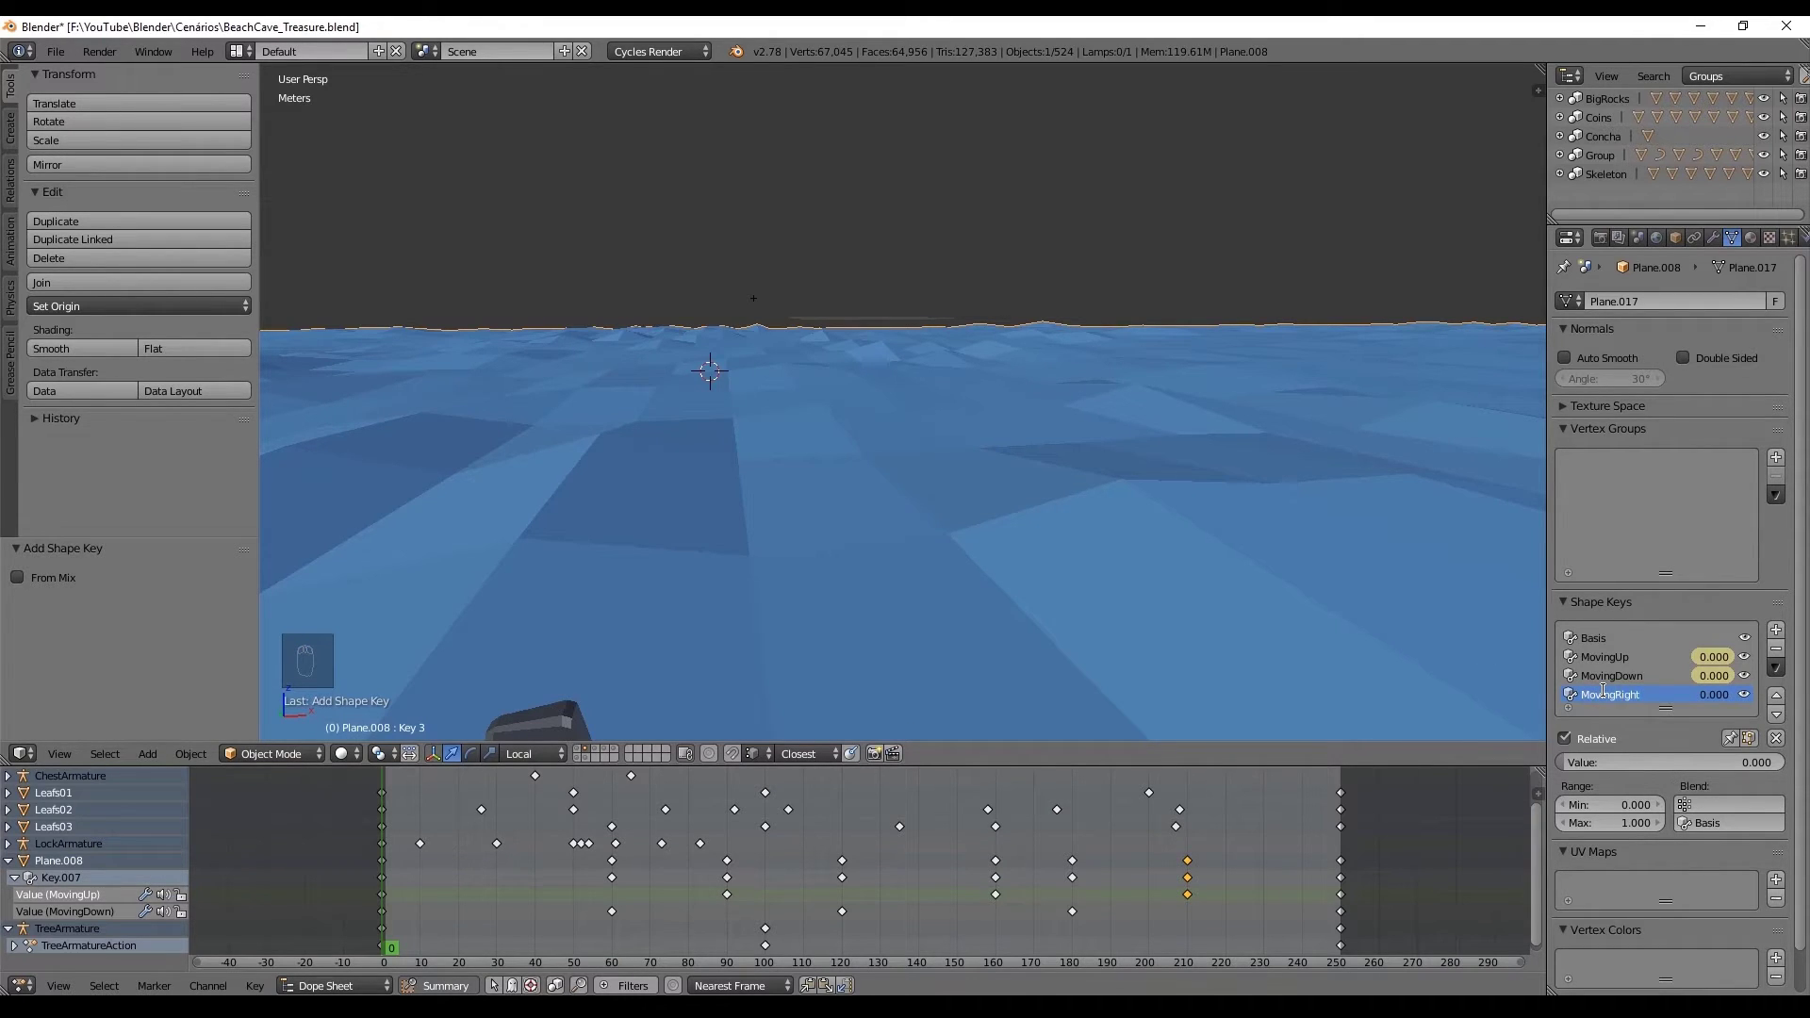
{"action": "key", "text": "Tab"}
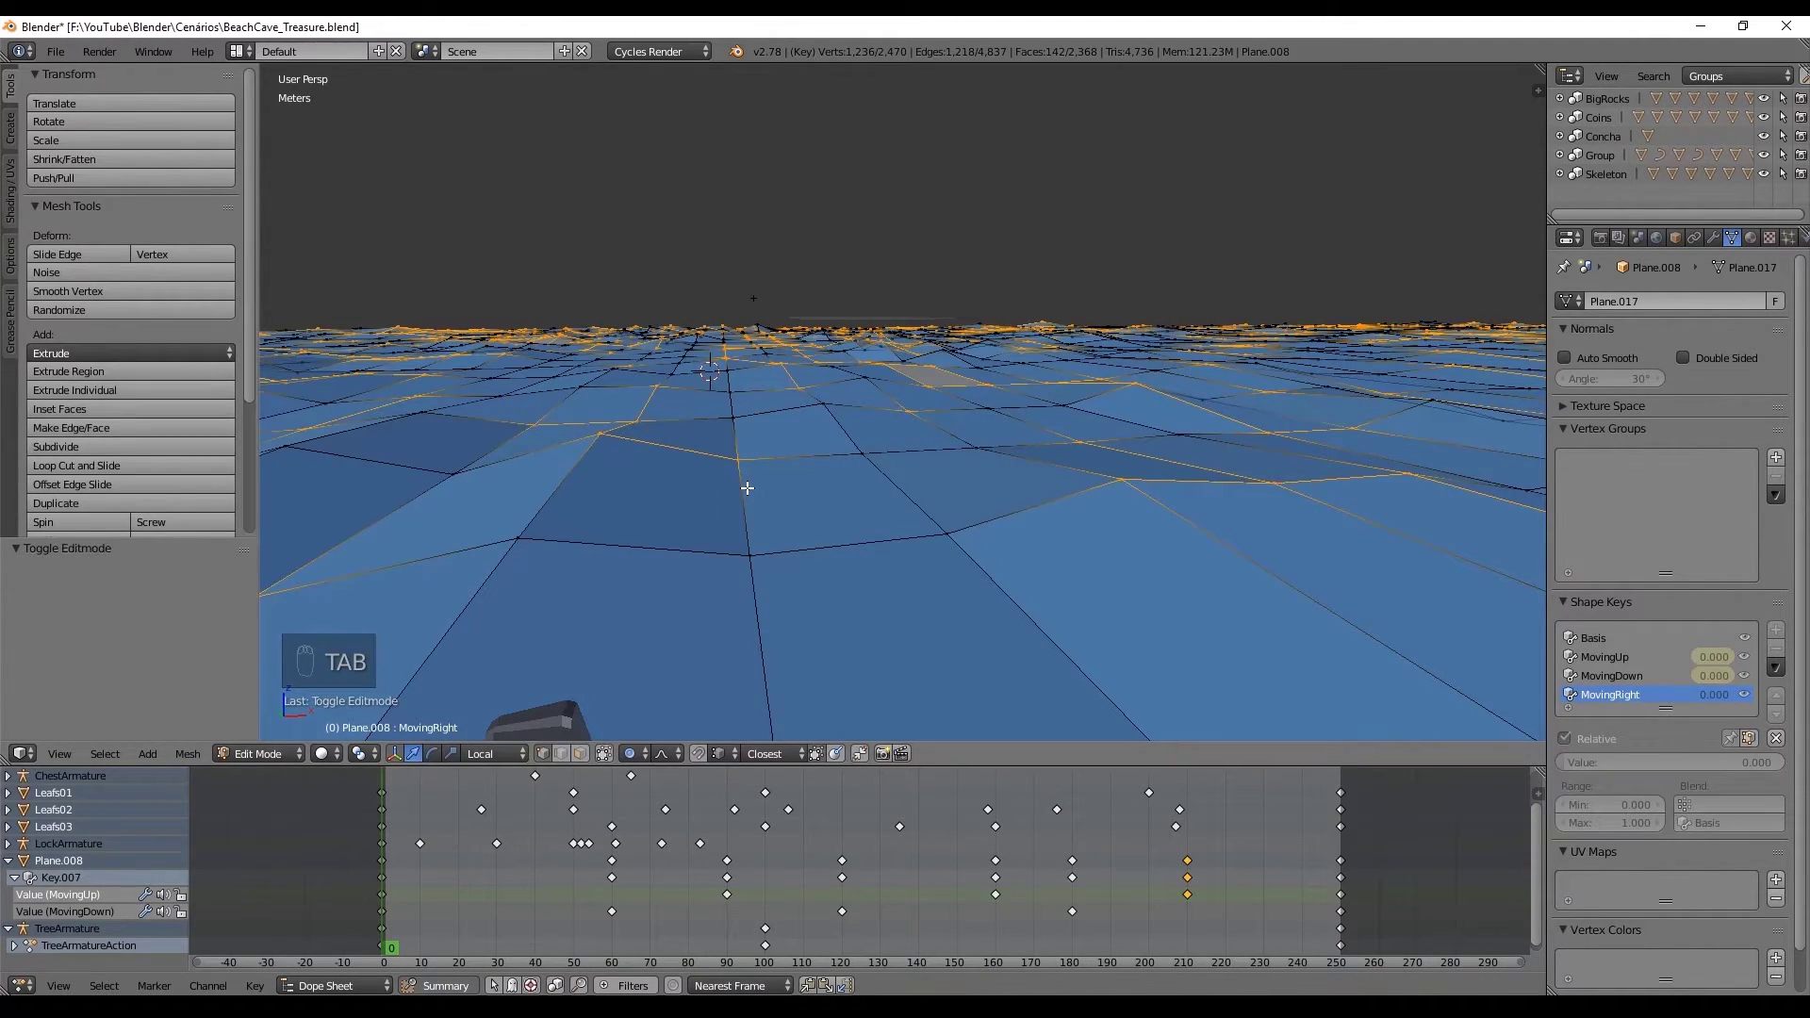
- Clear the vertex selection and use Select Random to pick 50% of the plane's vertices with seed 7
{"action": "key", "text": "a"}
{"action": "key", "text": "a"}
{"action": "key", "text": "space"}
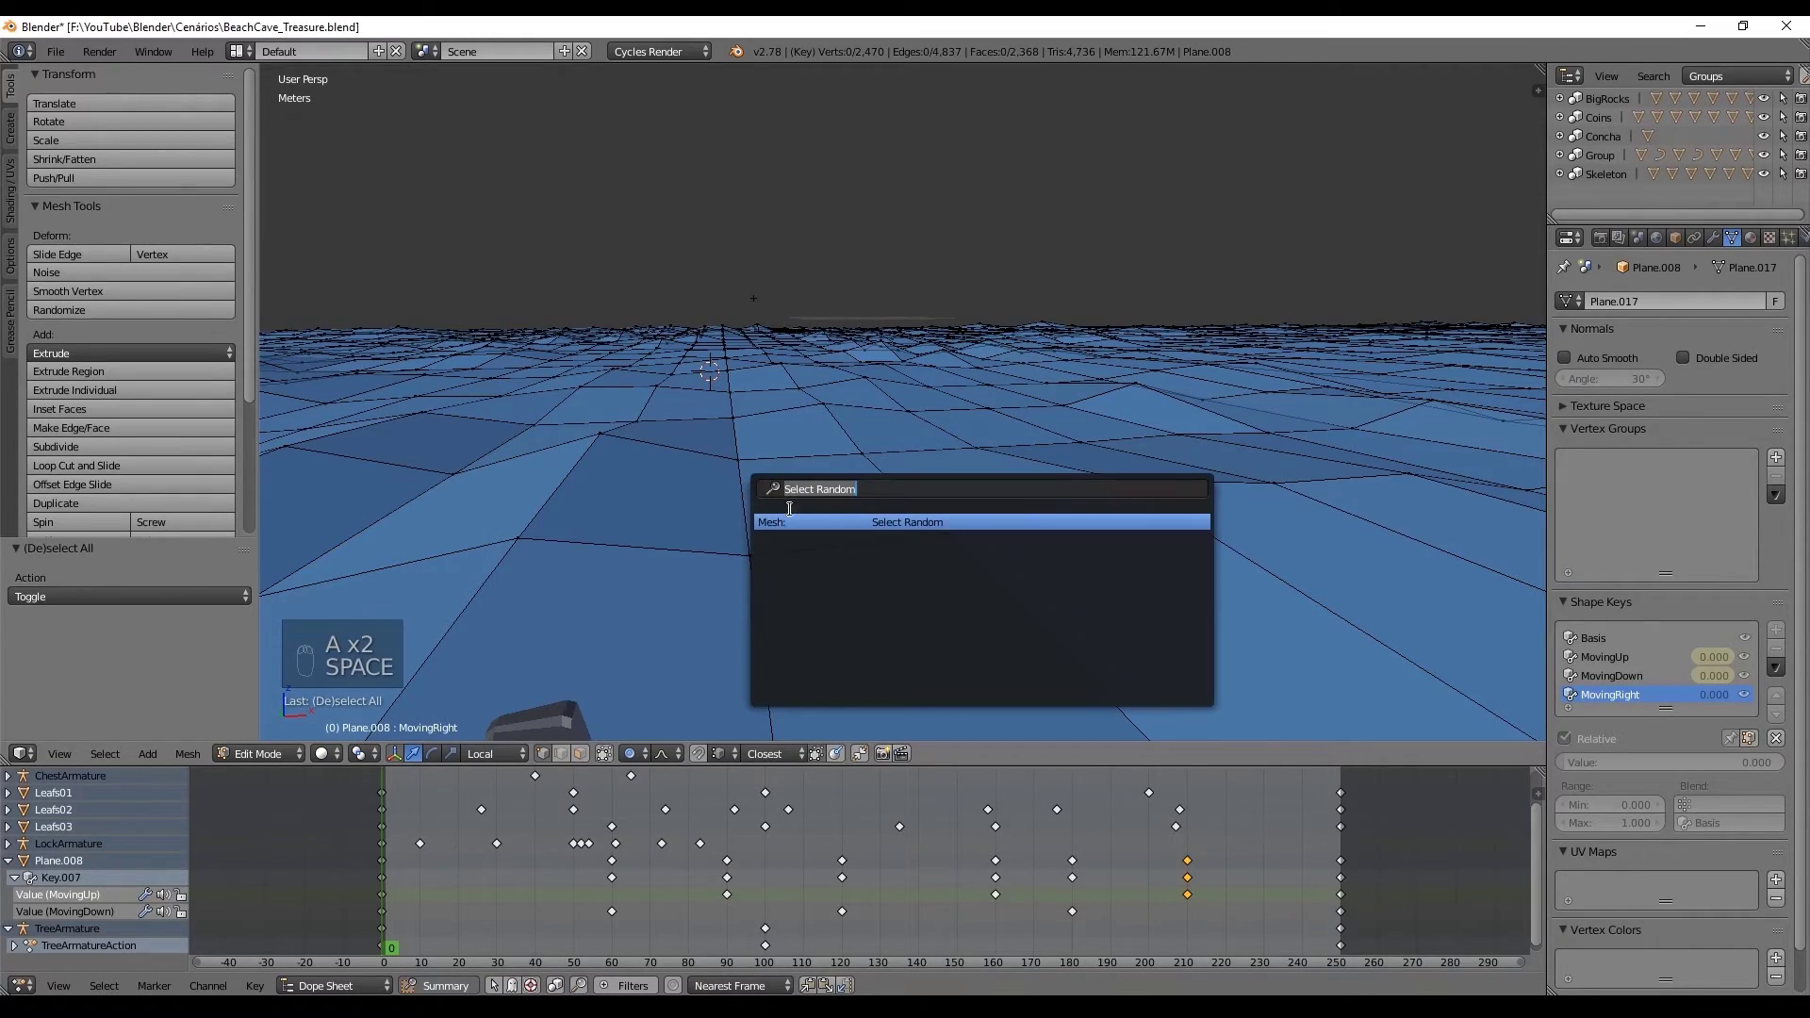
{"action": "left_click", "coordinate": [791, 518]}
{"action": "scroll", "coordinate": [792, 518], "scroll_direction": "down", "scroll_amount": 6}
{"action": "middle_click_drag", "start_coordinate": [792, 518], "coordinate": [1184, 387]}
- Move the selected vertices about 20 m along X with smooth proportional editing at a size of about 54.8, and leave Edit Mode
{"action": "key", "text": "b"}
{"action": "key", "text": "b"}
{"action": "key", "text": "g"}
{"action": "key", "text": "x"}
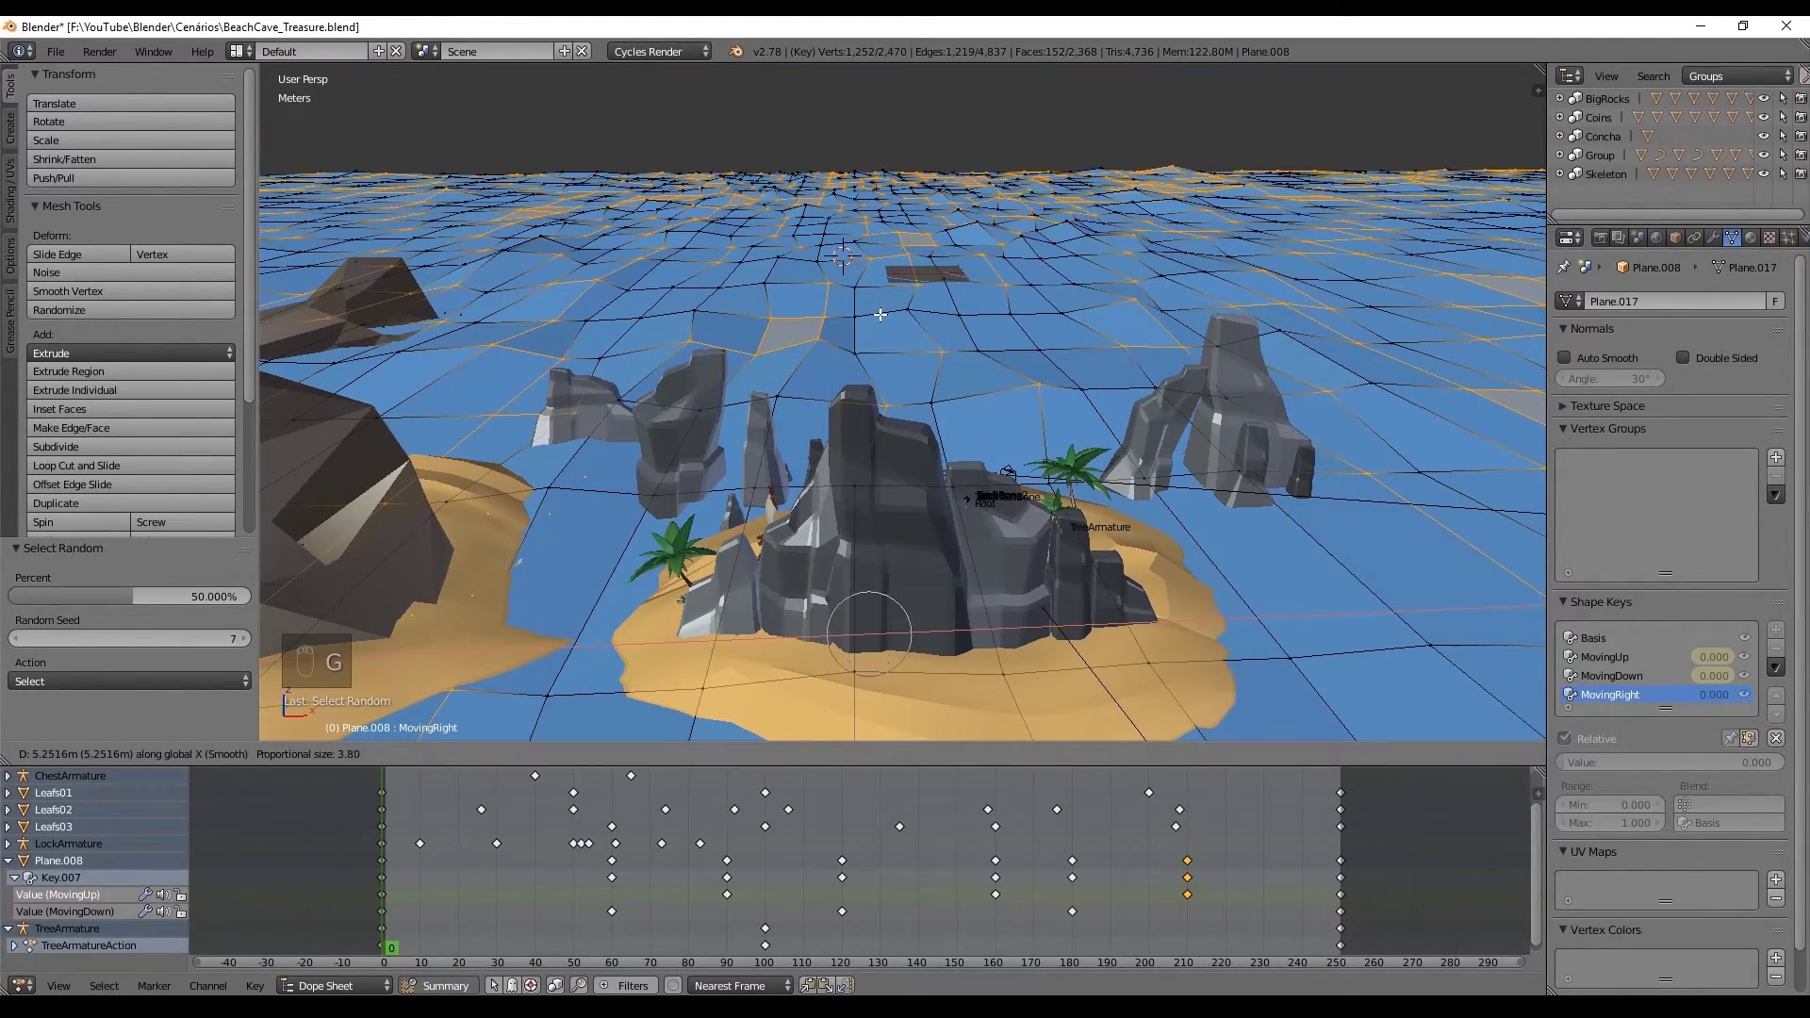
{"action": "scroll", "coordinate": [883, 314], "scroll_direction": "down", "scroll_amount": 8}
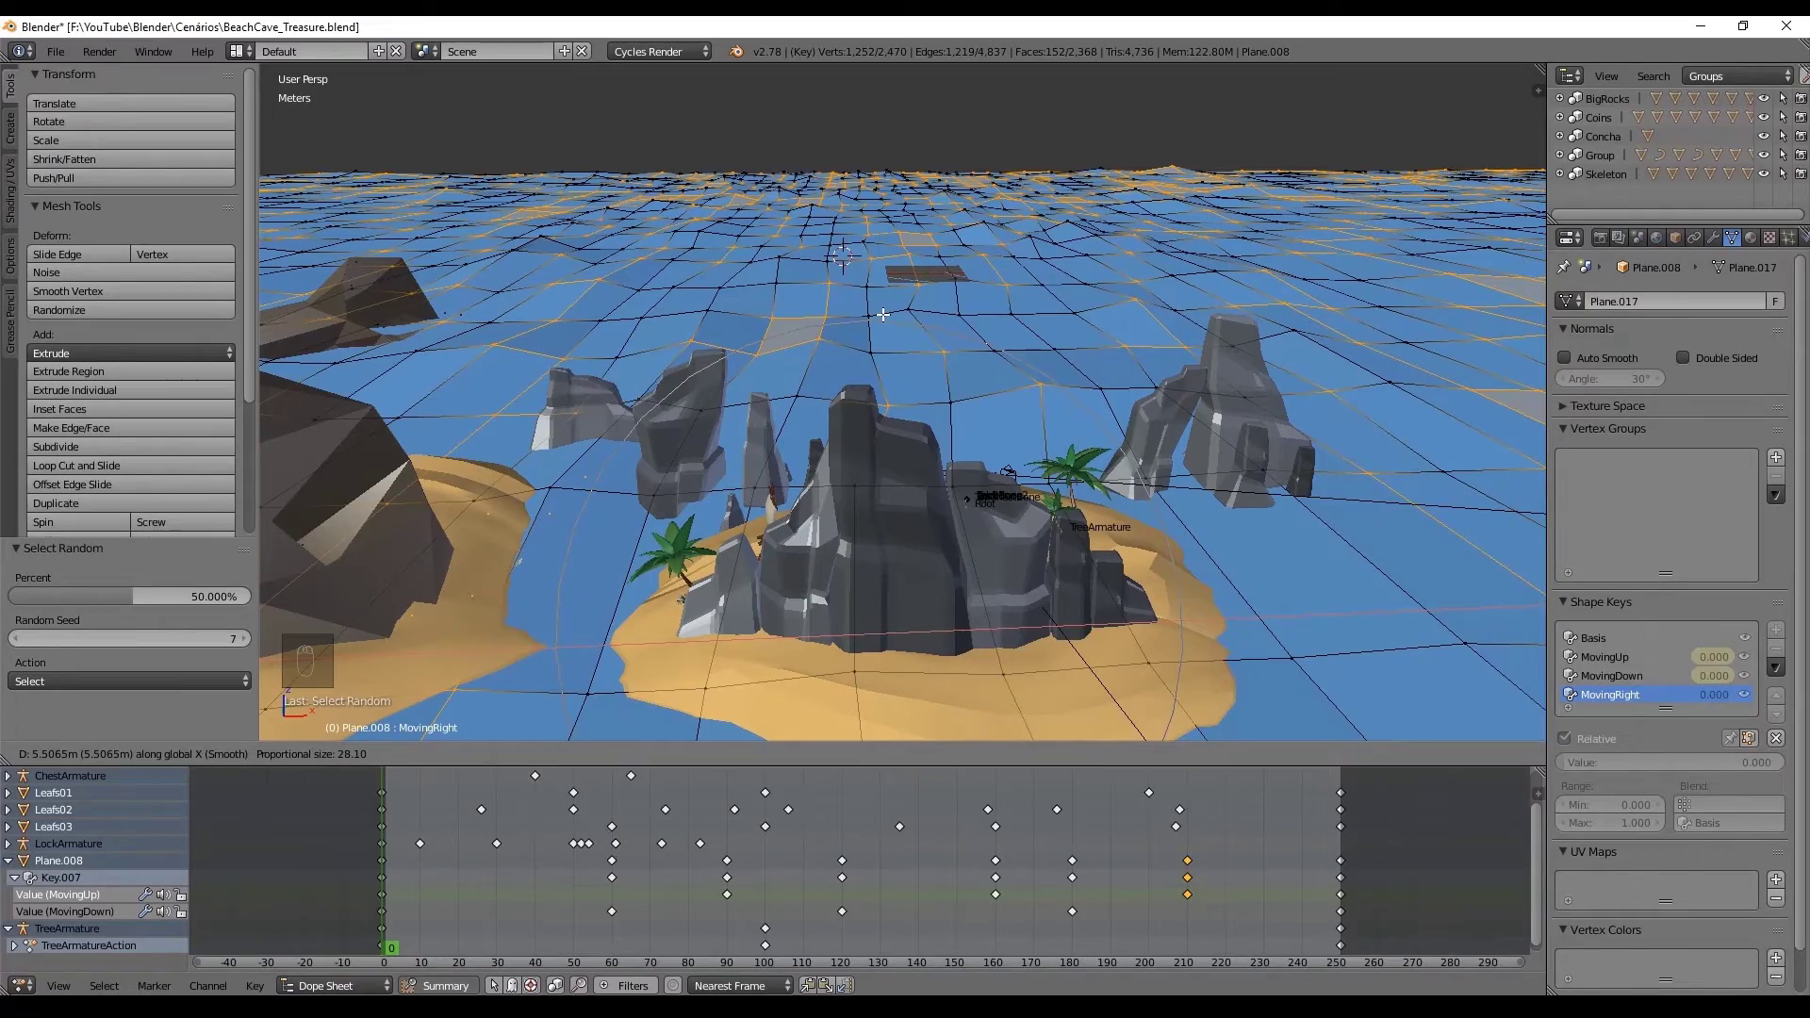
{"action": "scroll", "coordinate": [971, 323], "scroll_direction": "down", "scroll_amount": 4}
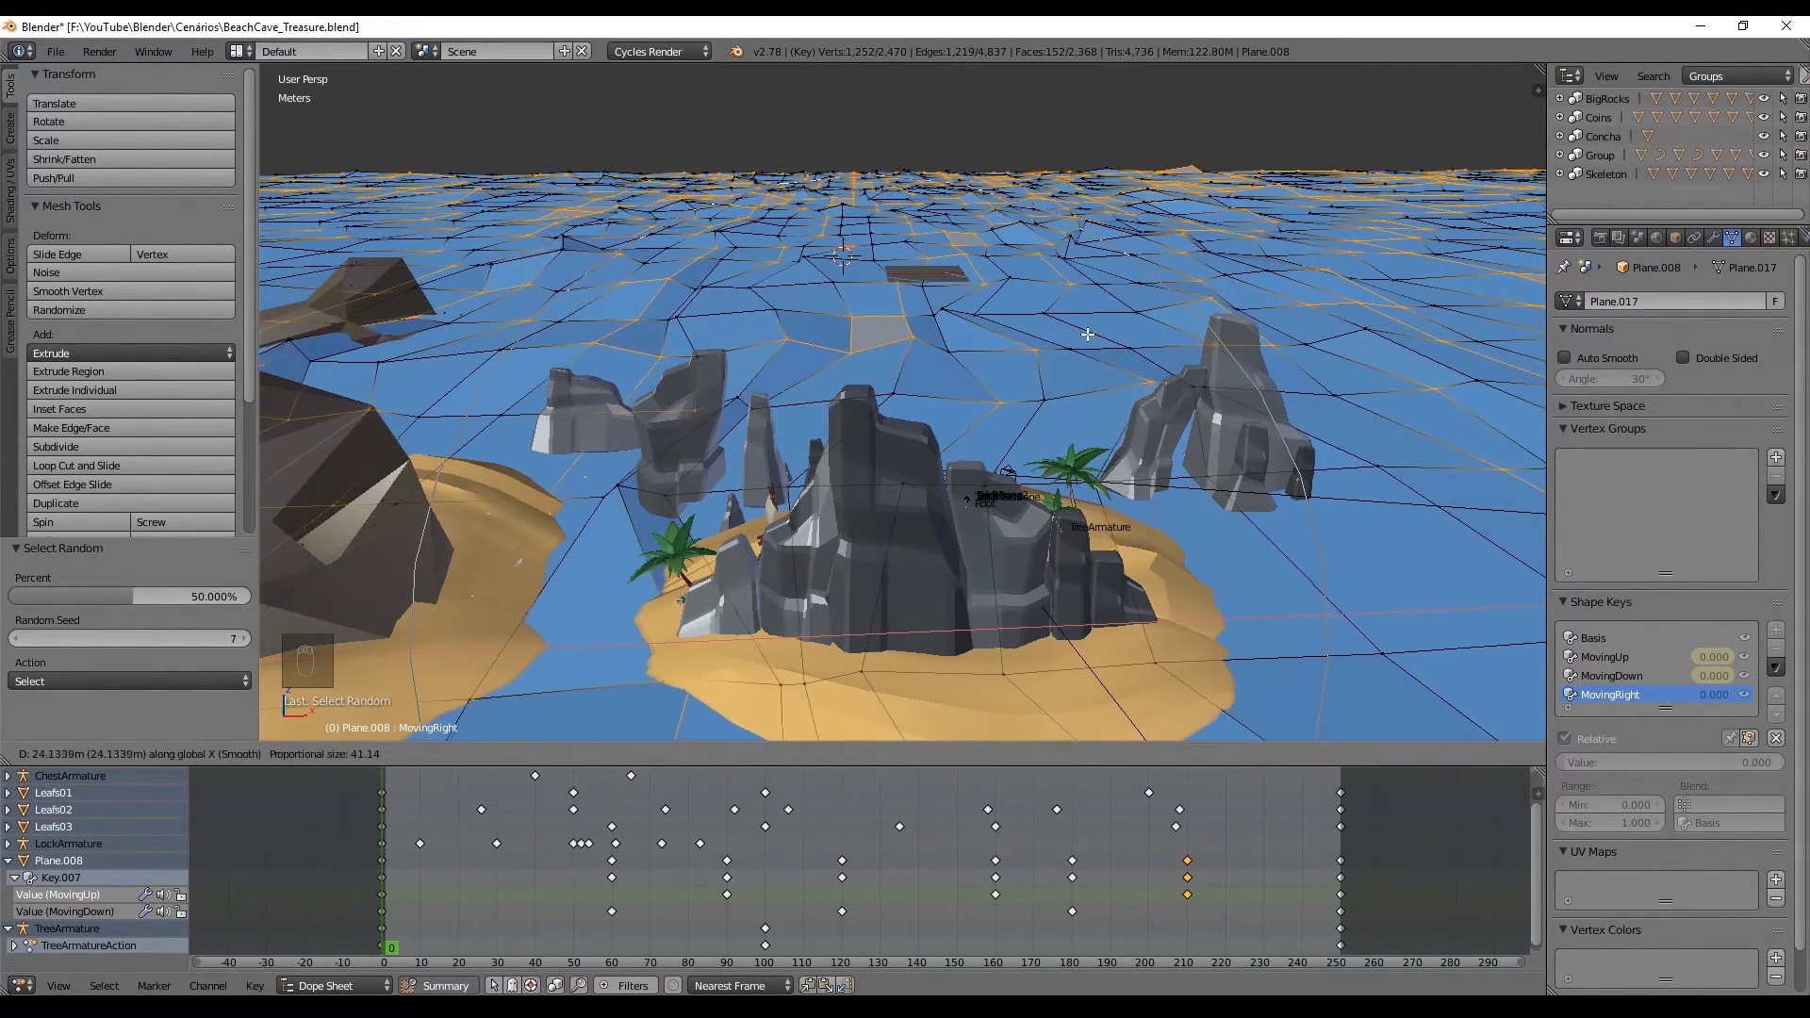
{"action": "scroll", "coordinate": [1080, 336], "scroll_direction": "down", "scroll_amount": 3}
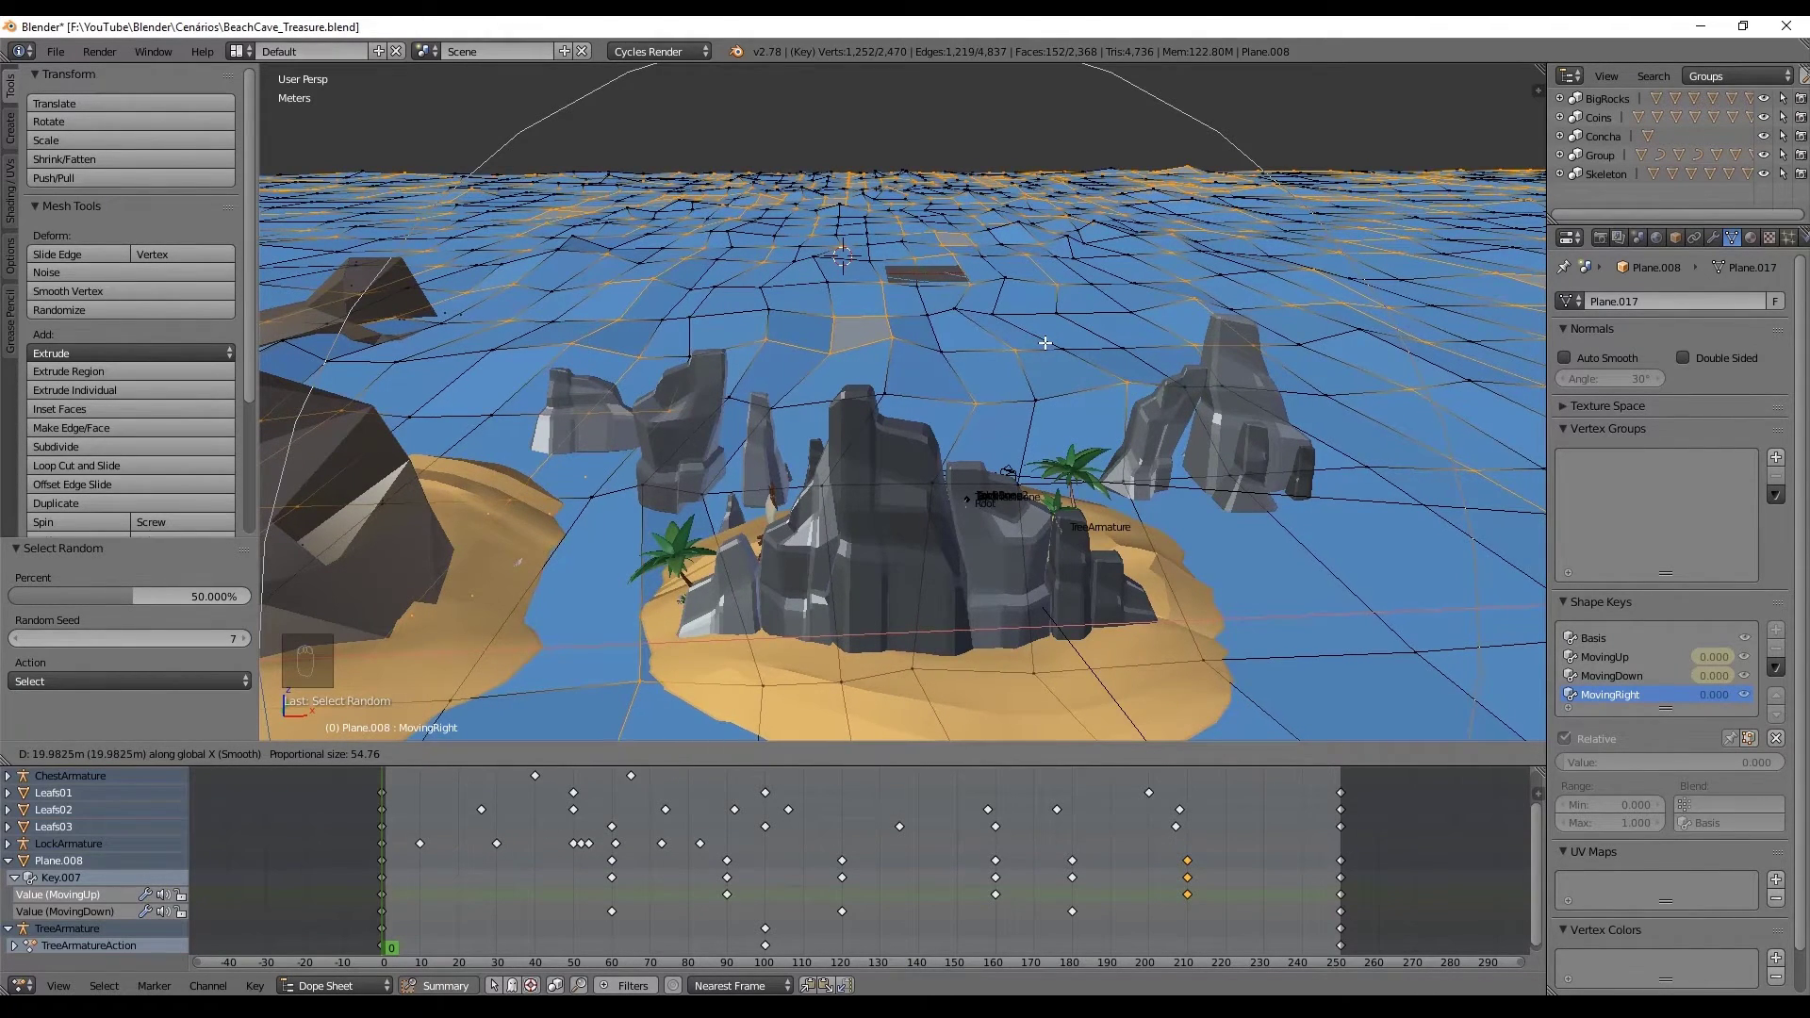
{"action": "left_click", "coordinate": [1045, 343]}
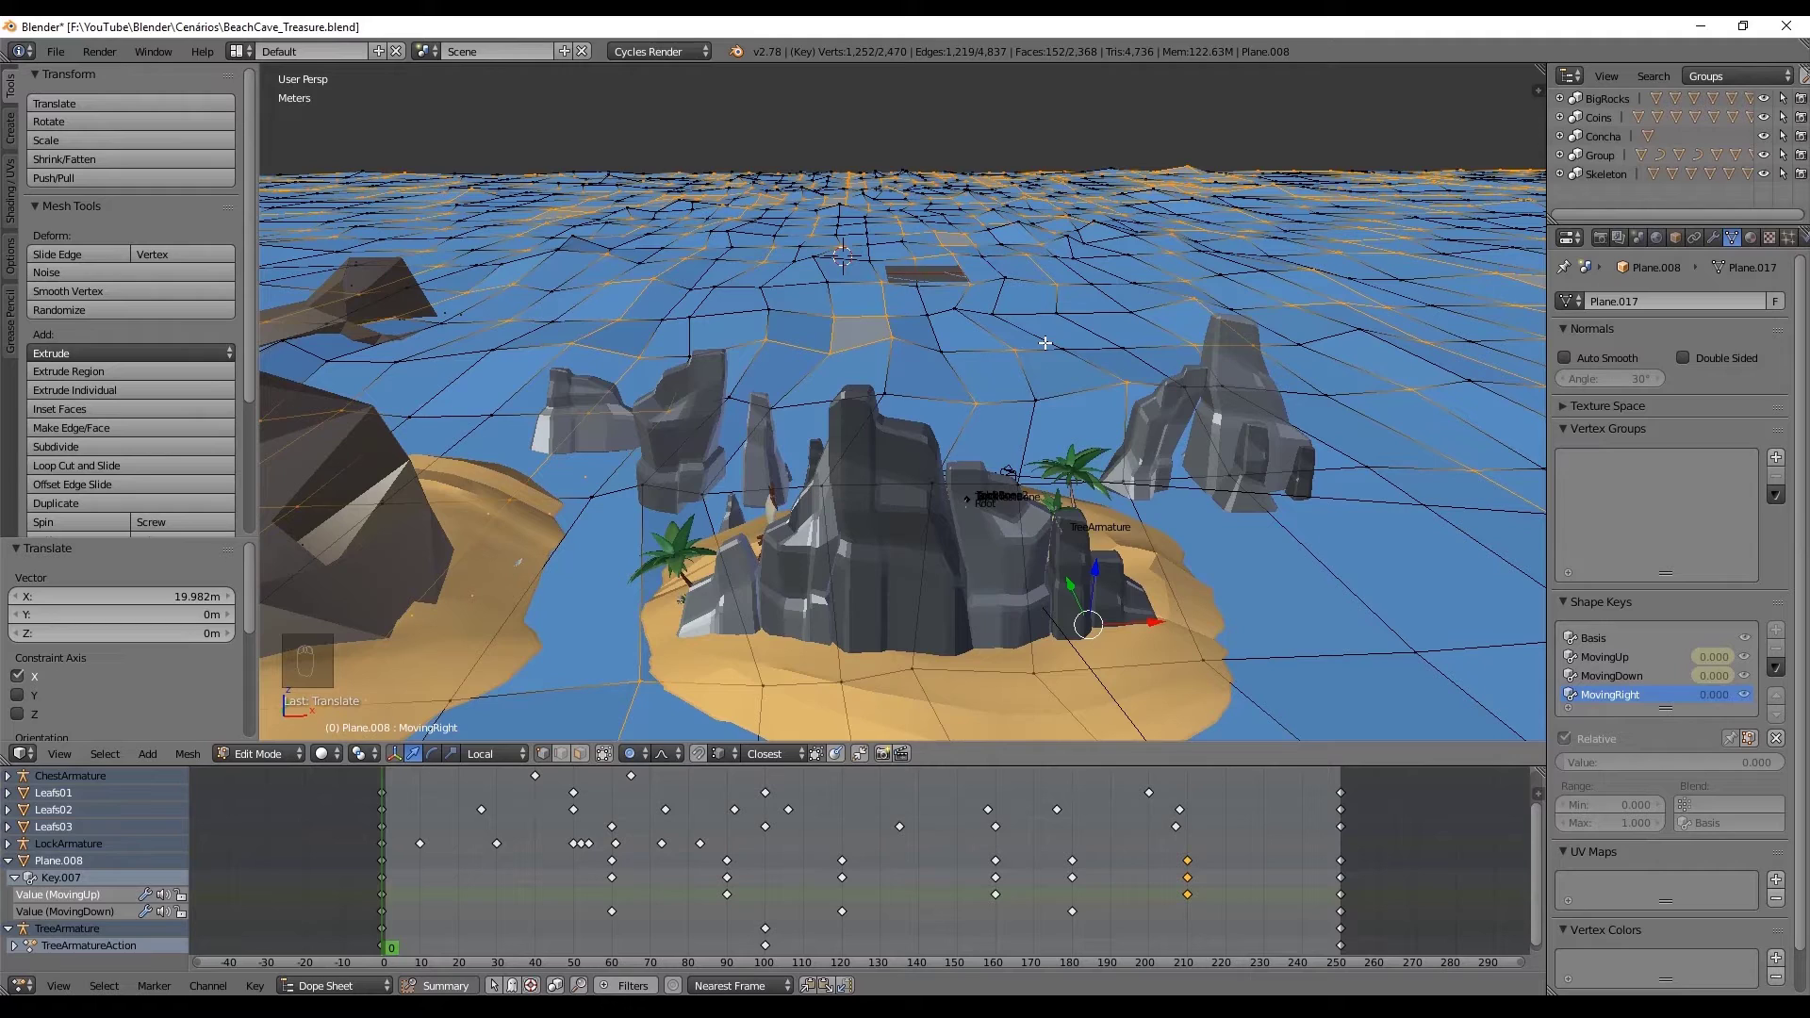
{"action": "key", "text": "o"}
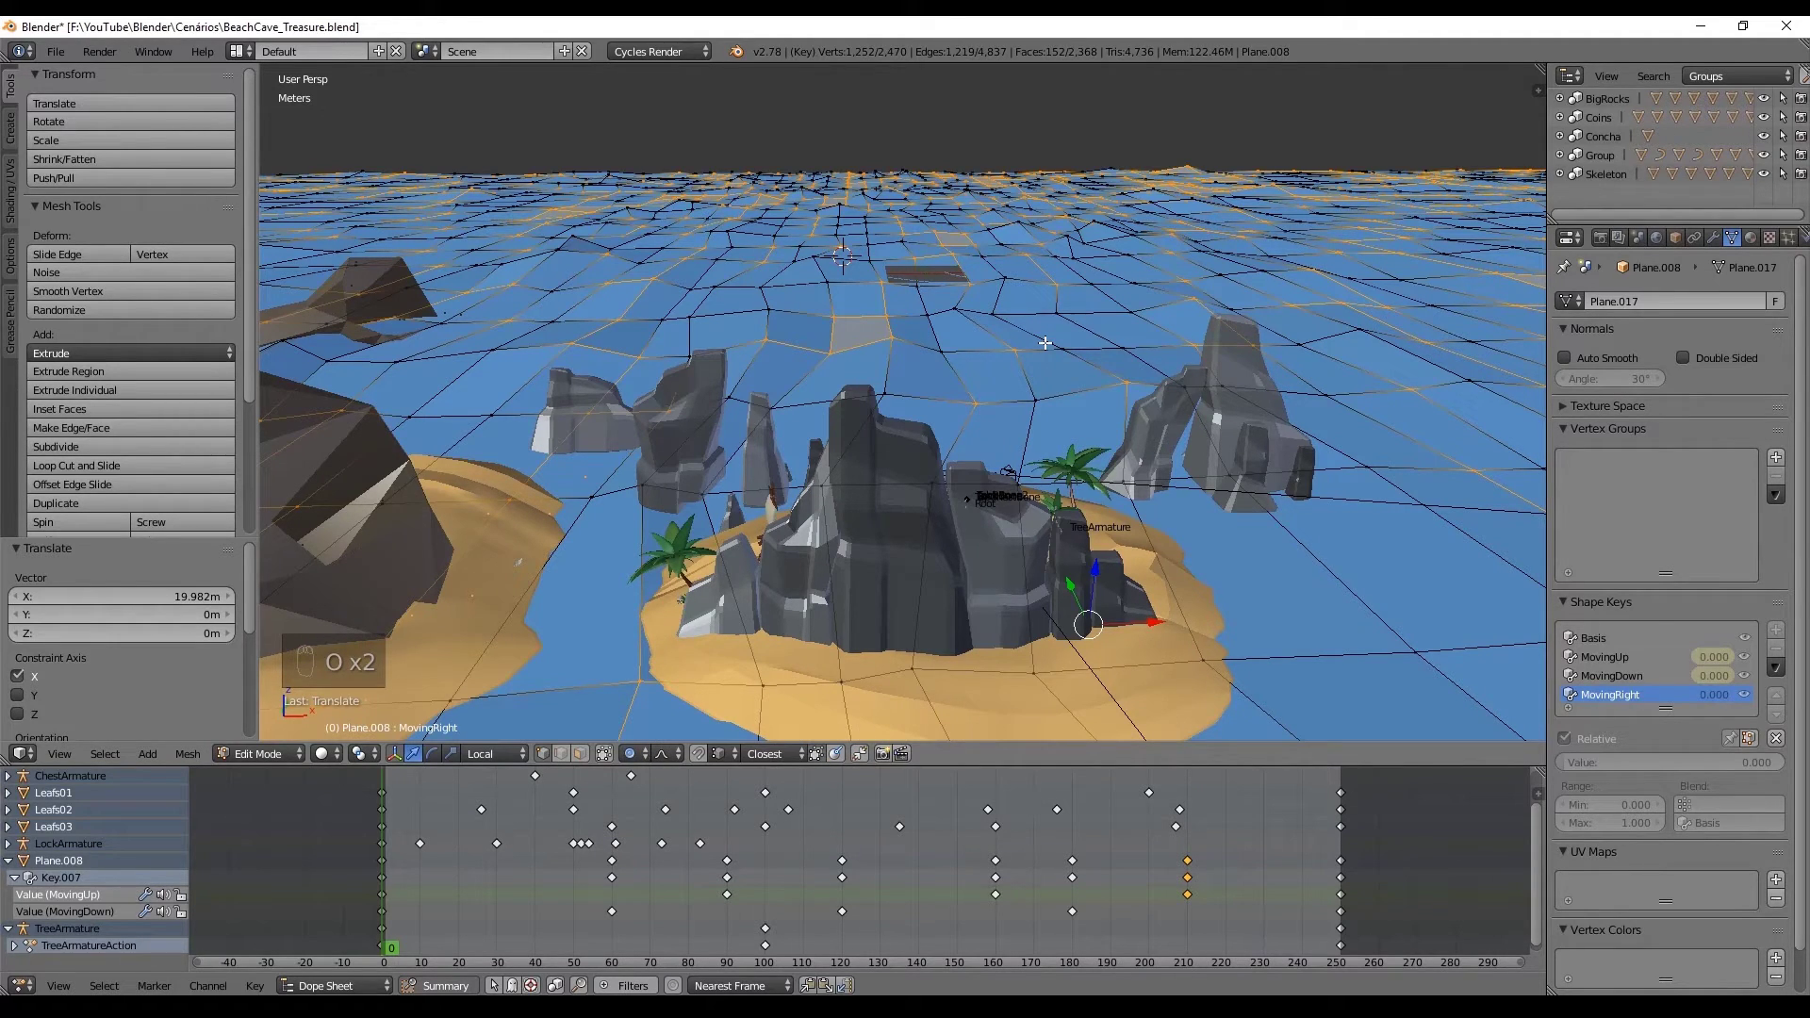
{"action": "key", "text": "Tab"}
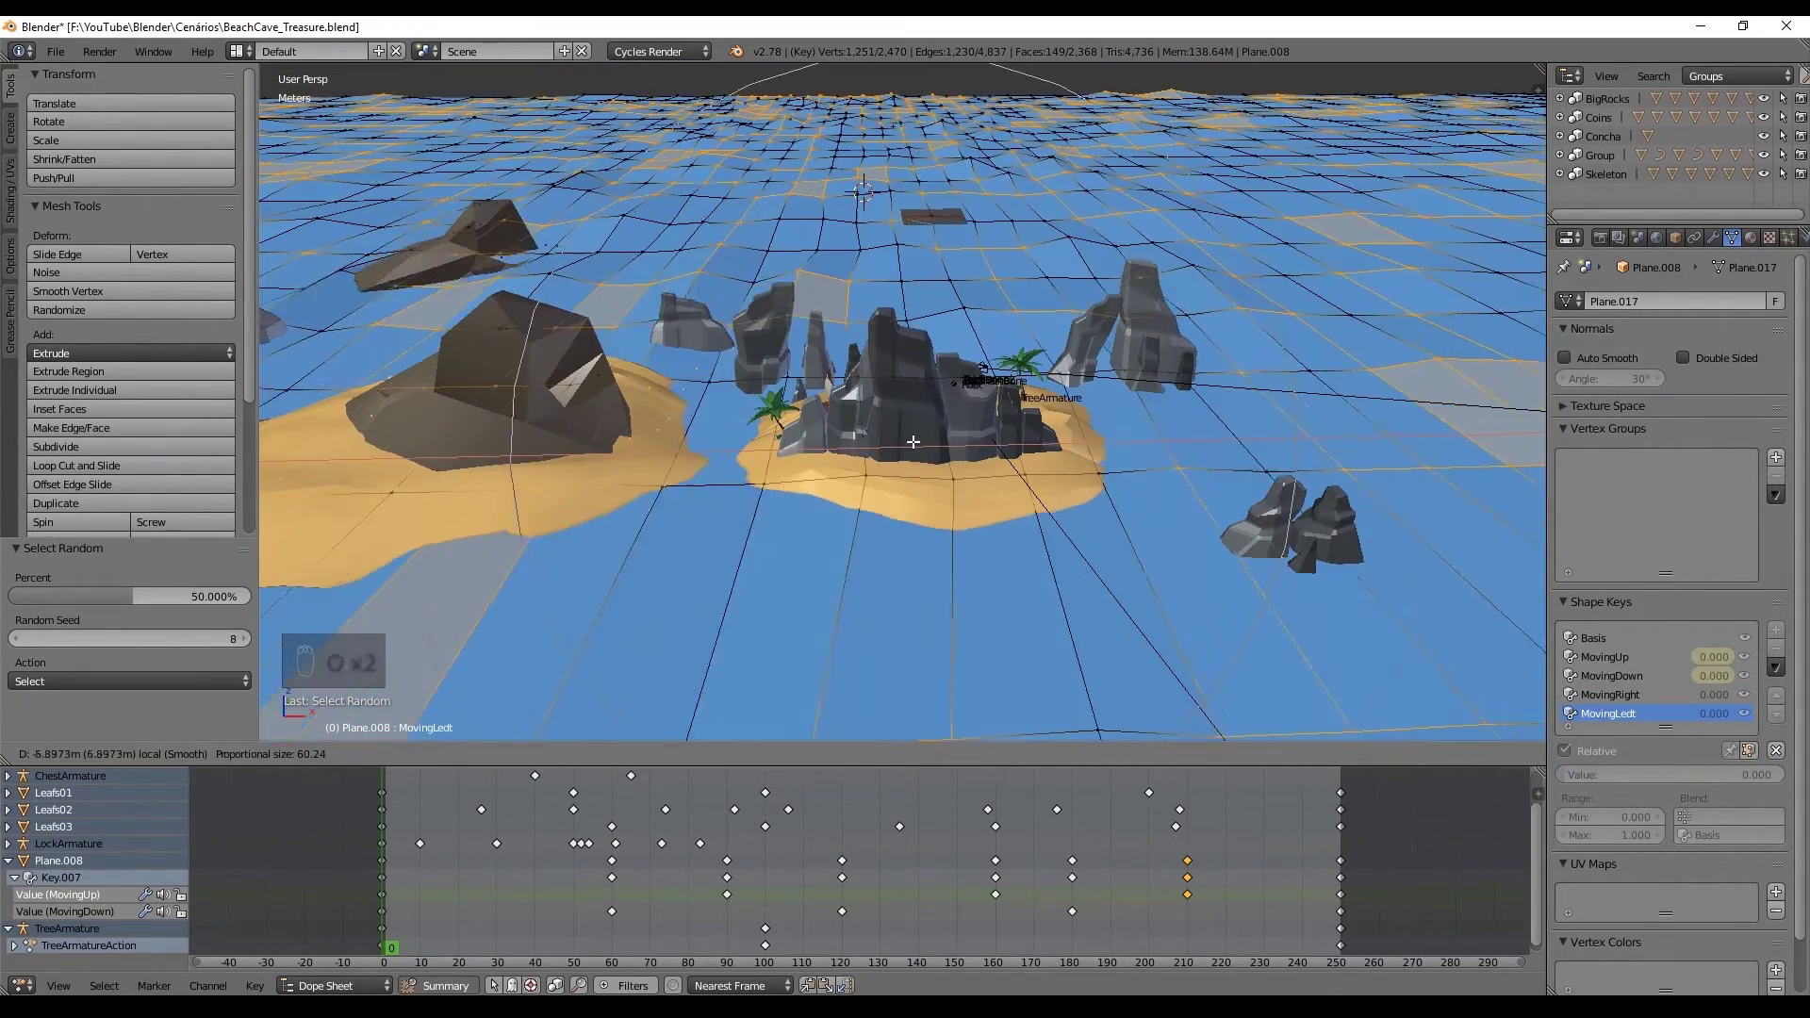
- Return to Object Mode and keyframe the MovingRight shape key at frame 250 with a value of 0
{"action": "key", "text": "Tab"}
{"action": "left_click_drag", "start_coordinate": [1350, 830], "coordinate": [1340, 829]}
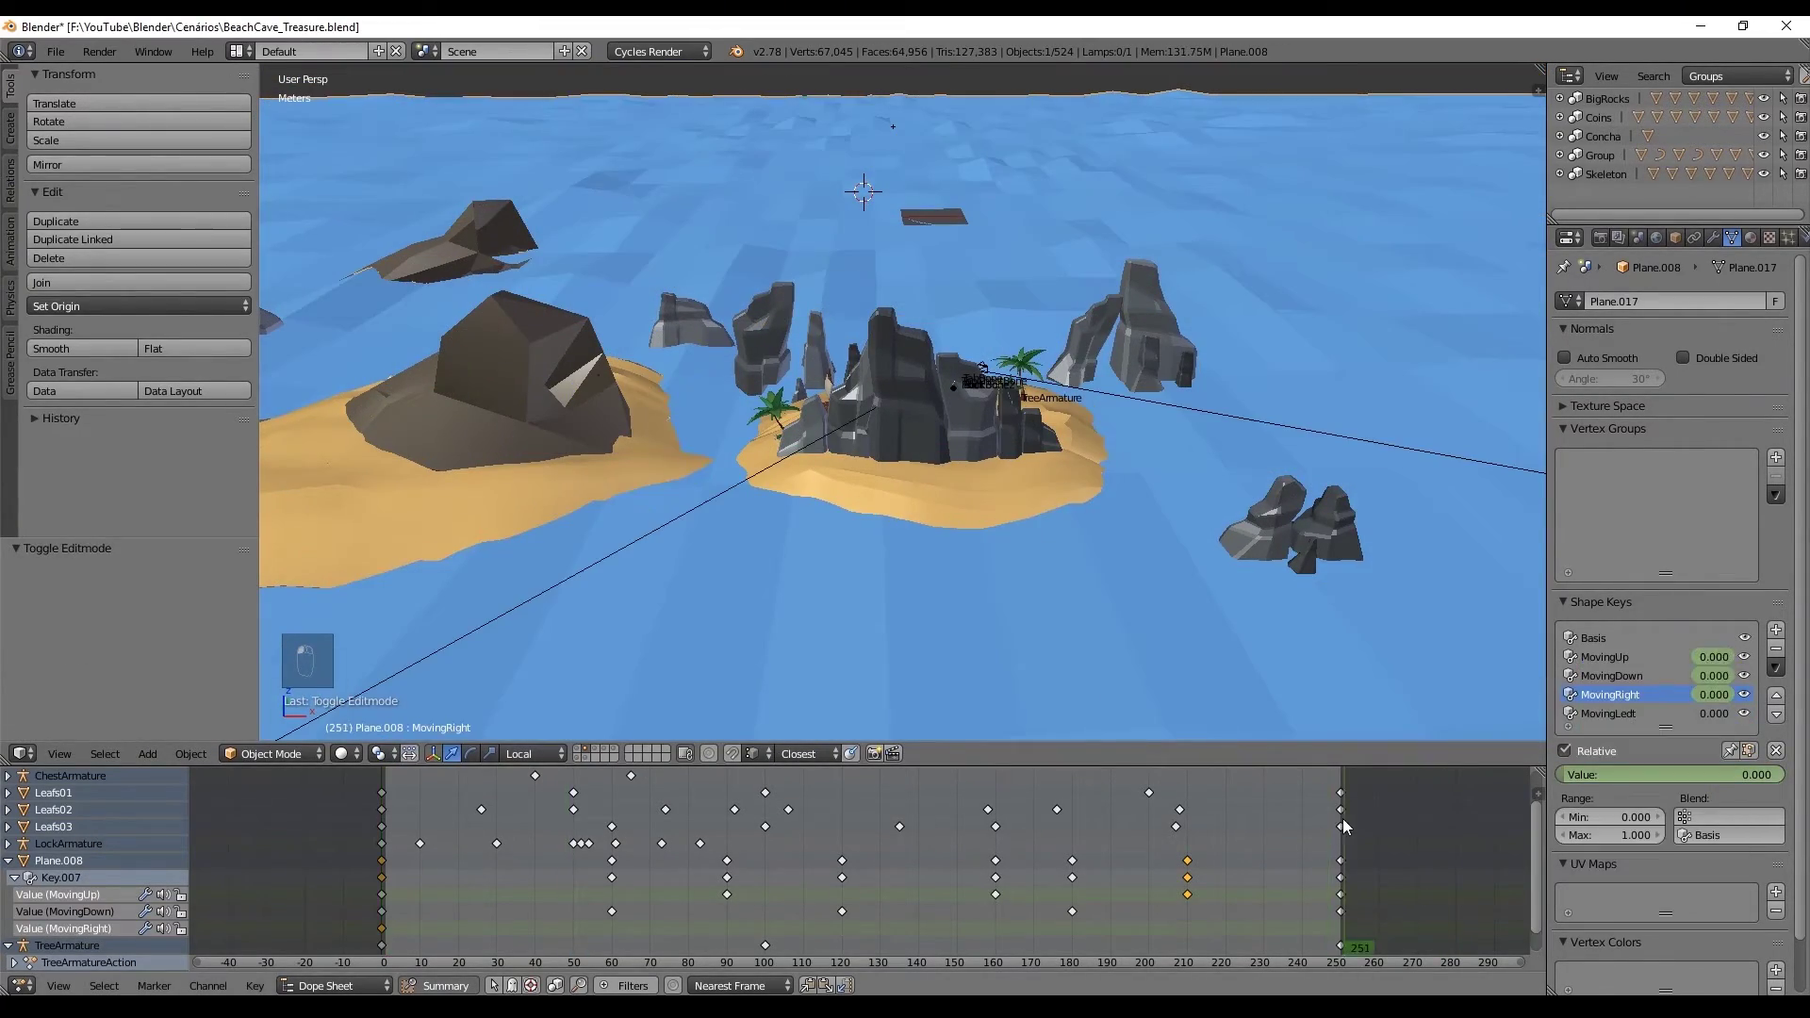
{"action": "right_click", "coordinate": [1725, 700]}
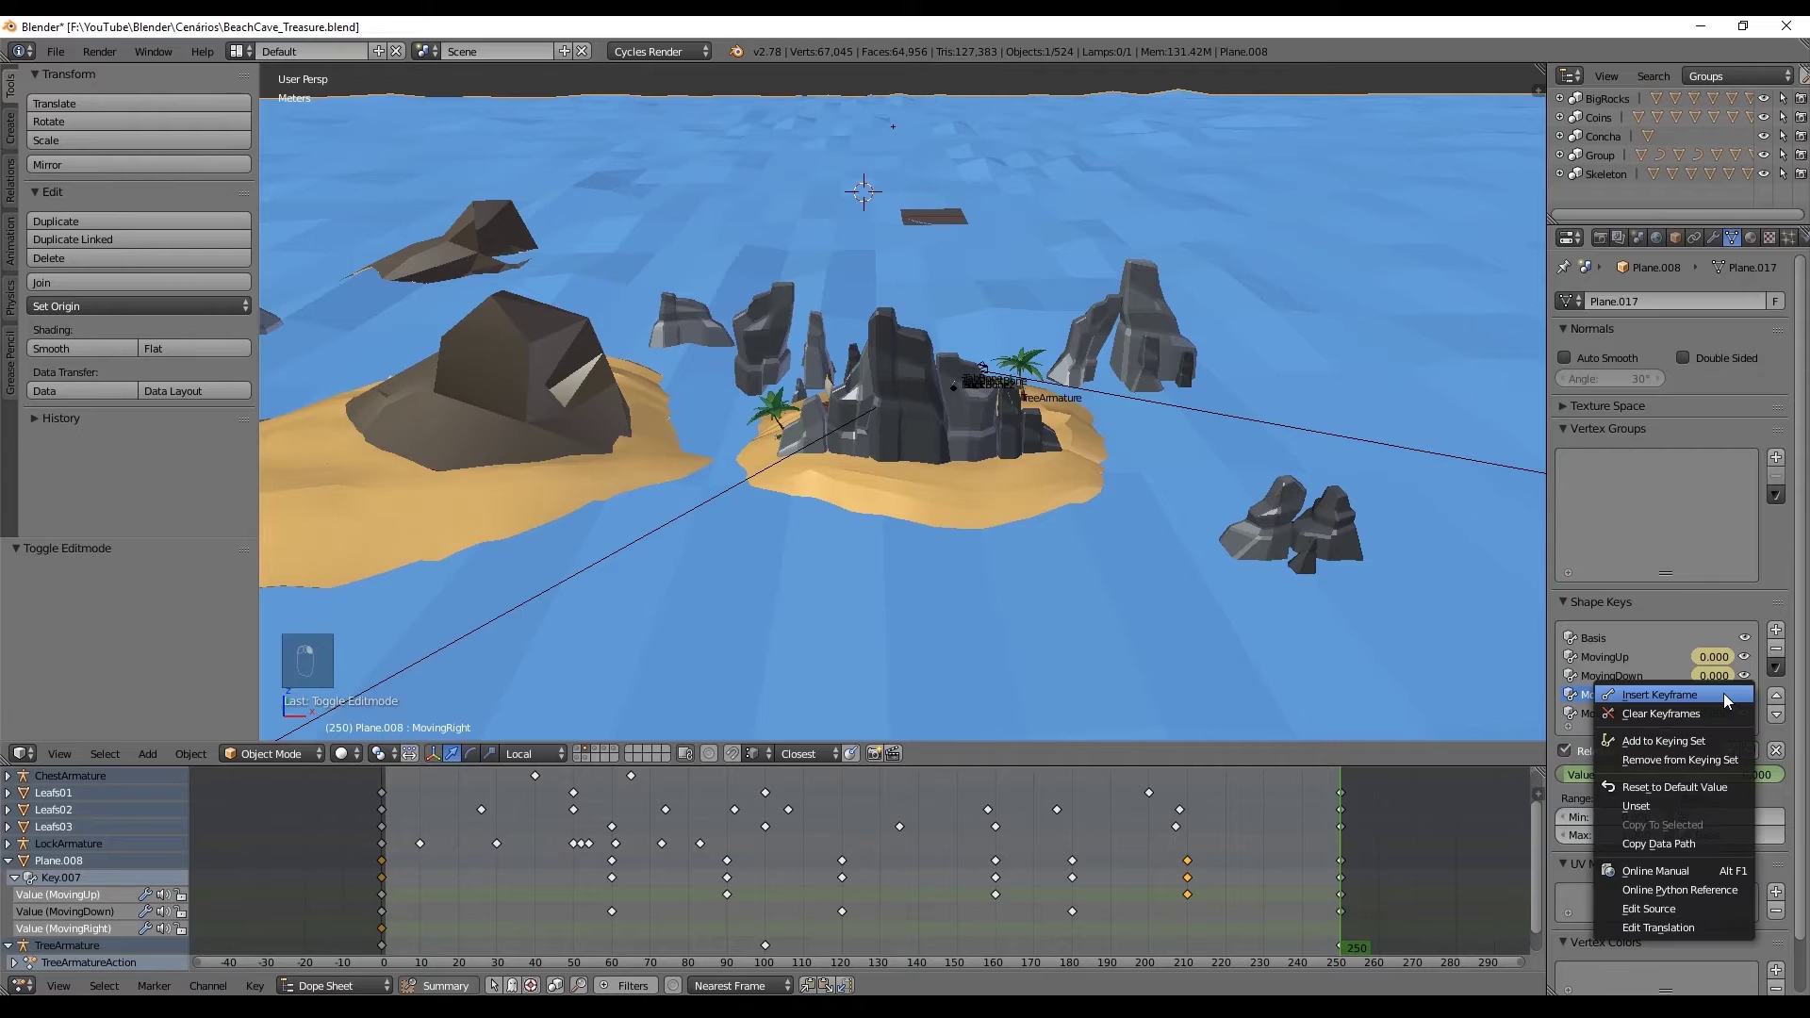
{"action": "left_click", "coordinate": [1716, 697]}
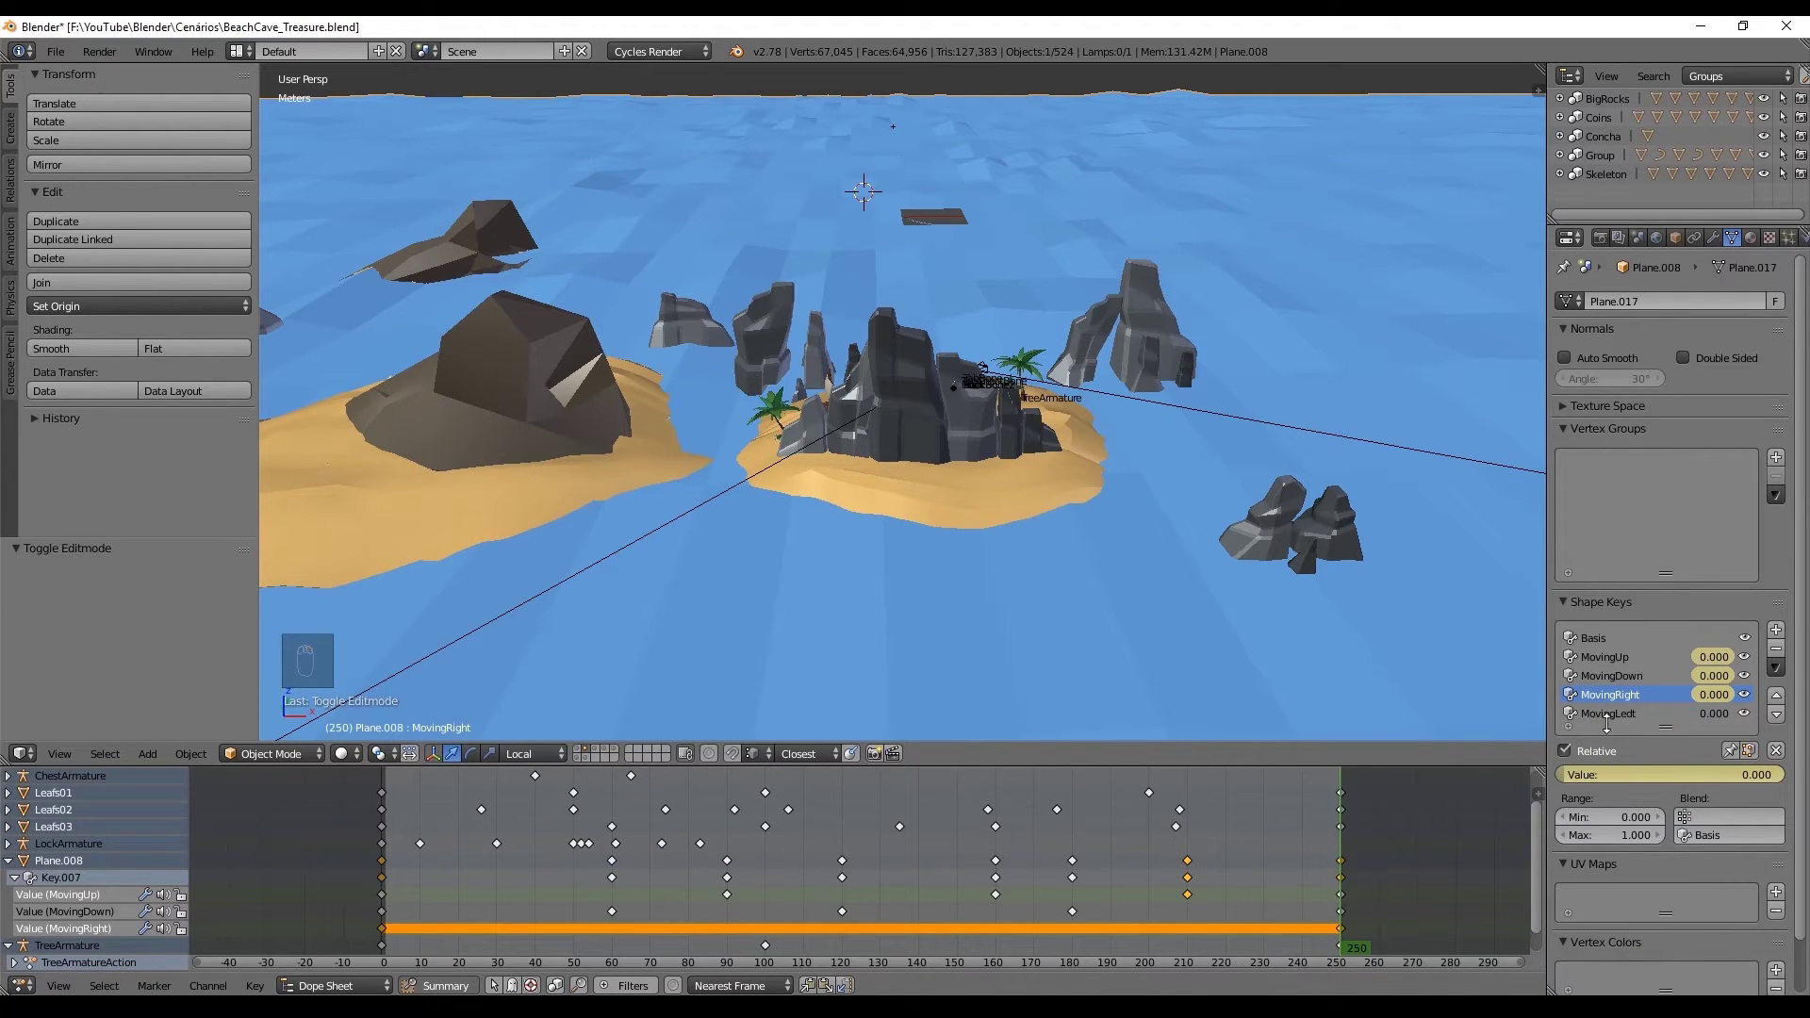
- Correct the last shape key's name to MovingLeft and keyframe it at frame 130 and, with a value of 0.899, at frame 189
{"action": "left_click", "coordinate": [1606, 721]}
{"action": "right_click", "coordinate": [1607, 721]}
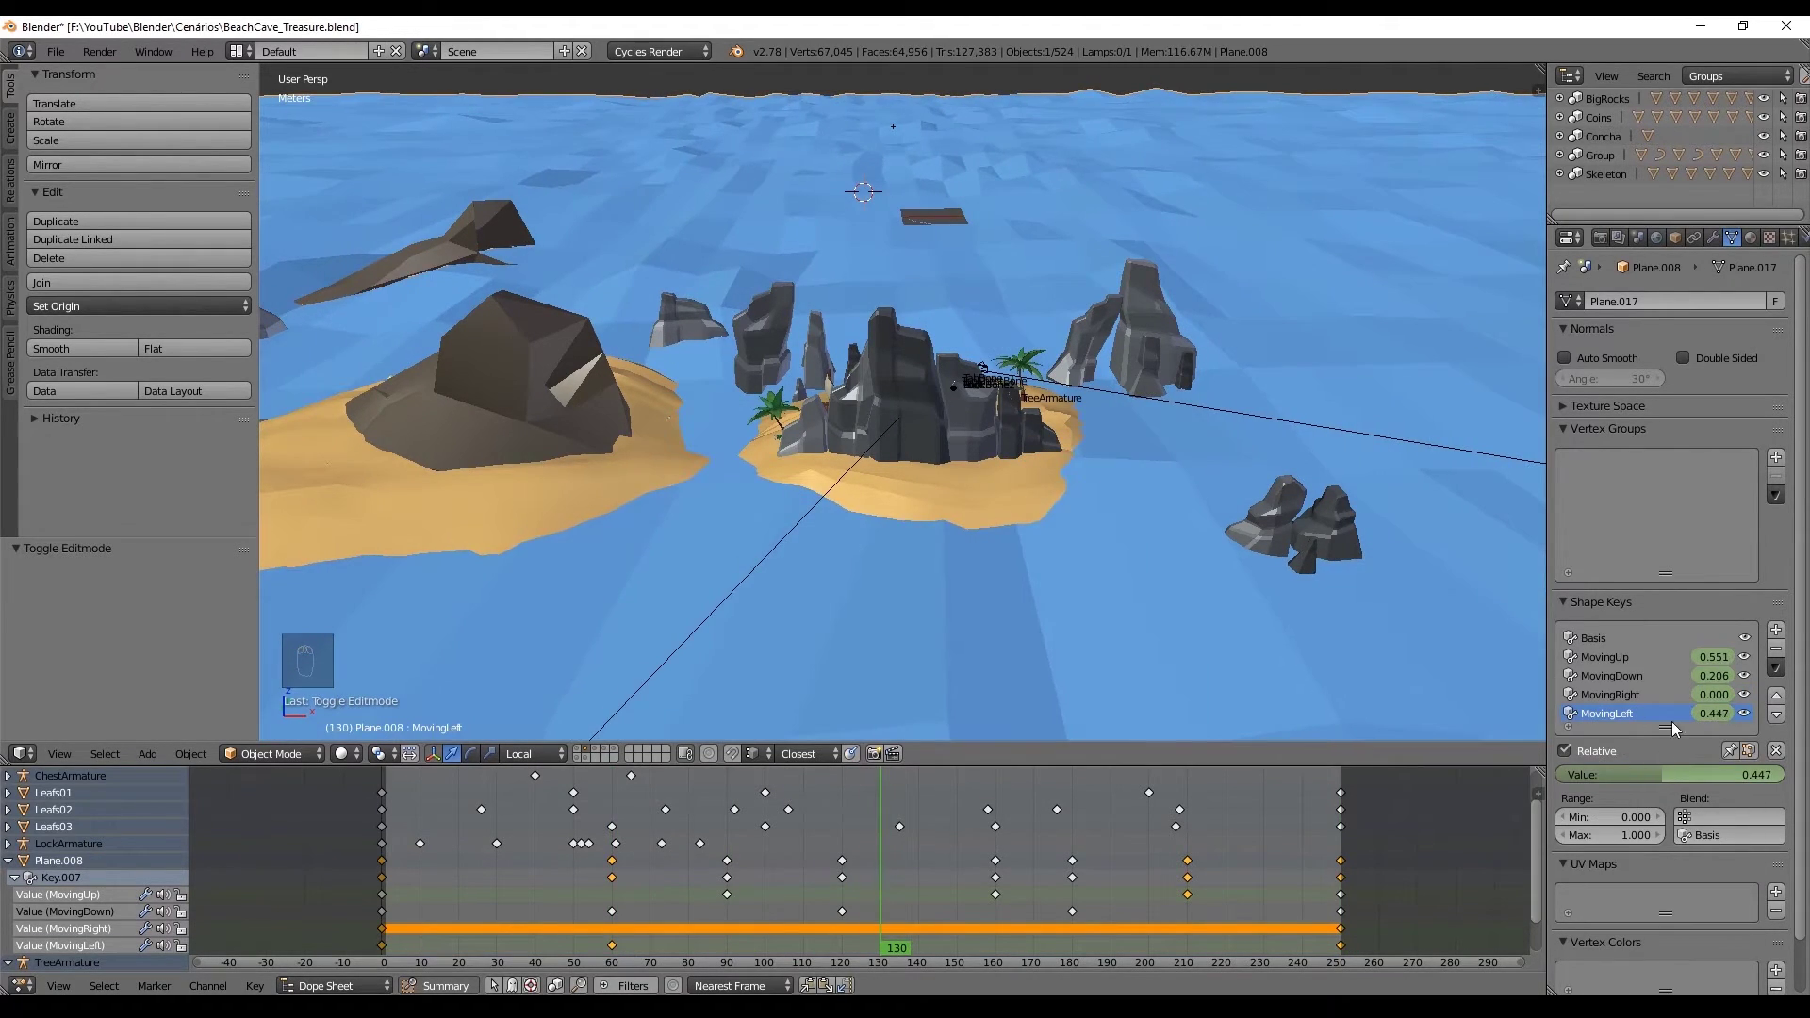
{"action": "right_click", "coordinate": [1709, 717]}
{"action": "mouse_move", "coordinate": [1705, 714]}
{"action": "left_mouse_down"}
{"action": "mouse_move", "coordinate": [1687, 715]}
{"action": "mouse_move", "coordinate": [1730, 715]}
{"action": "left_mouse_up"}
{"action": "left_click", "coordinate": [1706, 719]}
{"action": "left_click", "coordinate": [1107, 845]}
{"action": "right_click", "coordinate": [1712, 717]}
{"action": "left_click", "coordinate": [1708, 720]}
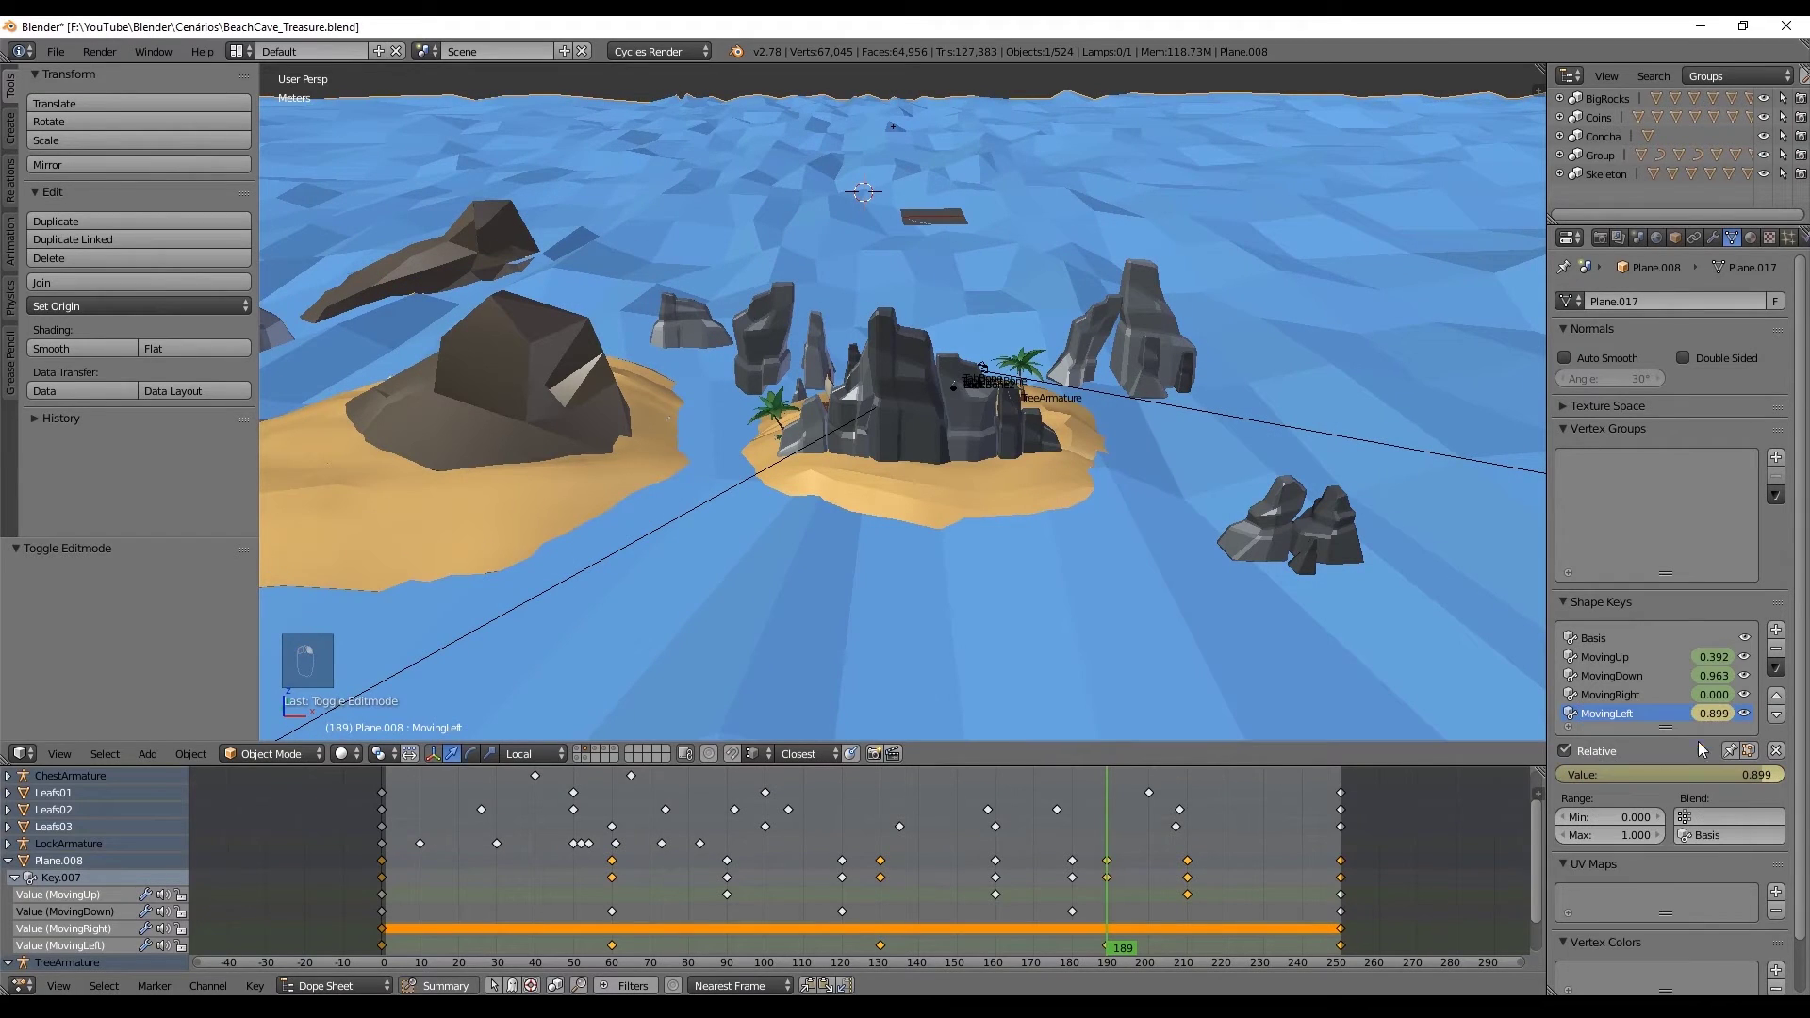
- Move the MovingLeft keyframes from frame 189 to about 181 and from frame 130 to 100
{"action": "right_click", "coordinate": [1109, 946]}
{"action": "key", "text": "g"}
{"action": "left_click", "coordinate": [1079, 945]}
{"action": "right_click", "coordinate": [884, 946]}
{"action": "key", "text": "g"}
{"action": "left_click", "coordinate": [769, 944]}
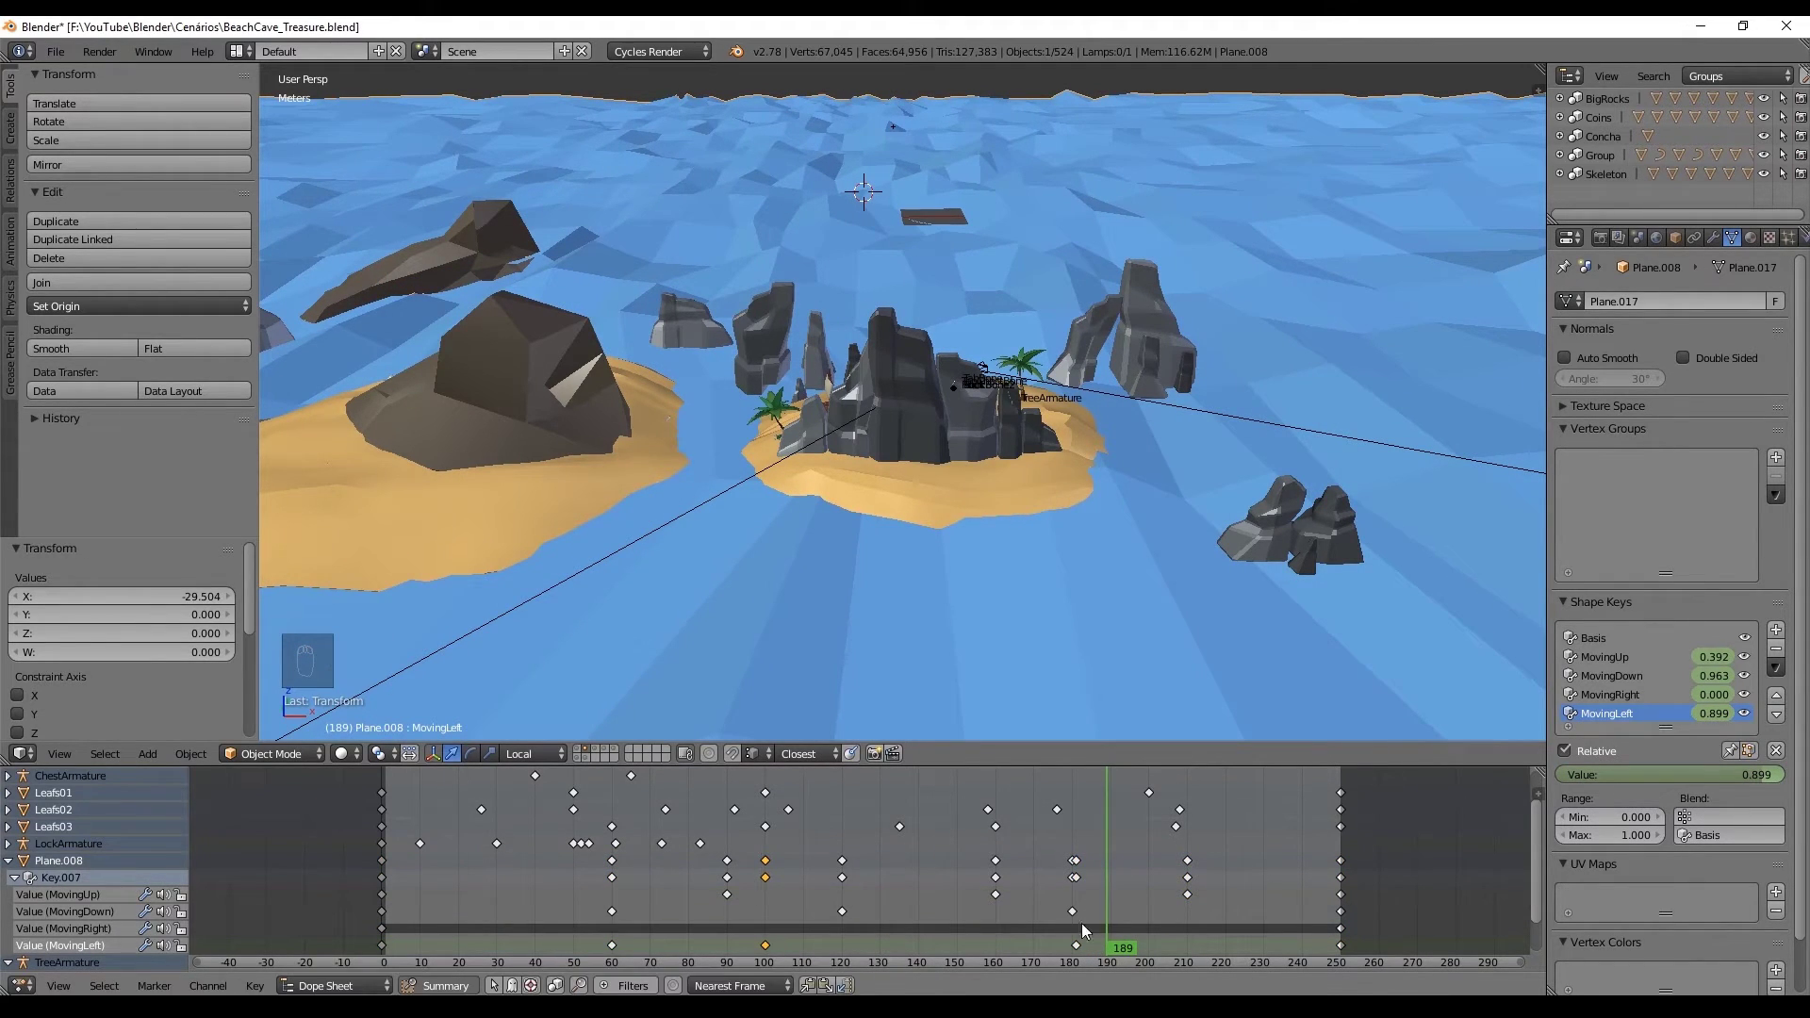
- Play the animation from frame 0 with the ocean surface in close view to check the wave motion
{"action": "key", "text": "shift+Left"}
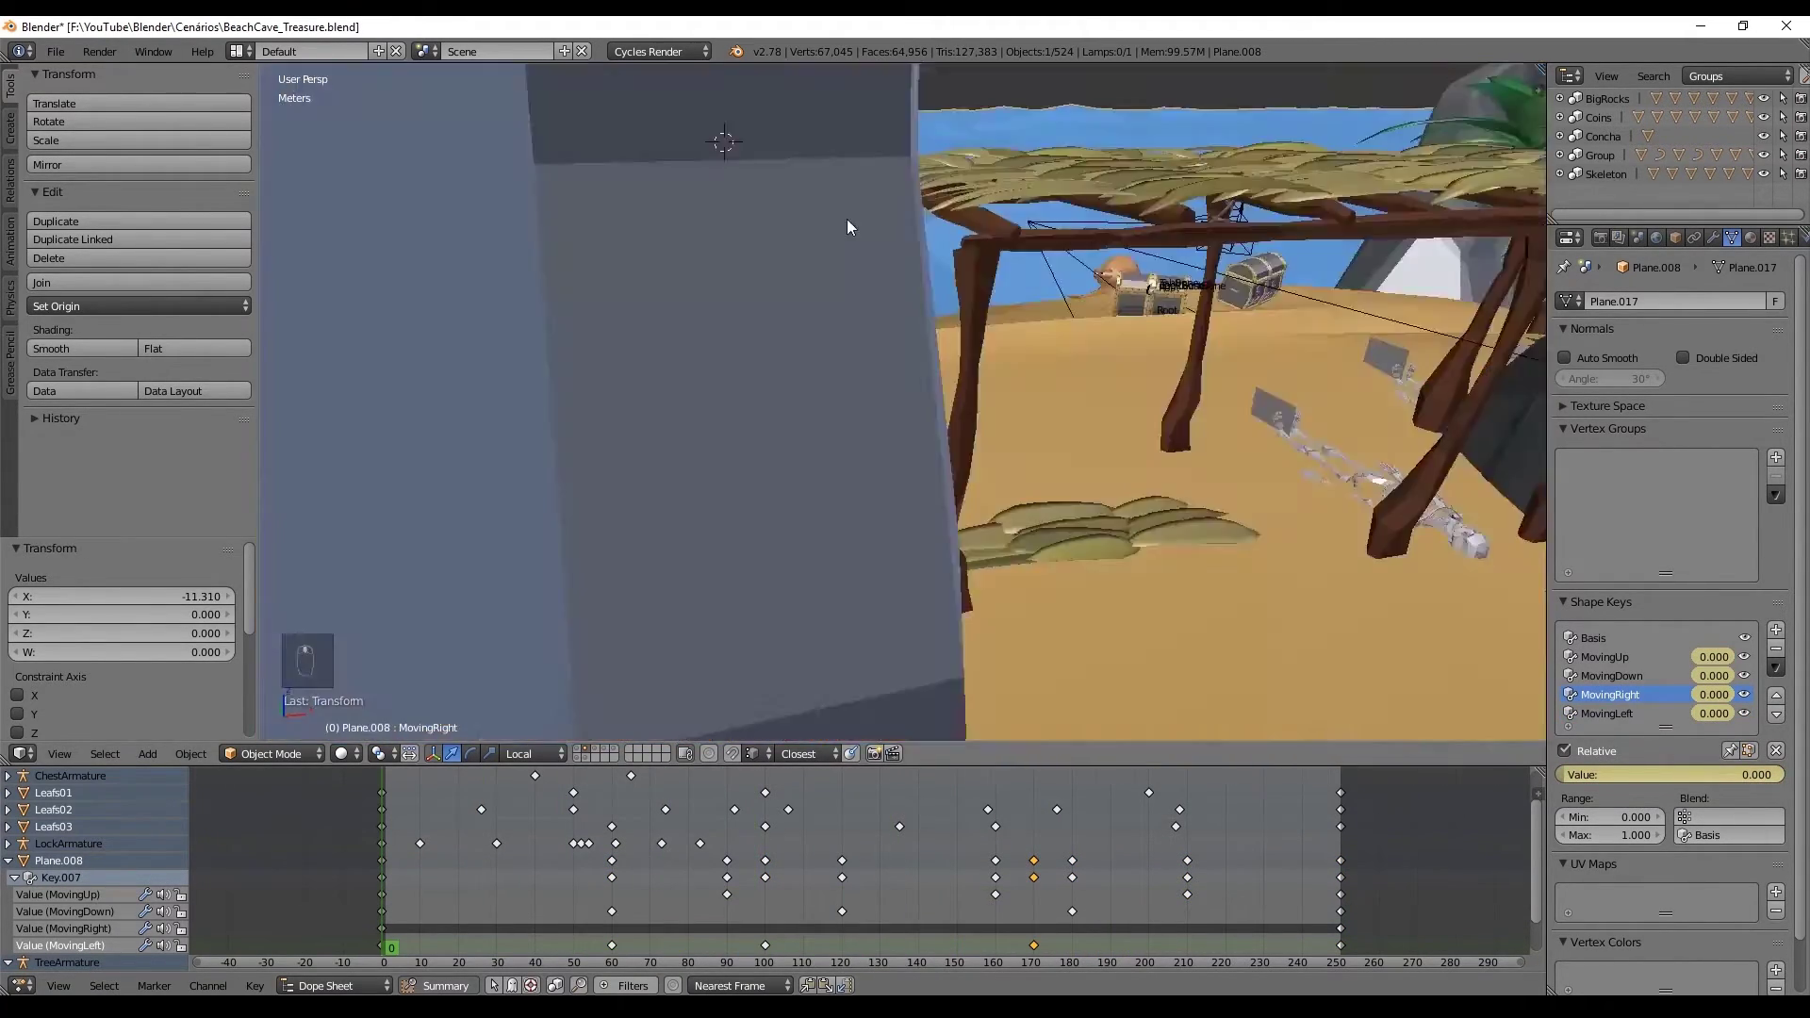
{"action": "key", "text": "alt+a"}
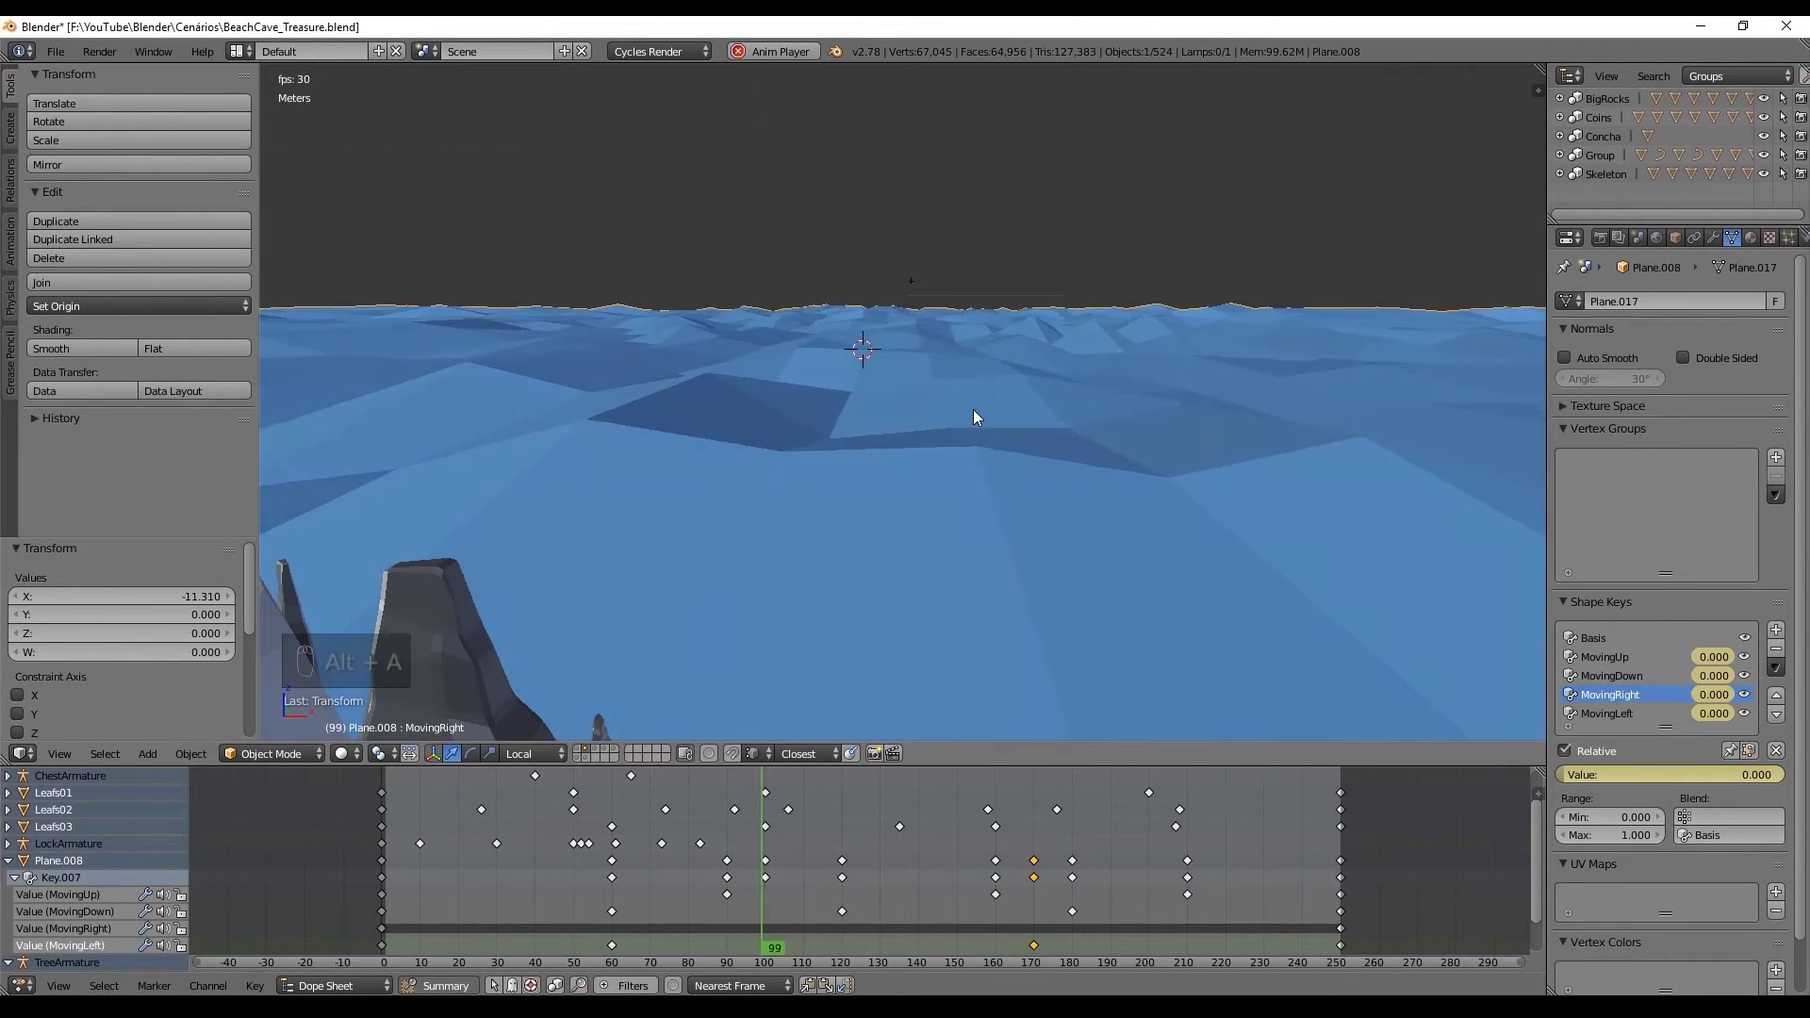
{"action": "key", "text": "Escape"}
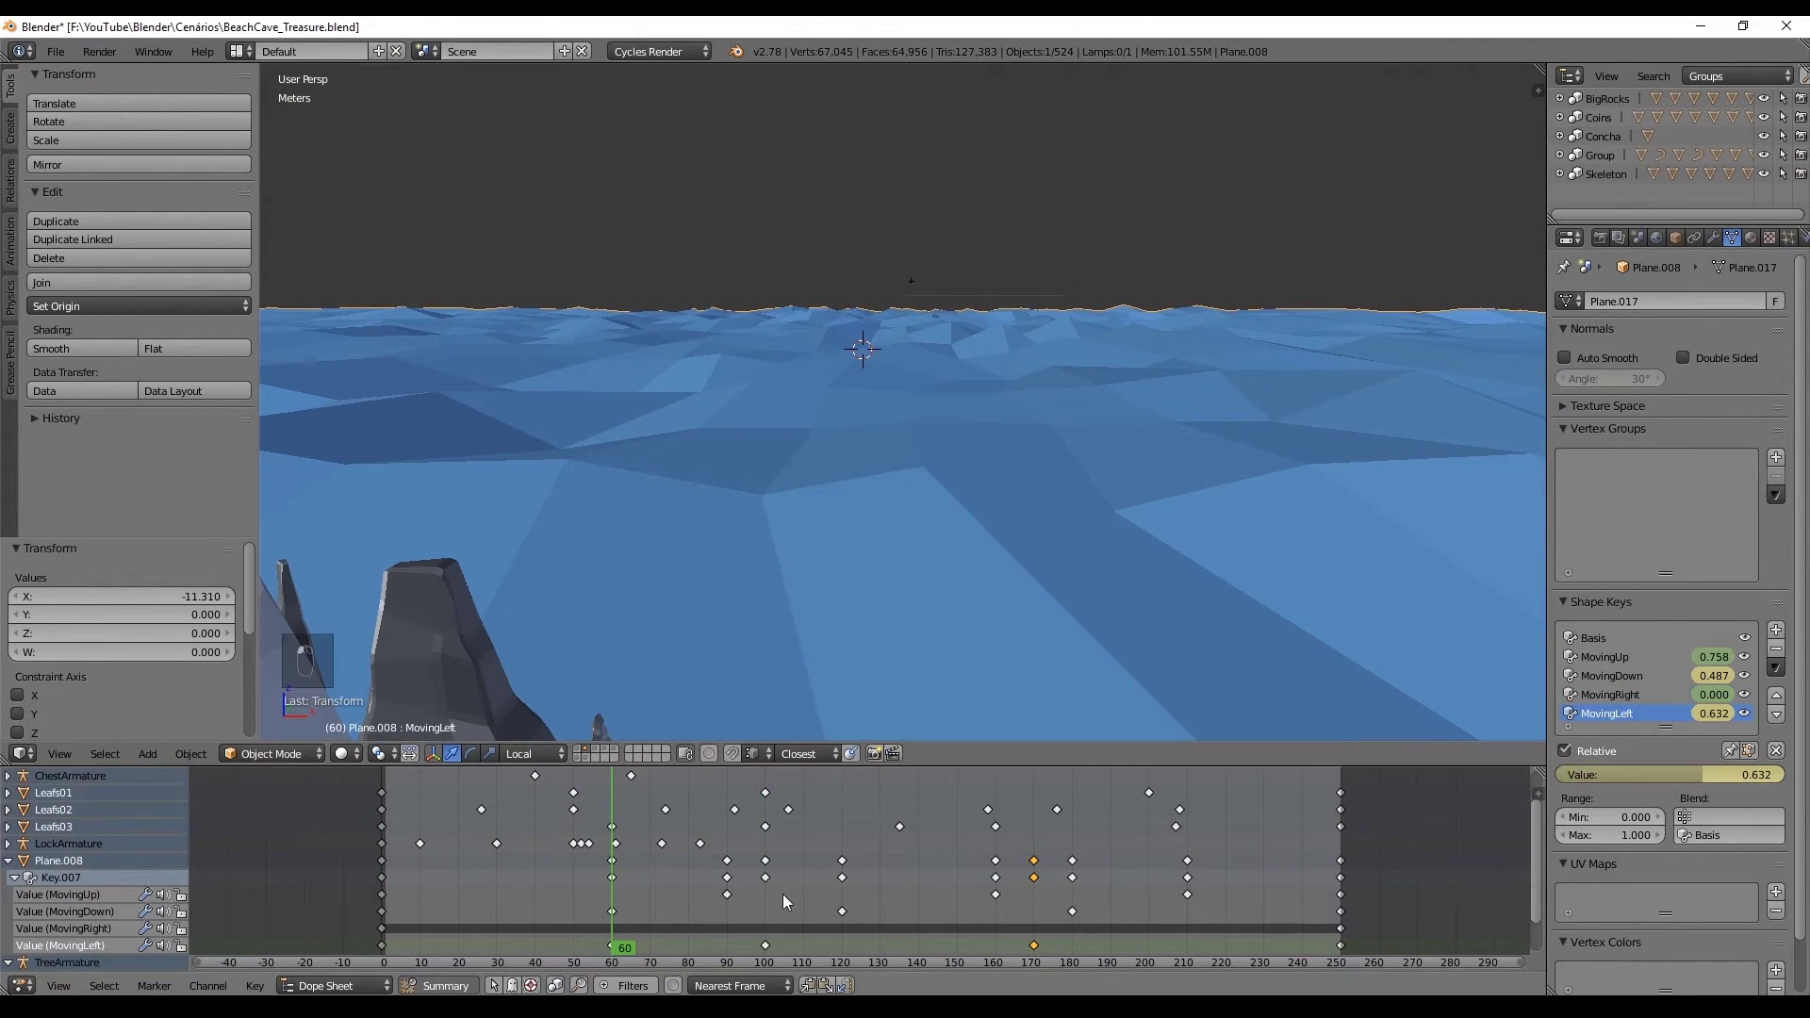
- Delete the MovingLeft shape key's keyframes at frames 60 and 170
{"action": "key", "text": "Right"}
{"action": "key", "text": "Delete"}
{"action": "key", "text": "Delete"}
{"action": "key", "text": "Delete"}
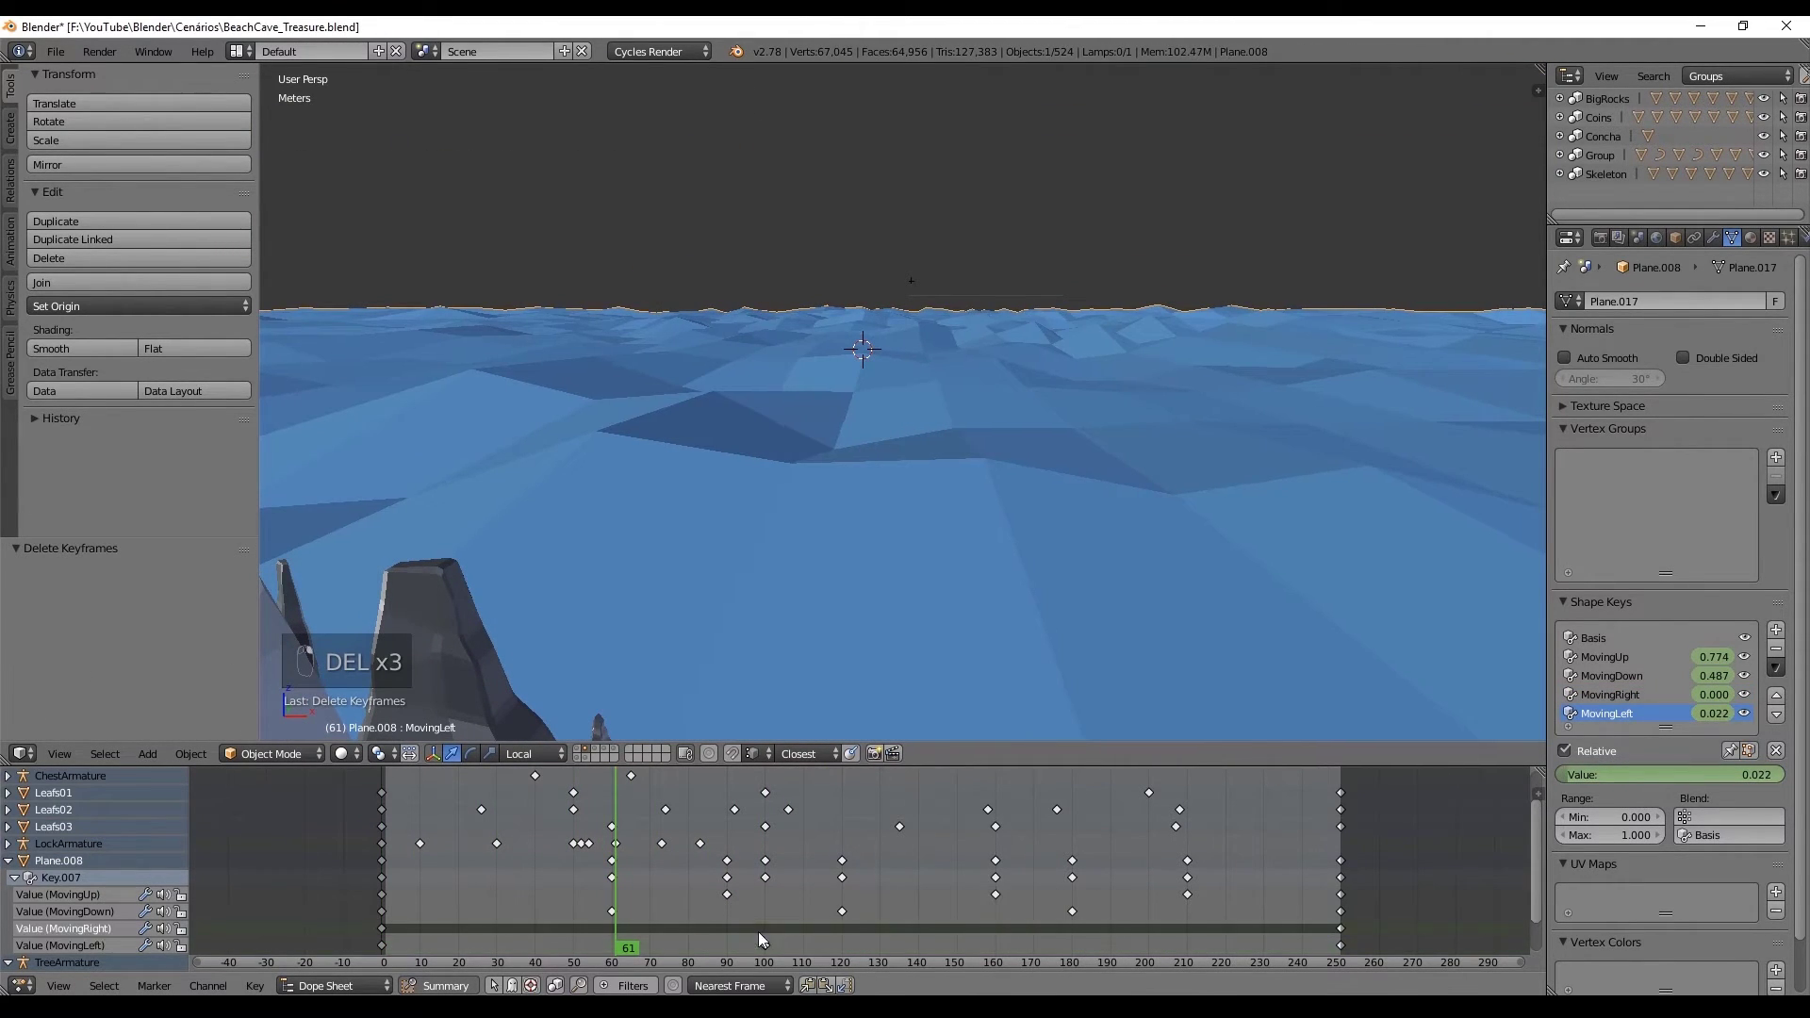
- Move the MovingLeft keyframe from frame 100 to 125, set its value to 1, and play back the animation
{"action": "right_click_drag", "start_coordinate": [765, 943], "coordinate": [862, 920]}
{"action": "left_click", "coordinate": [862, 921]}
{"action": "left_click_drag", "start_coordinate": [837, 920], "coordinate": [862, 920]}
{"action": "left_click_drag", "start_coordinate": [1603, 775], "coordinate": [1768, 774]}
{"action": "right_click", "coordinate": [1767, 774]}
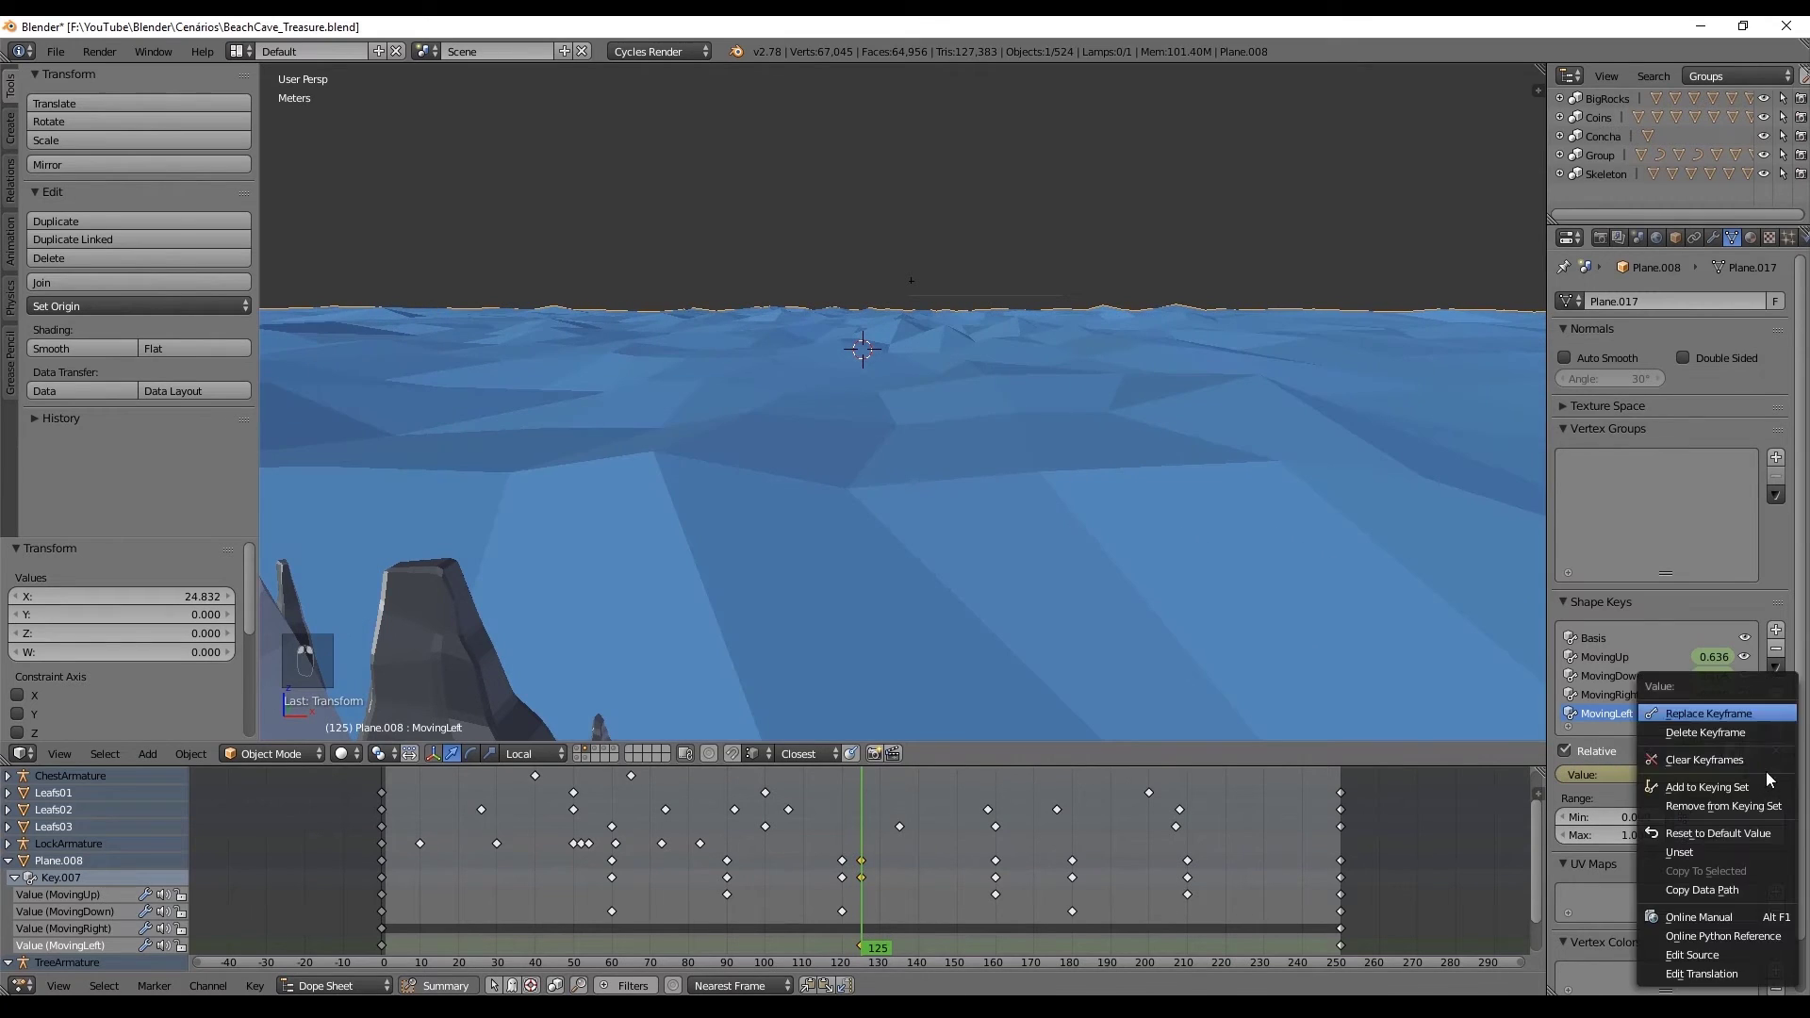
{"action": "key", "text": "alt+a"}
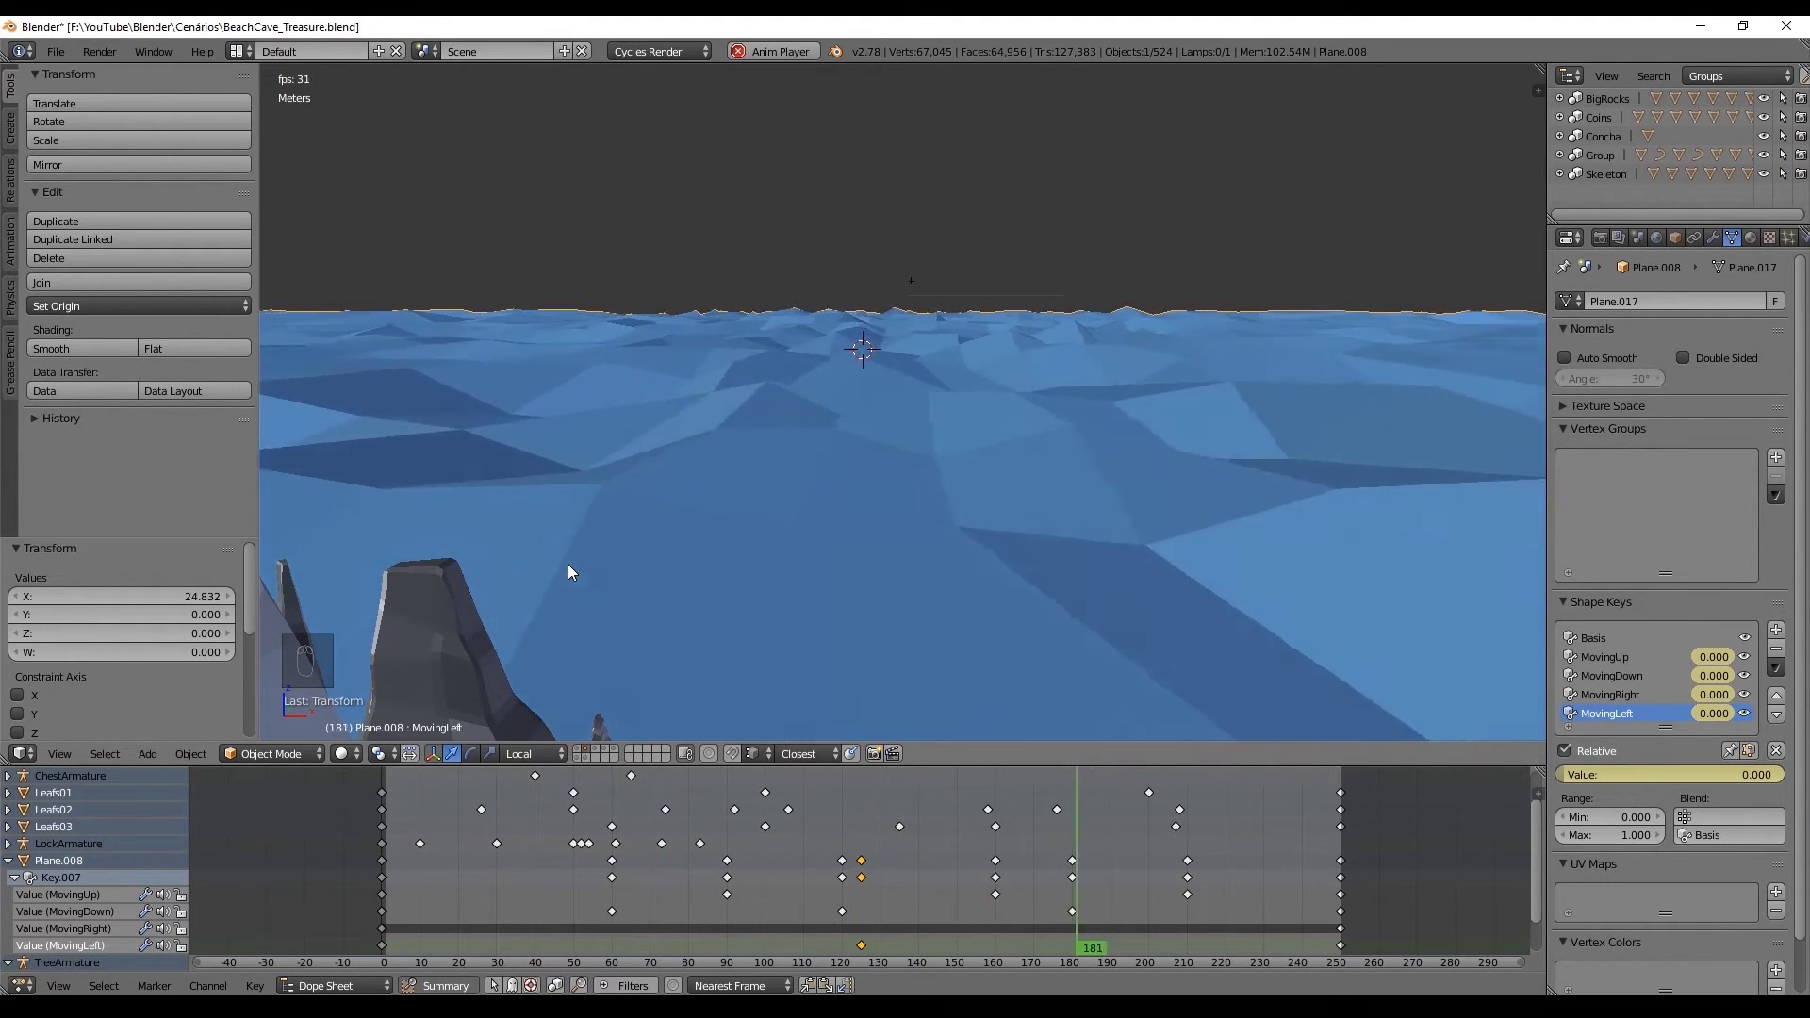
{"action": "key", "text": "alt+a"}
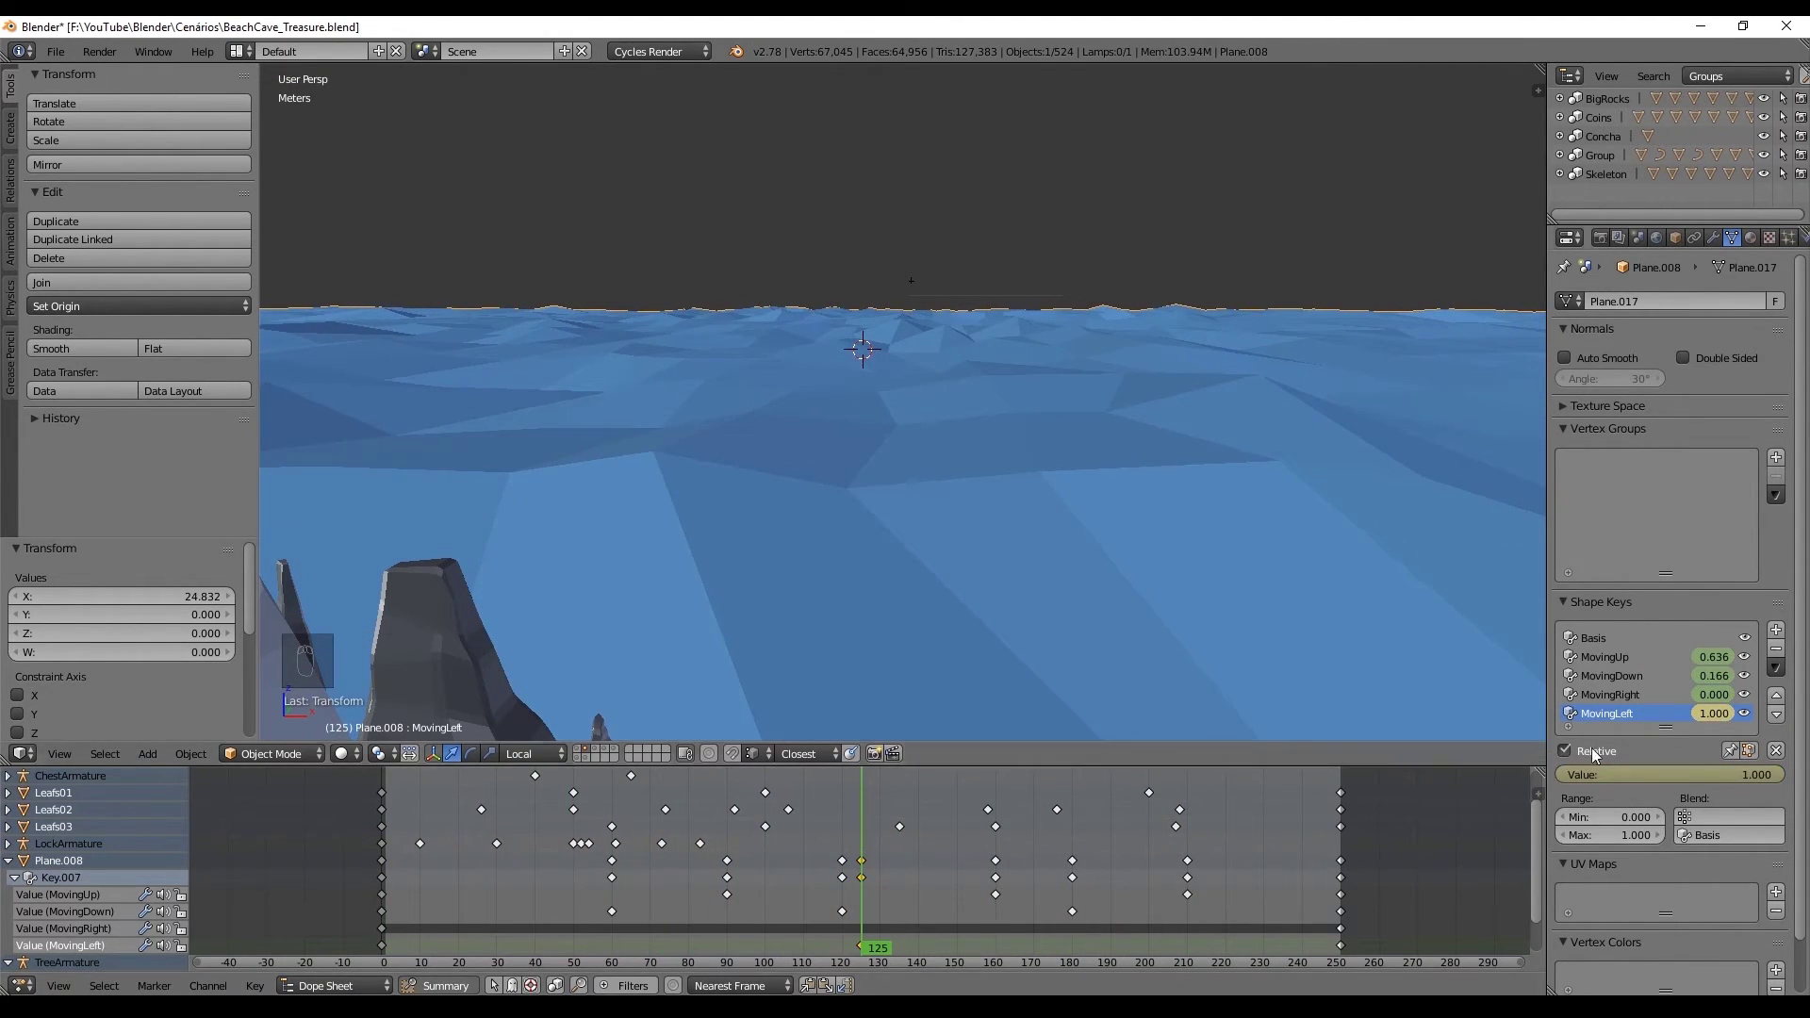
- Set the MovingLeft shape key's value to 0.85 at frame 125 and replace its keyframe
{"action": "type", "text": "0.85"}
{"action": "key", "text": "Return"}
{"action": "right_click", "coordinate": [1718, 714]}
{"action": "left_click", "coordinate": [1698, 690]}
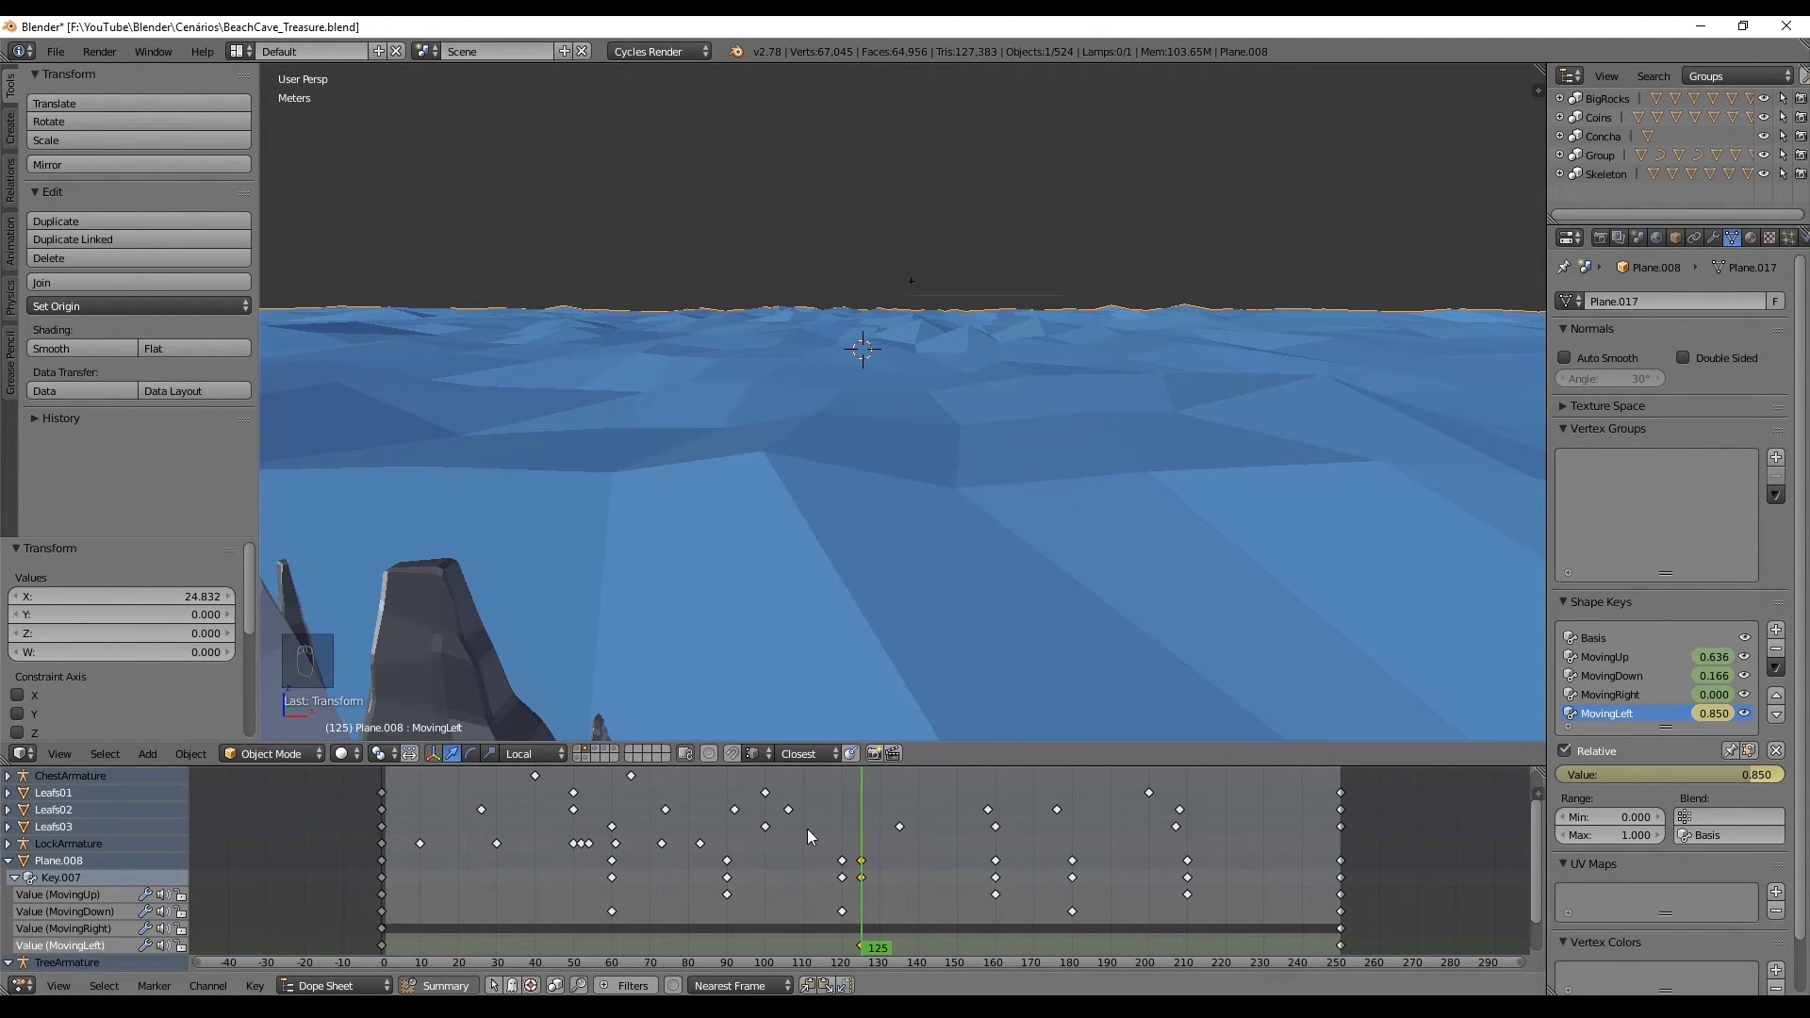
- Set the MovingRight shape key's value to 1 at frame 90, keyframe it, and play back the animation
{"action": "left_click", "coordinate": [1624, 695]}
{"action": "left_click", "coordinate": [319, 830]}
{"action": "left_click_drag", "start_coordinate": [709, 836], "coordinate": [727, 837]}
{"action": "right_click", "coordinate": [1716, 695]}
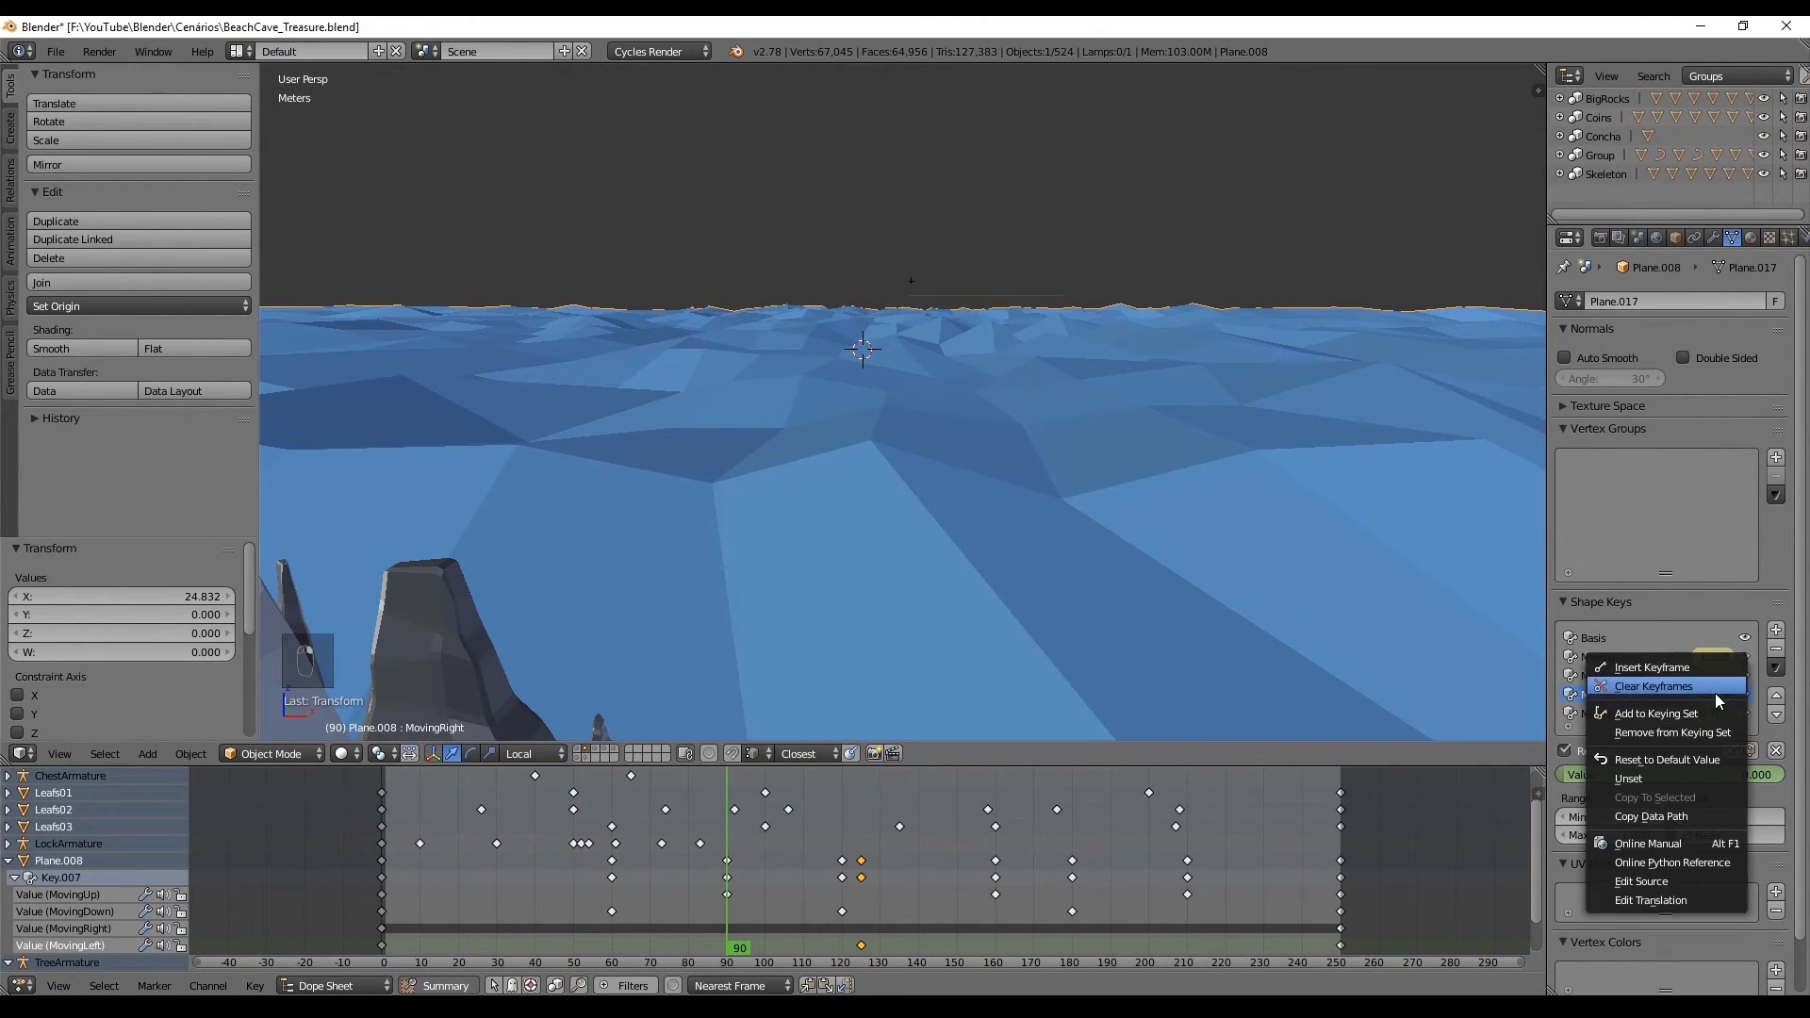
{"action": "left_click", "coordinate": [1696, 670]}
{"action": "key", "text": "alt+a"}
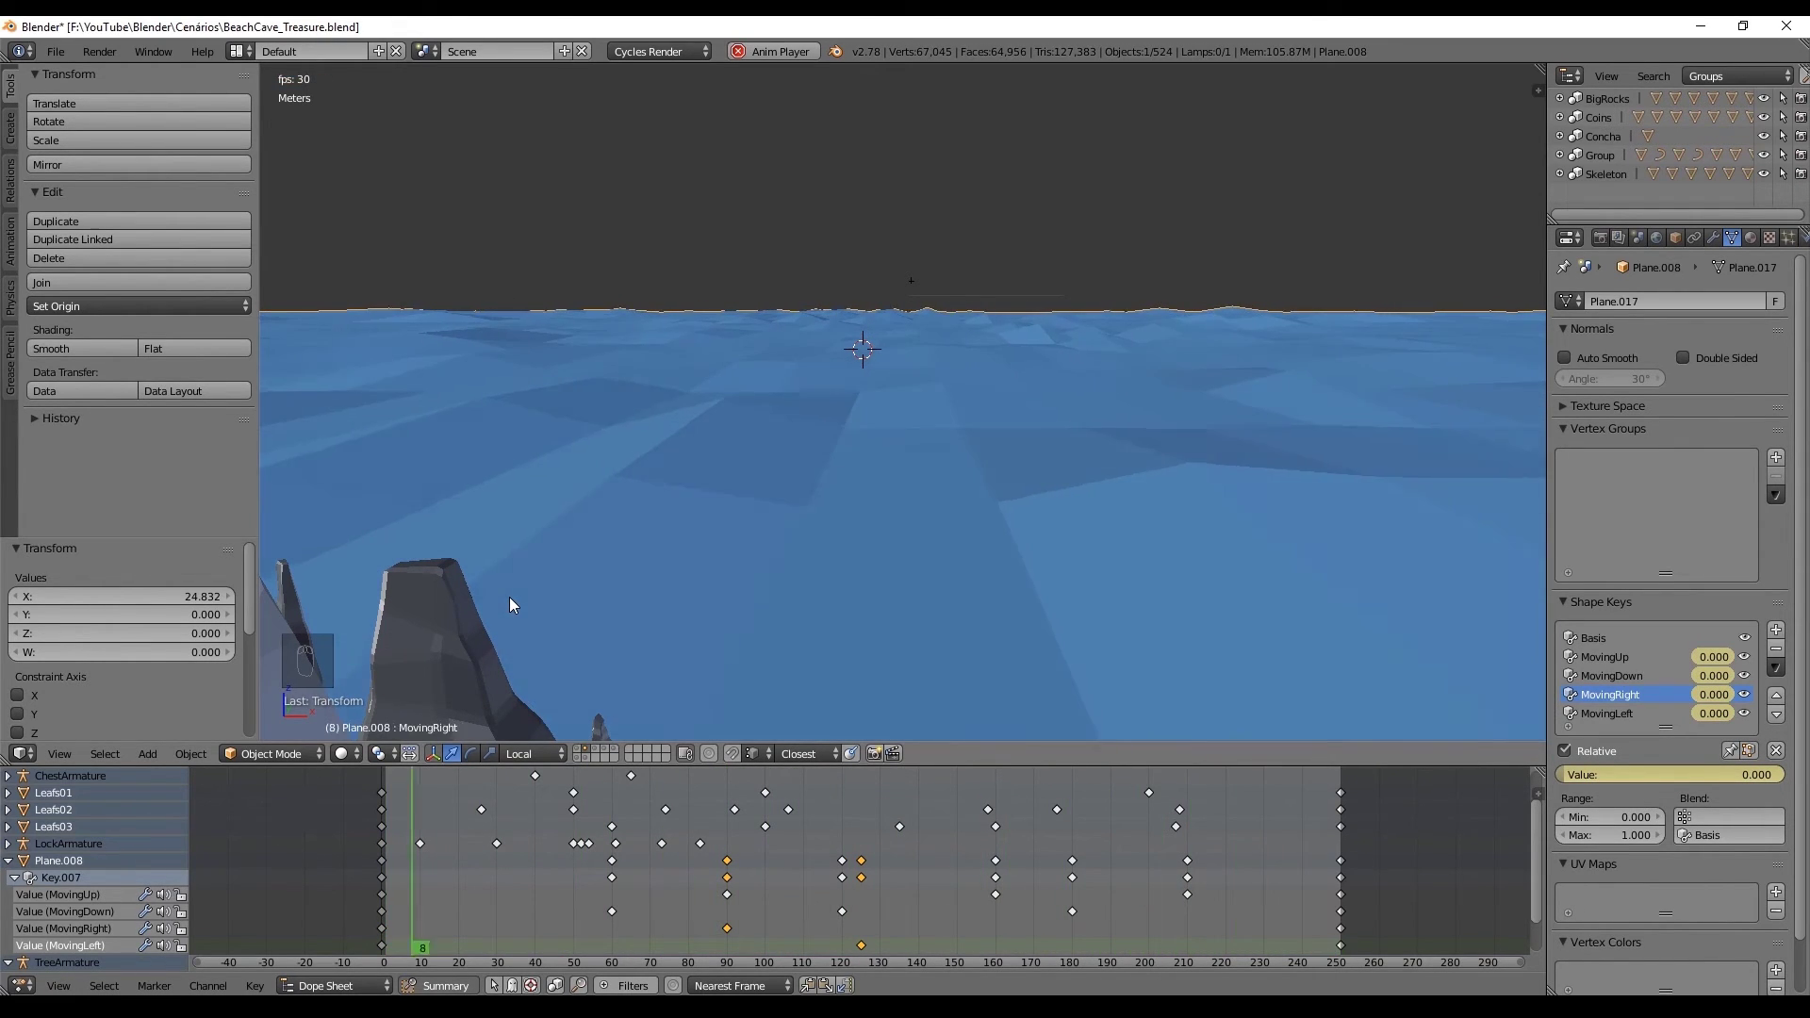
{"action": "key", "text": "alt+a"}
- Move the MovingRight keyframe from frame 90 to frame 180 and preview the animation
{"action": "right_click", "coordinate": [734, 928]}
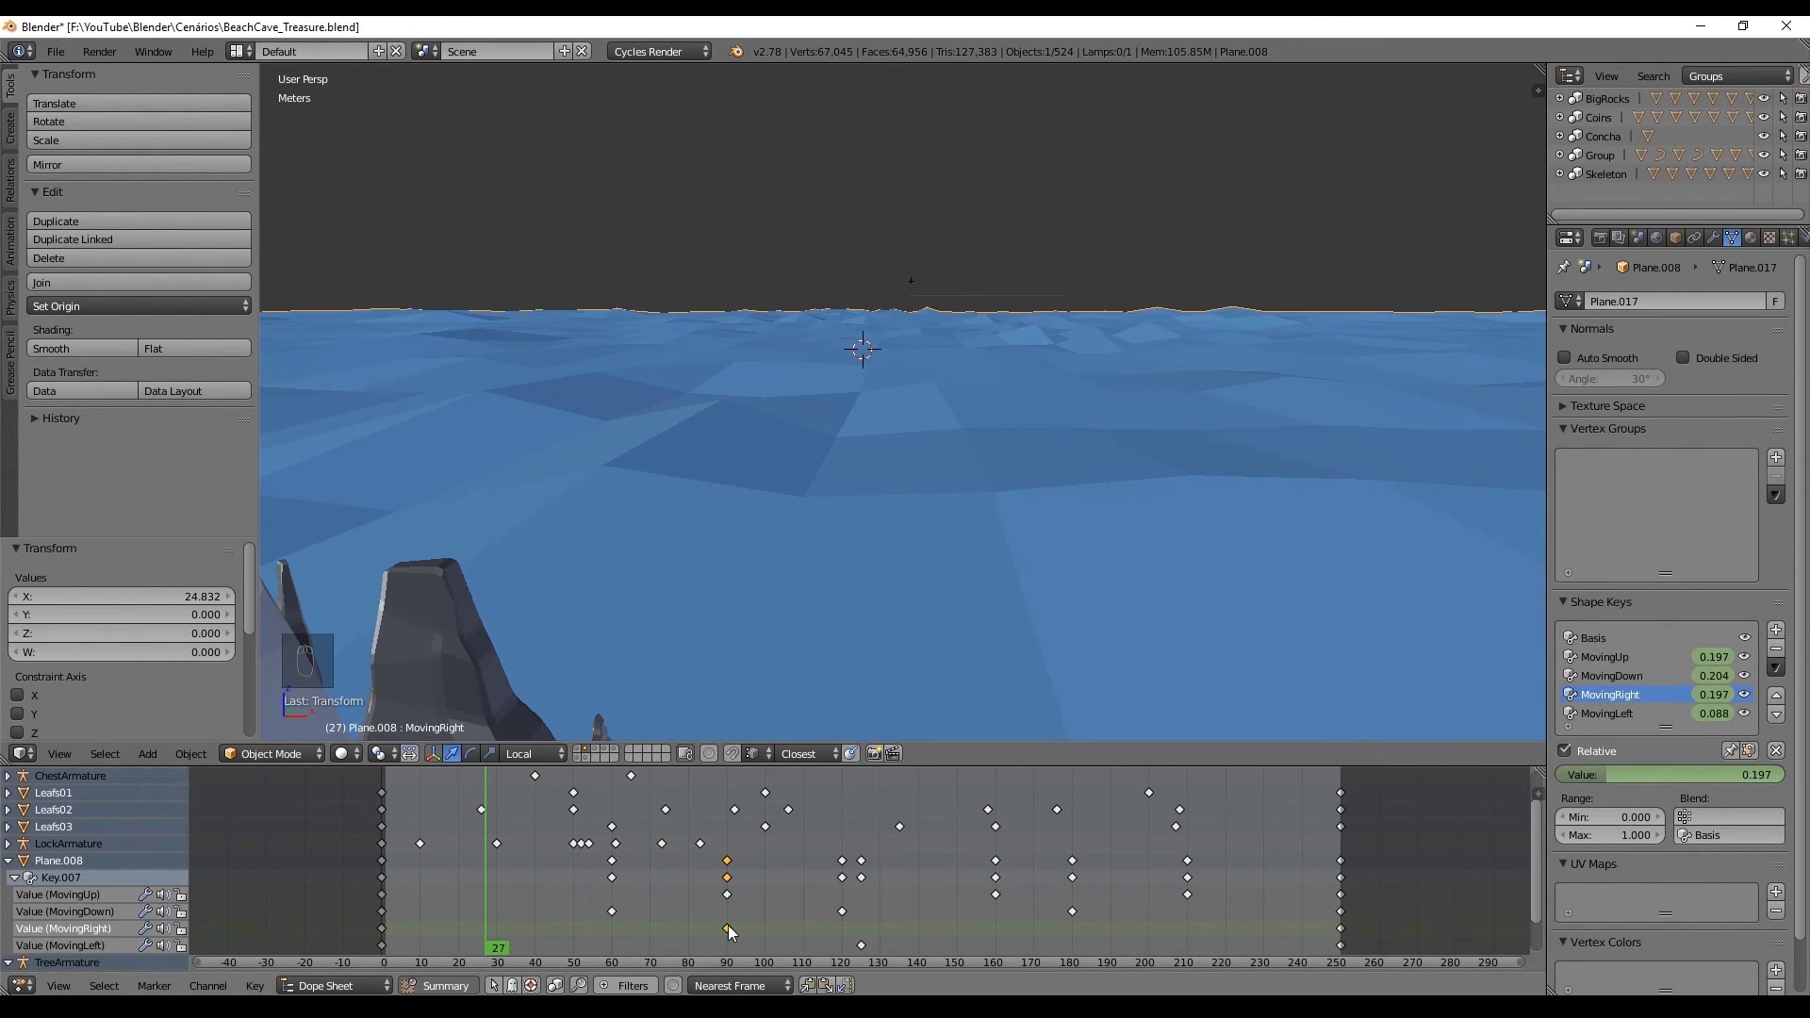
{"action": "key", "text": "g"}
{"action": "left_click", "coordinate": [1082, 910]}
{"action": "left_click_drag", "start_coordinate": [727, 900], "coordinate": [513, 833]}
{"action": "key", "text": "alt+a"}
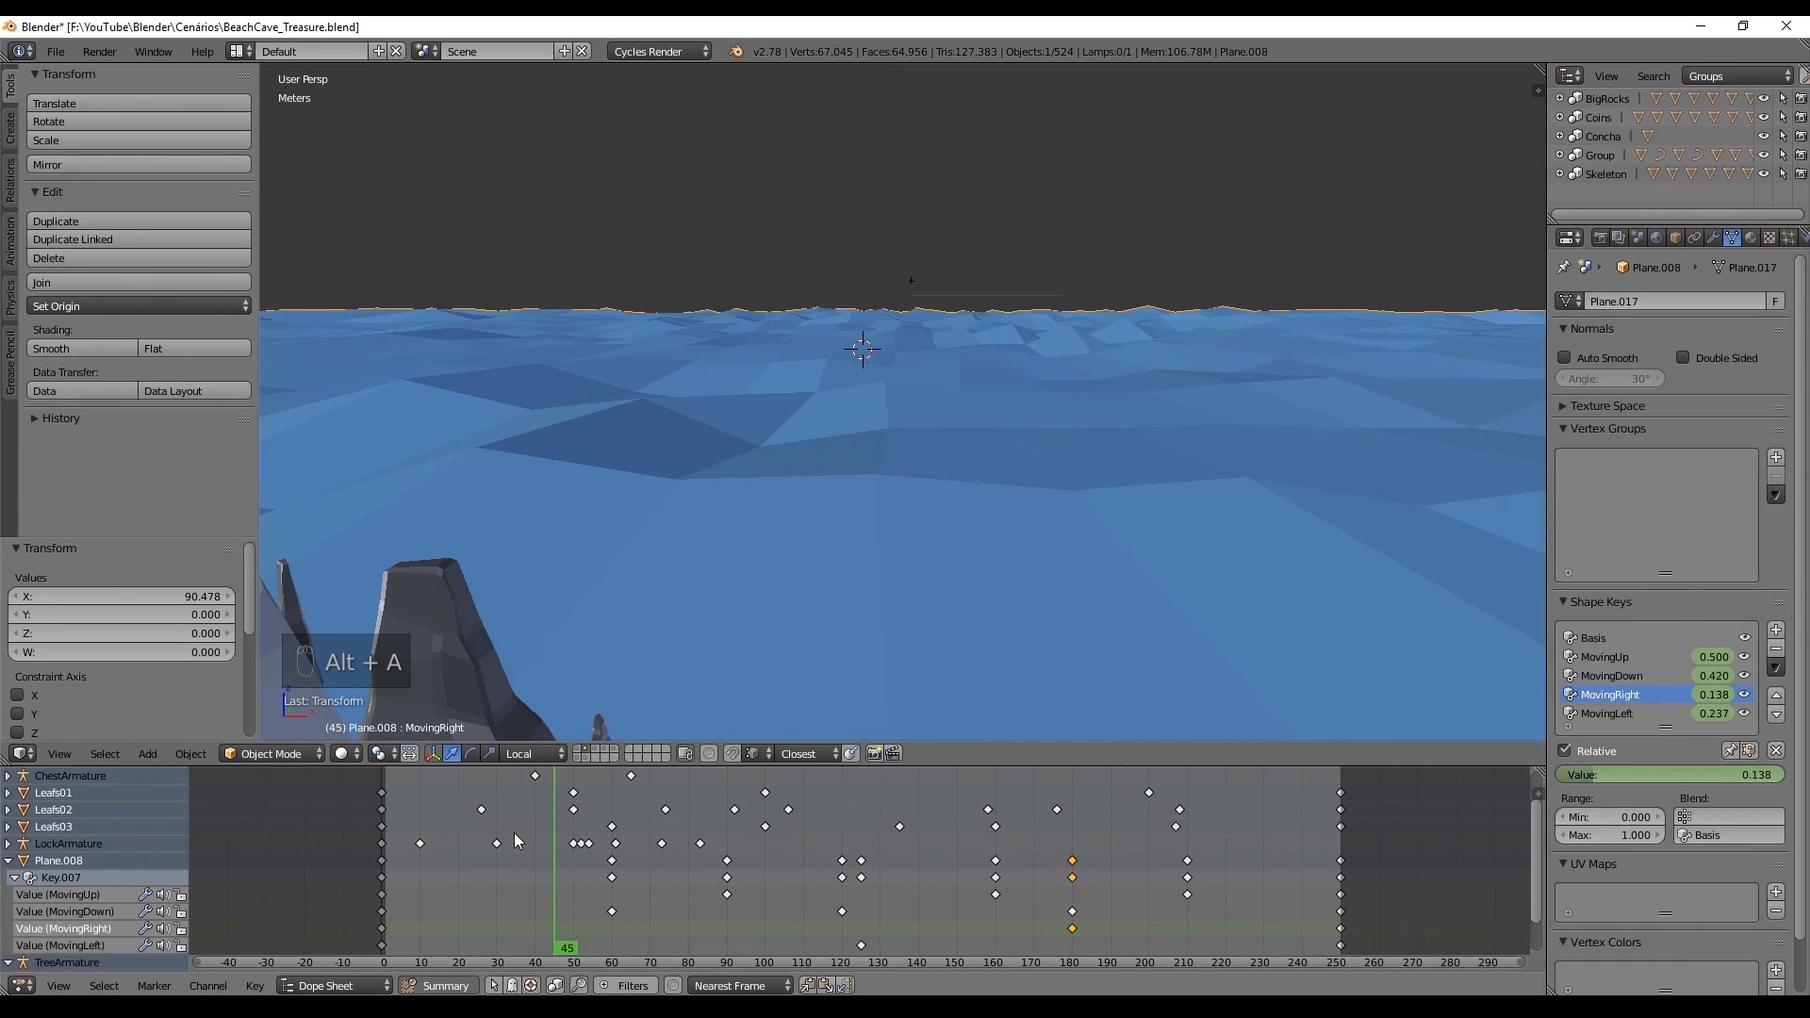
{"action": "key", "text": "alt+a"}
- Move the MovingRight keyframe from frame 180 to frame 140 and set the current frame to 129
{"action": "left_click", "coordinate": [1034, 890]}
{"action": "key", "text": "Up"}
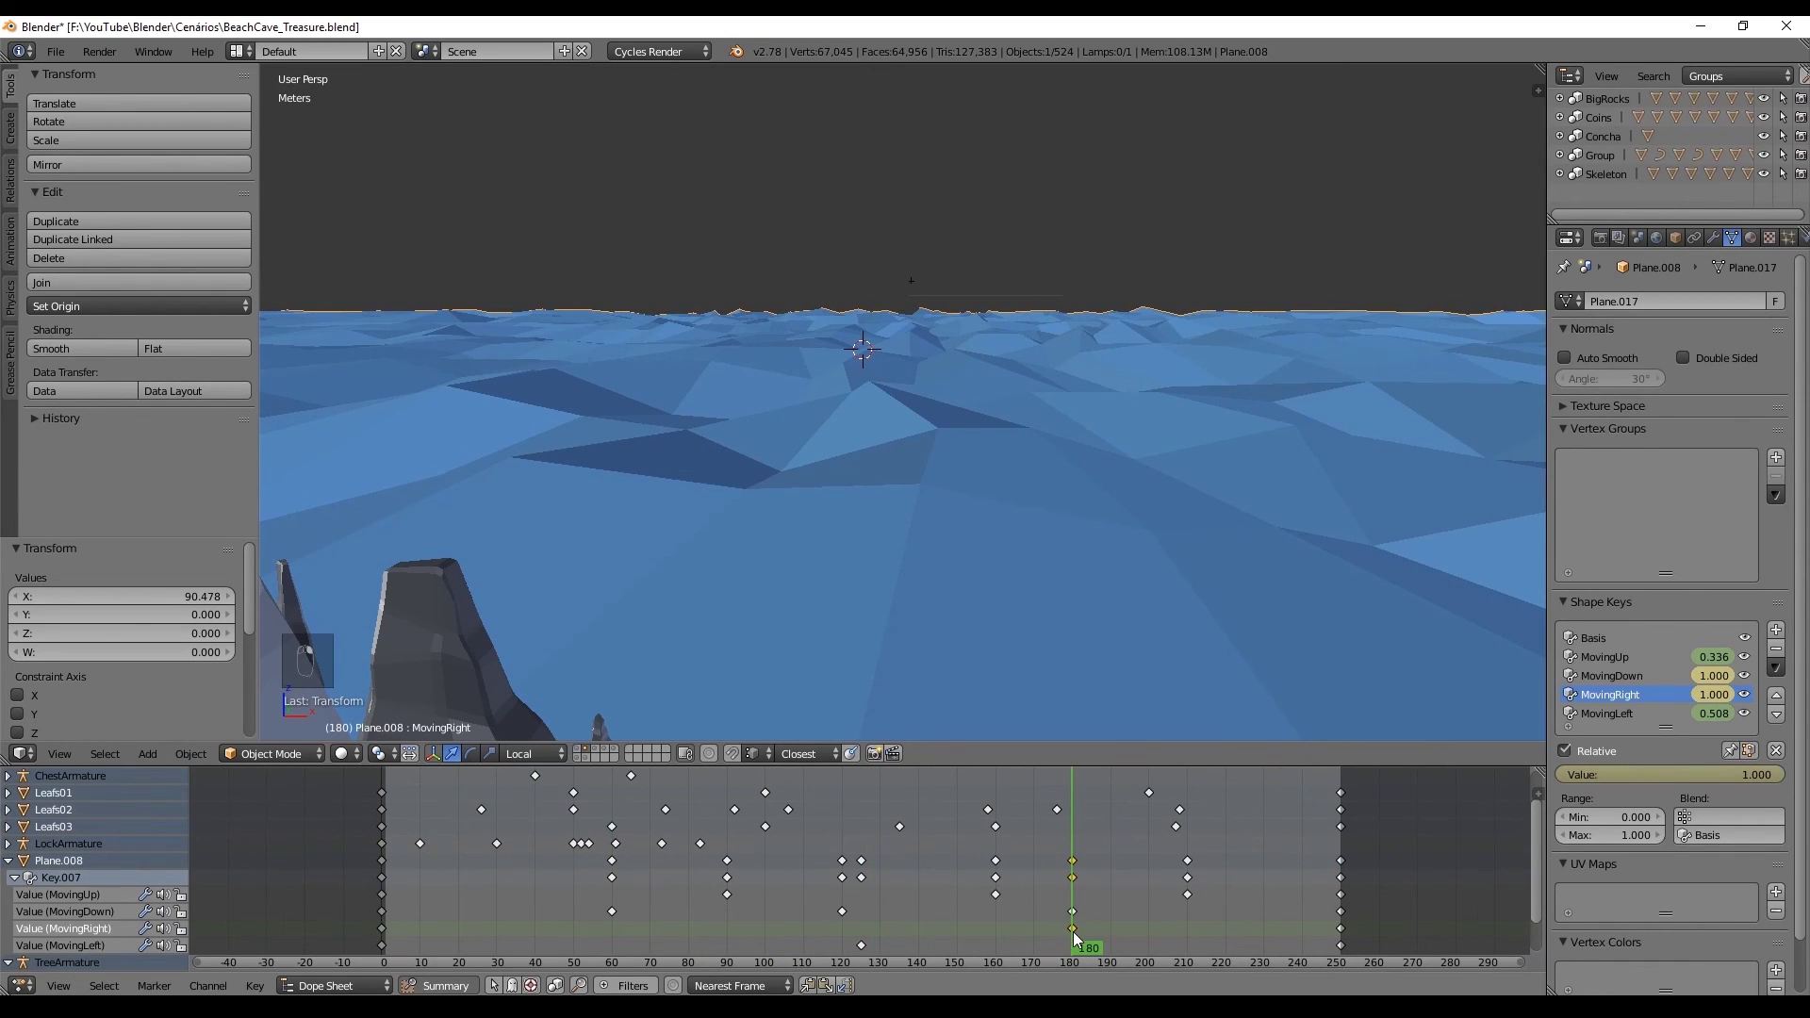
{"action": "key", "text": "g"}
{"action": "left_click", "coordinate": [922, 943]}
{"action": "left_click", "coordinate": [877, 869]}
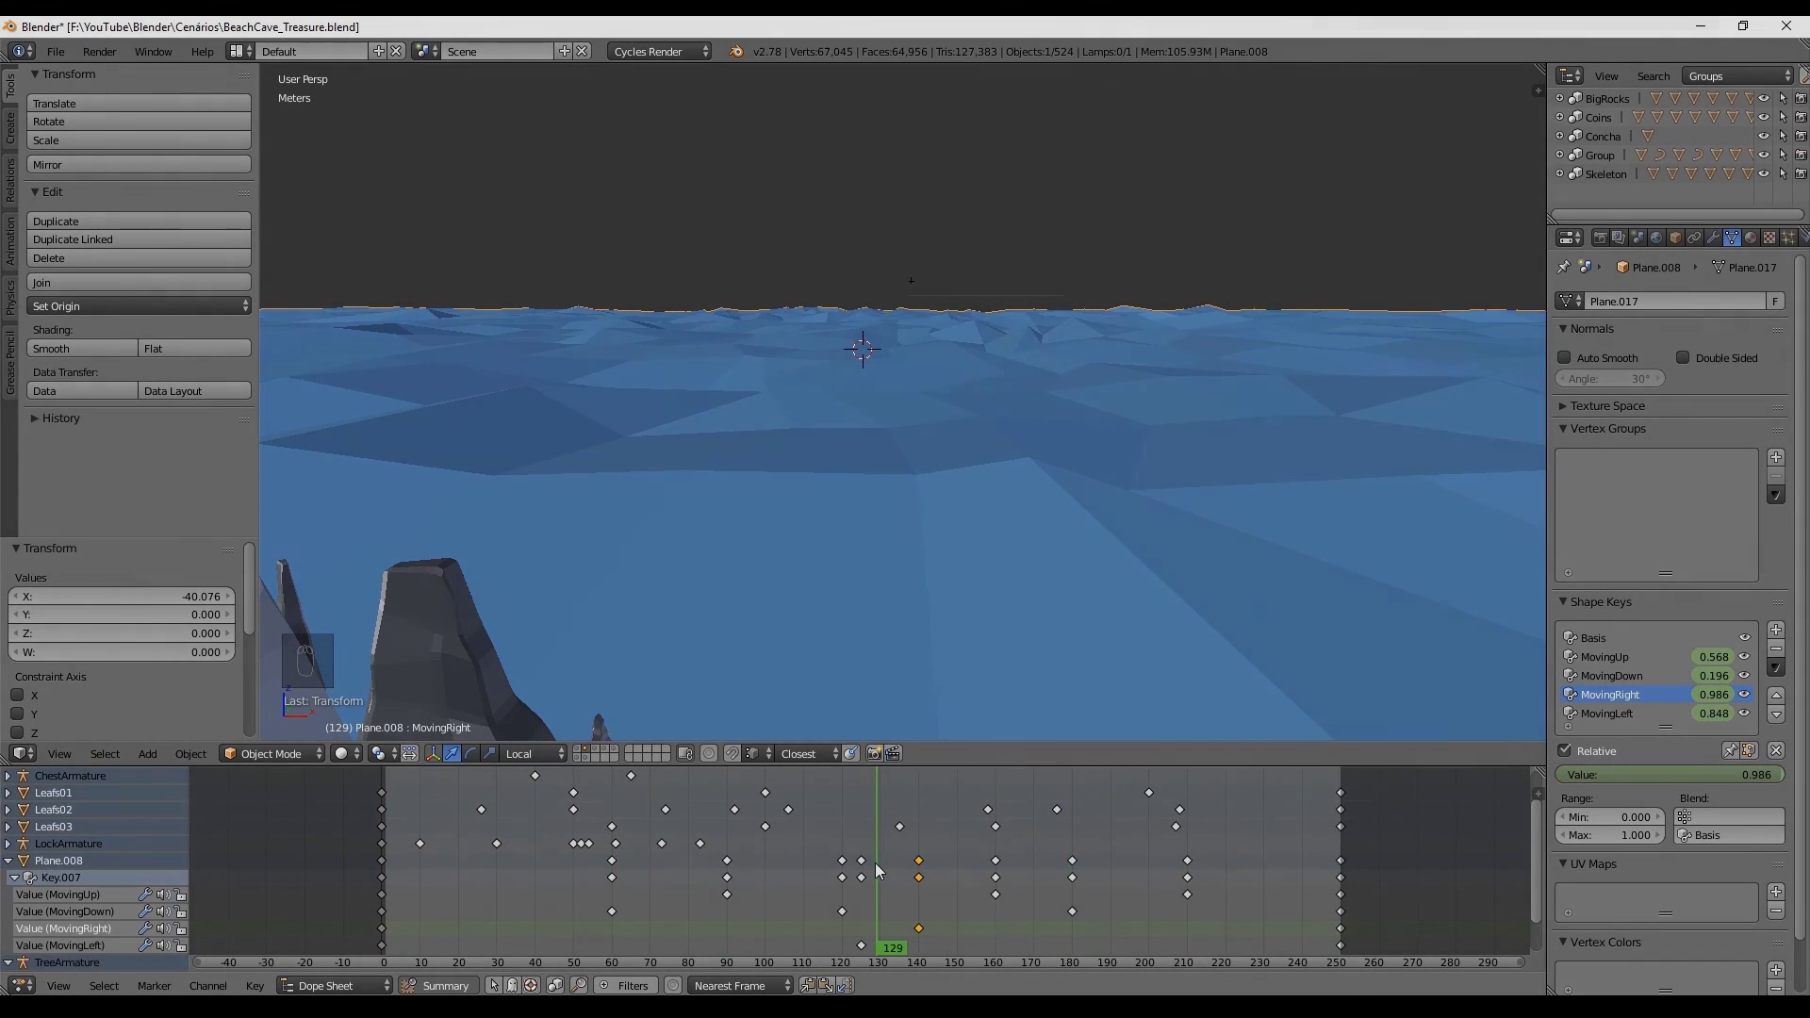